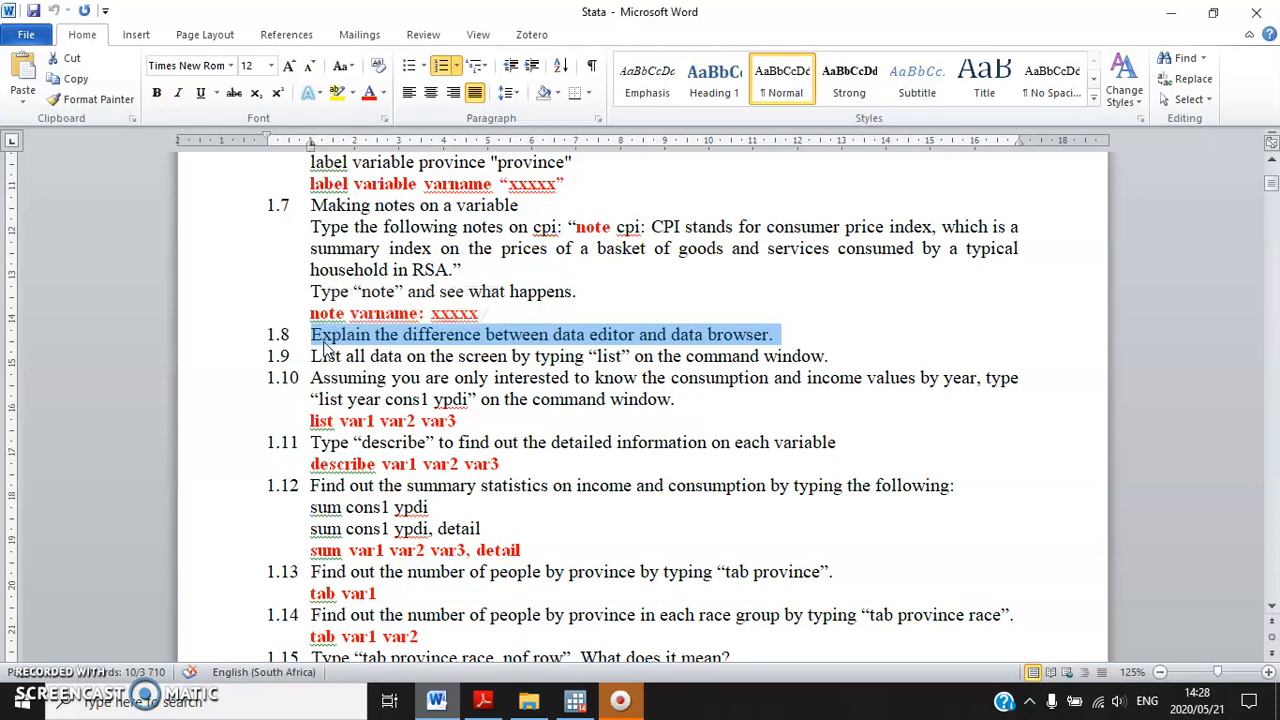
Review exercises 1.8 and 1.9 in the Stata worksheet, covering the data editor, data browser and list command
drag(465, 421, 263, 355)
click(527, 399)
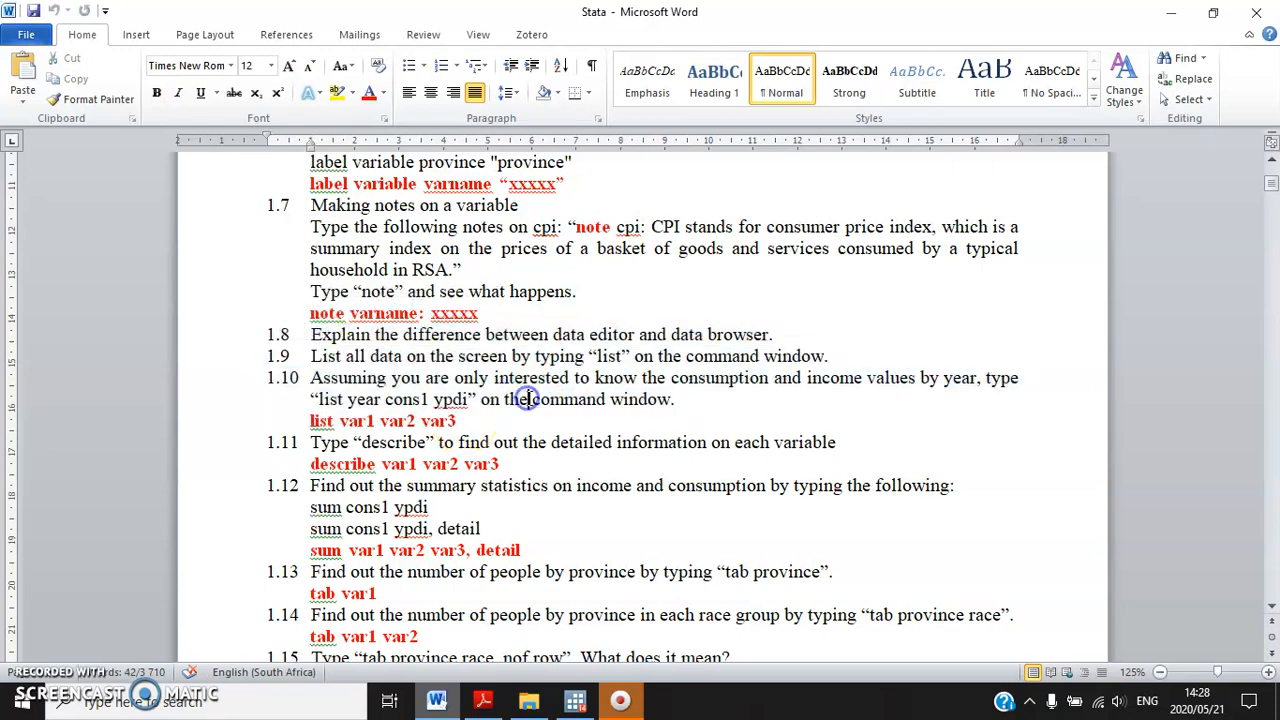
double_click(326, 356)
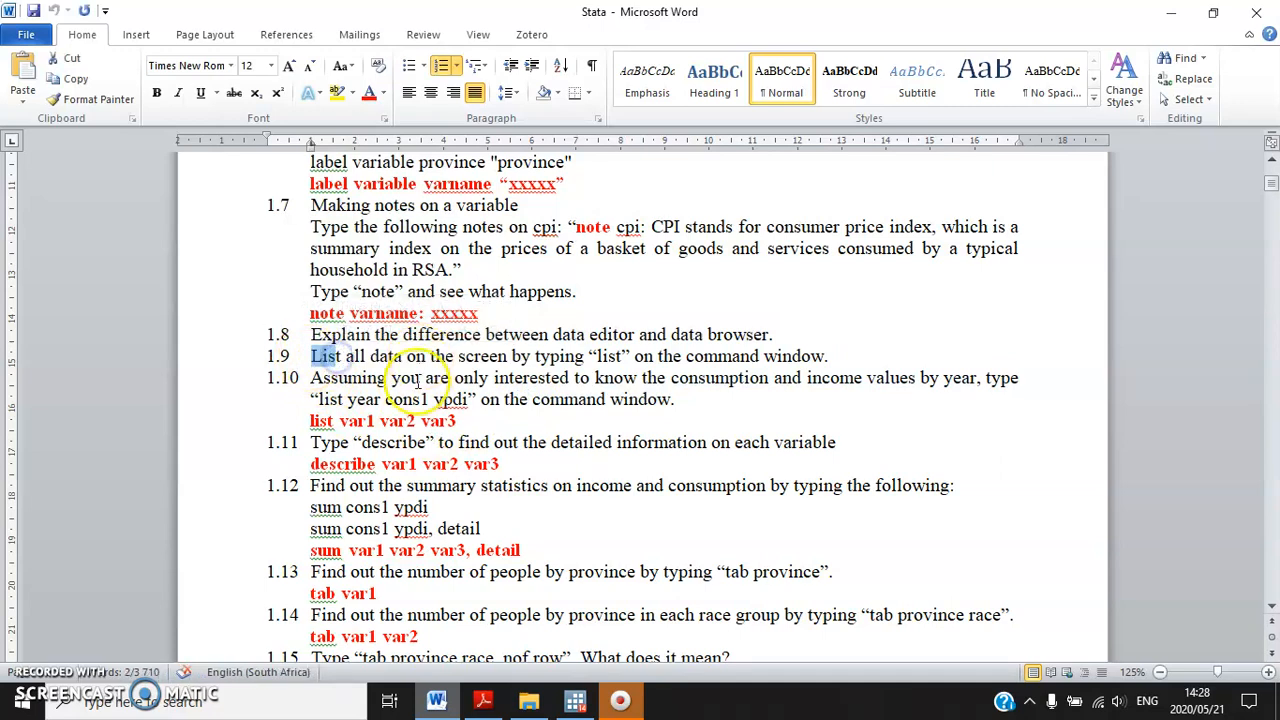
Switch to Stata and run the list command to show all the data
click(575, 700)
click(447, 648)
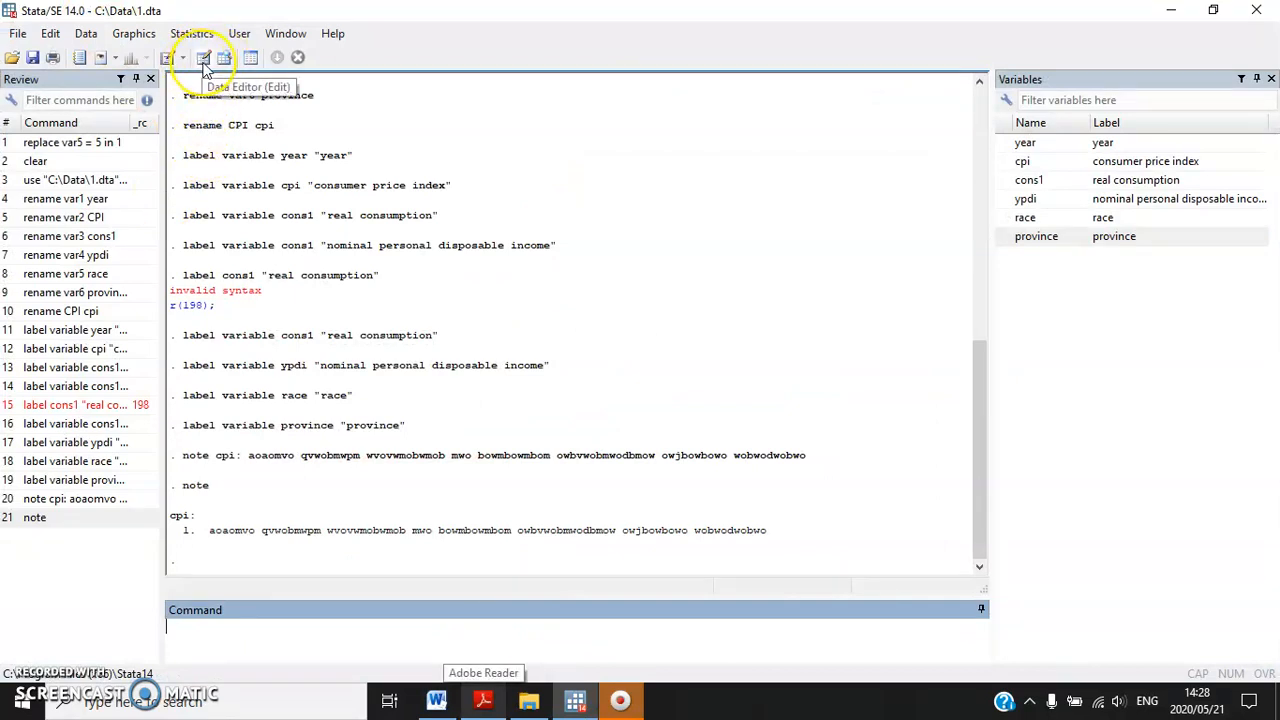
click(341, 647)
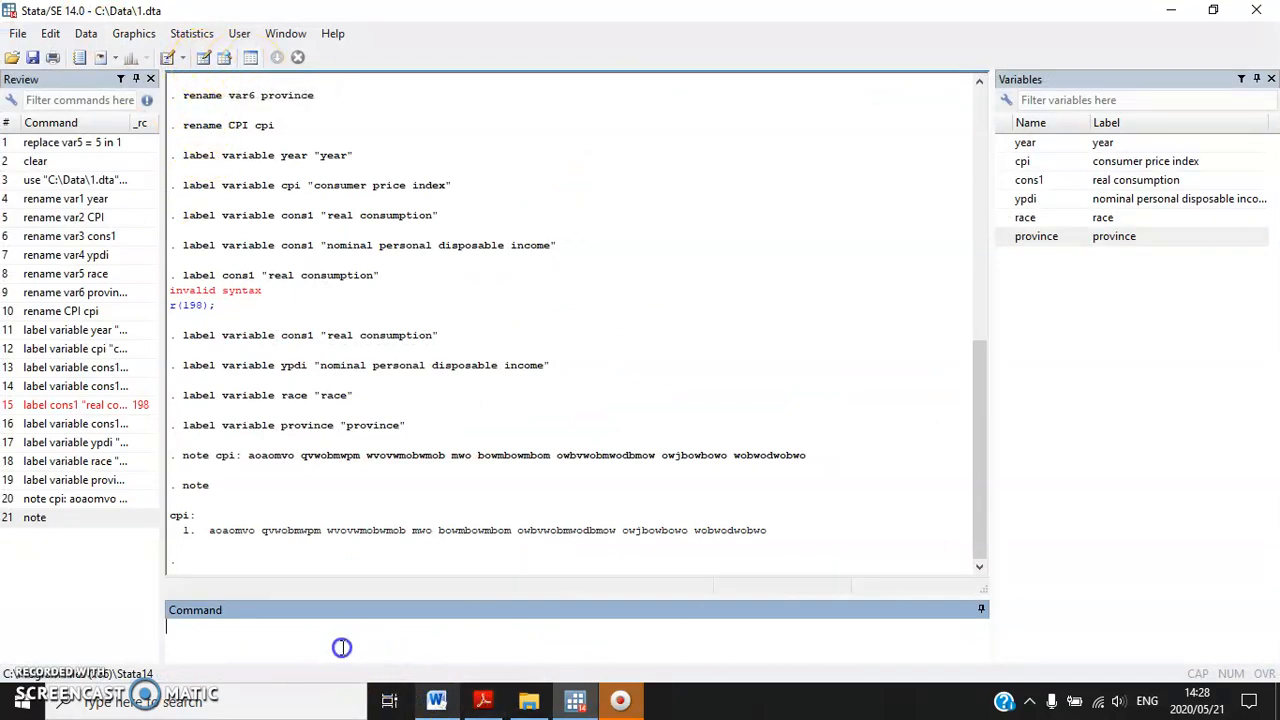
text(list)
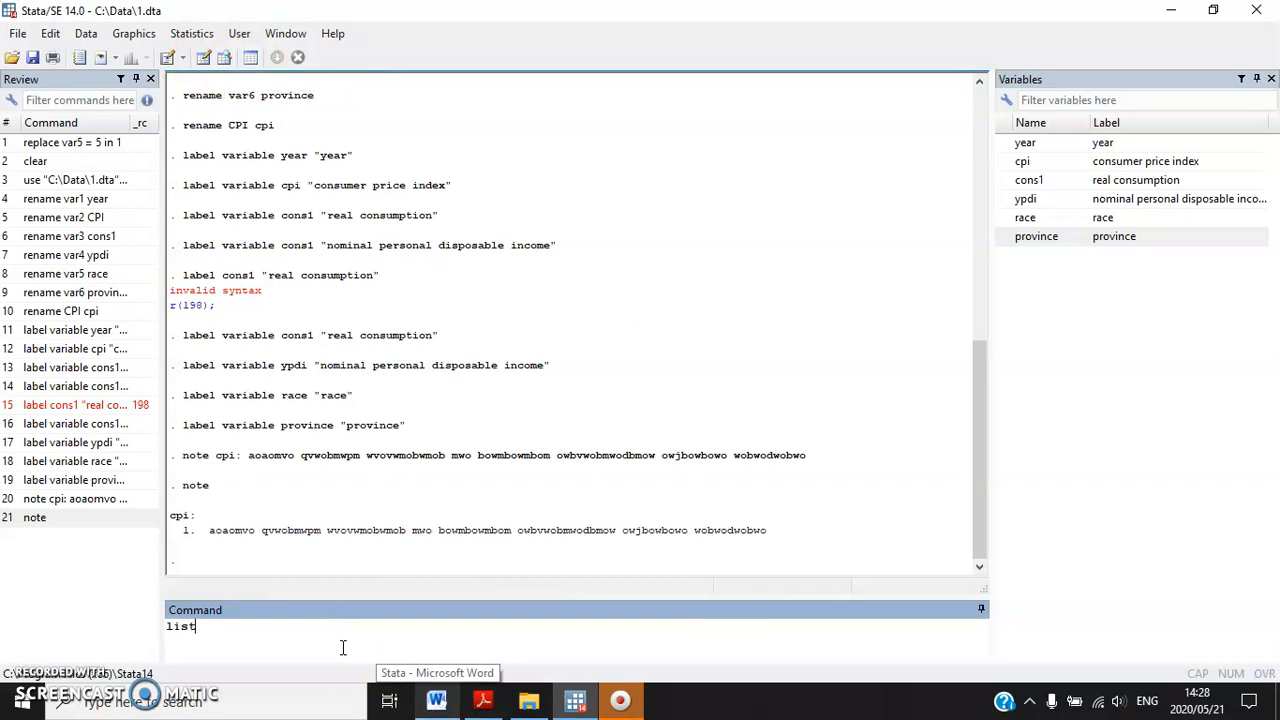
key(Return)
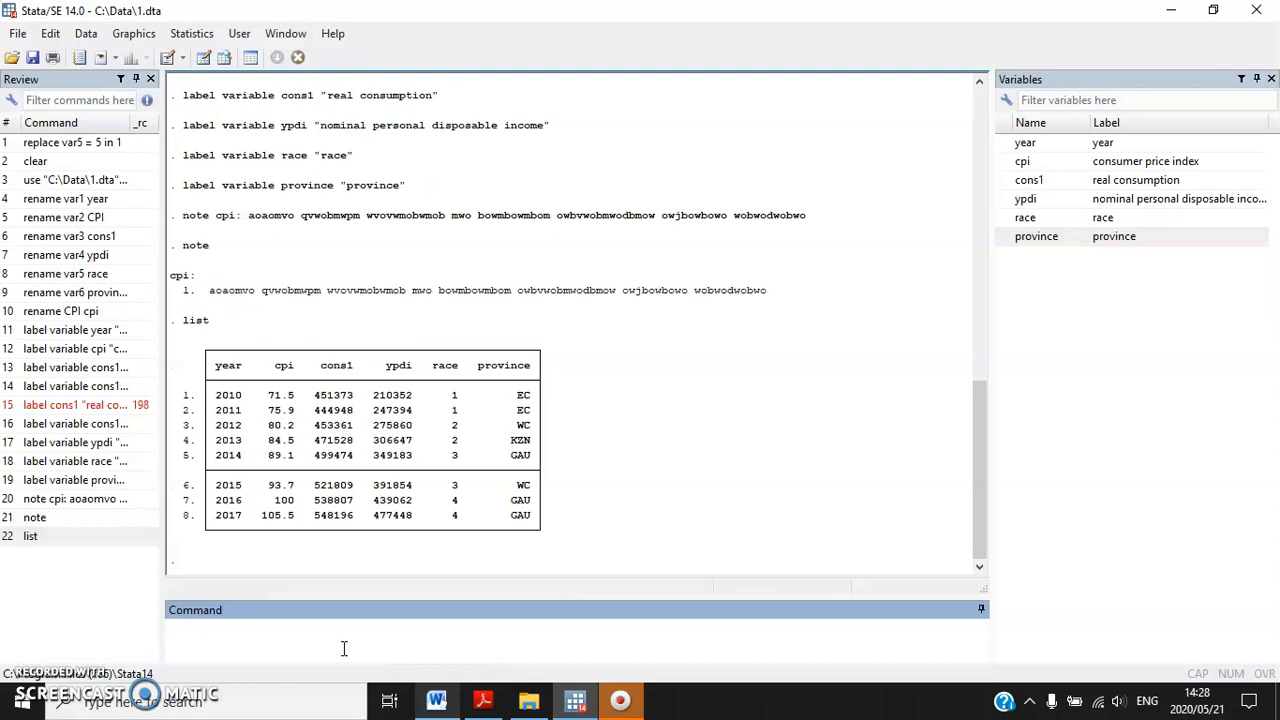
Examine the full data listing in the results, highlighting the whole table
drag(563, 535, 120, 360)
click(740, 530)
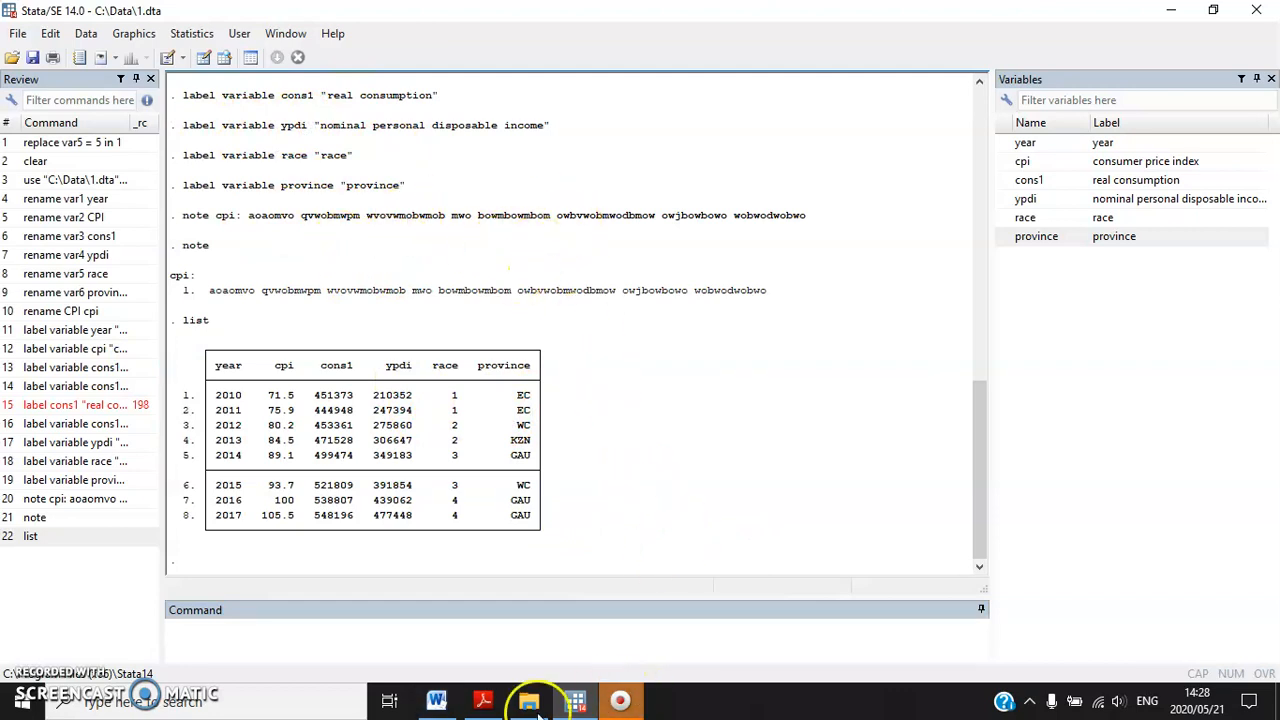
click(413, 638)
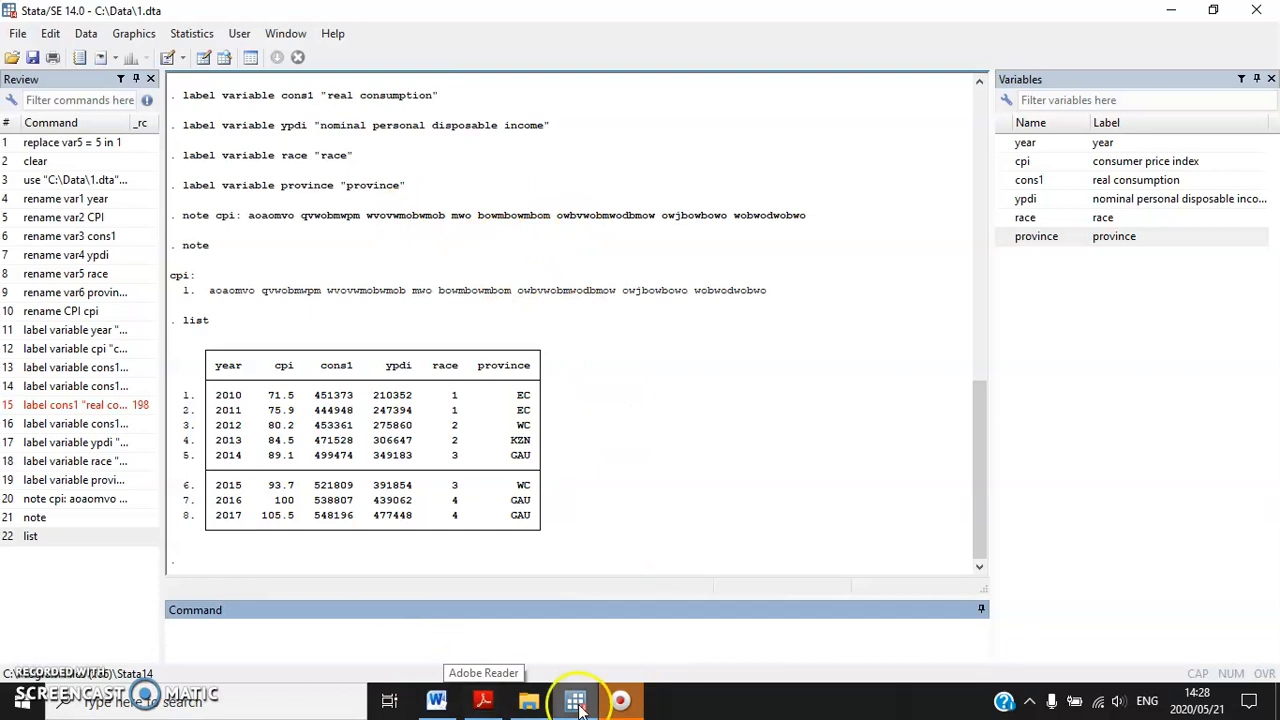
click(440, 651)
click(434, 649)
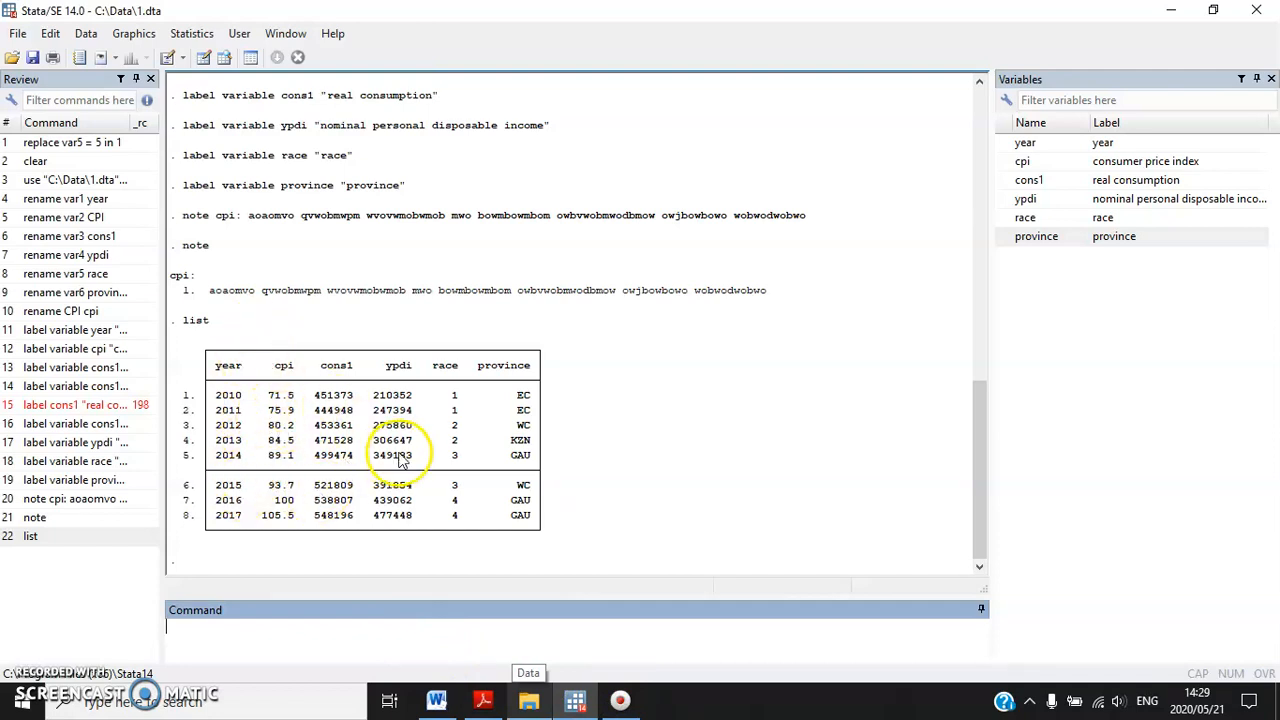
Begin a new list command, and switch to Word to check the exercise 1.10 syntax for listing selected variables
click(343, 644)
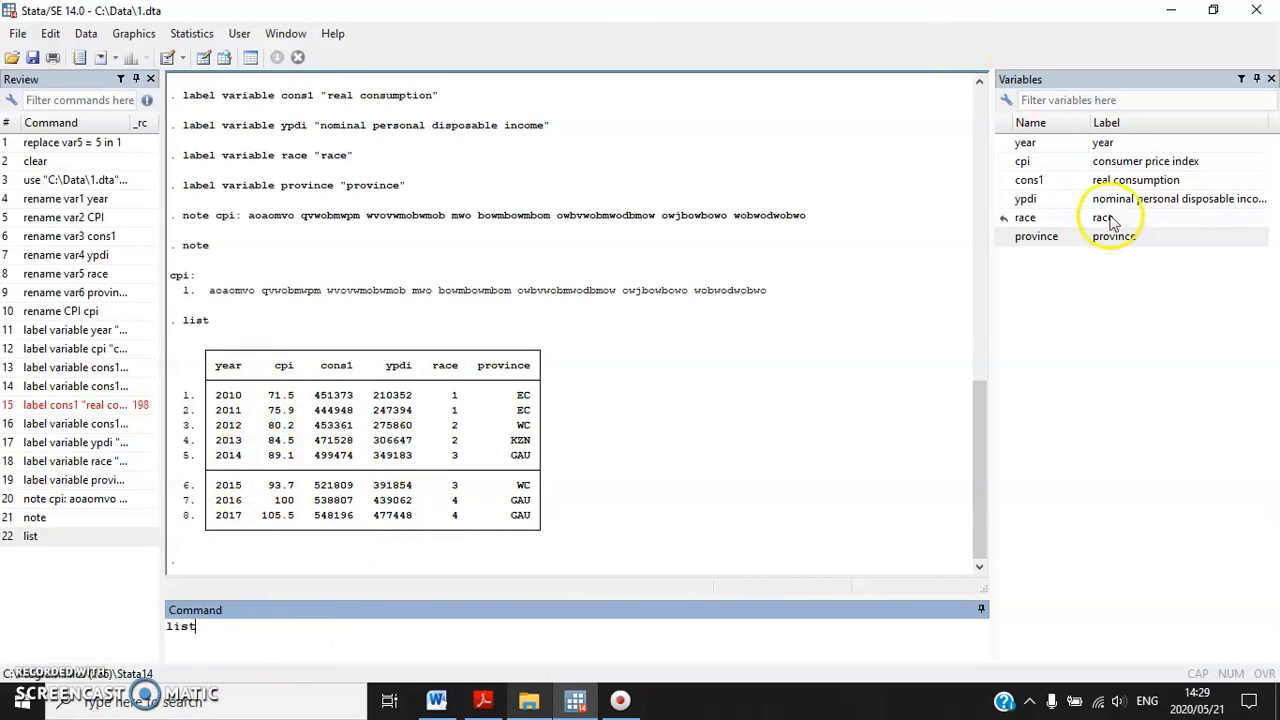
click(438, 700)
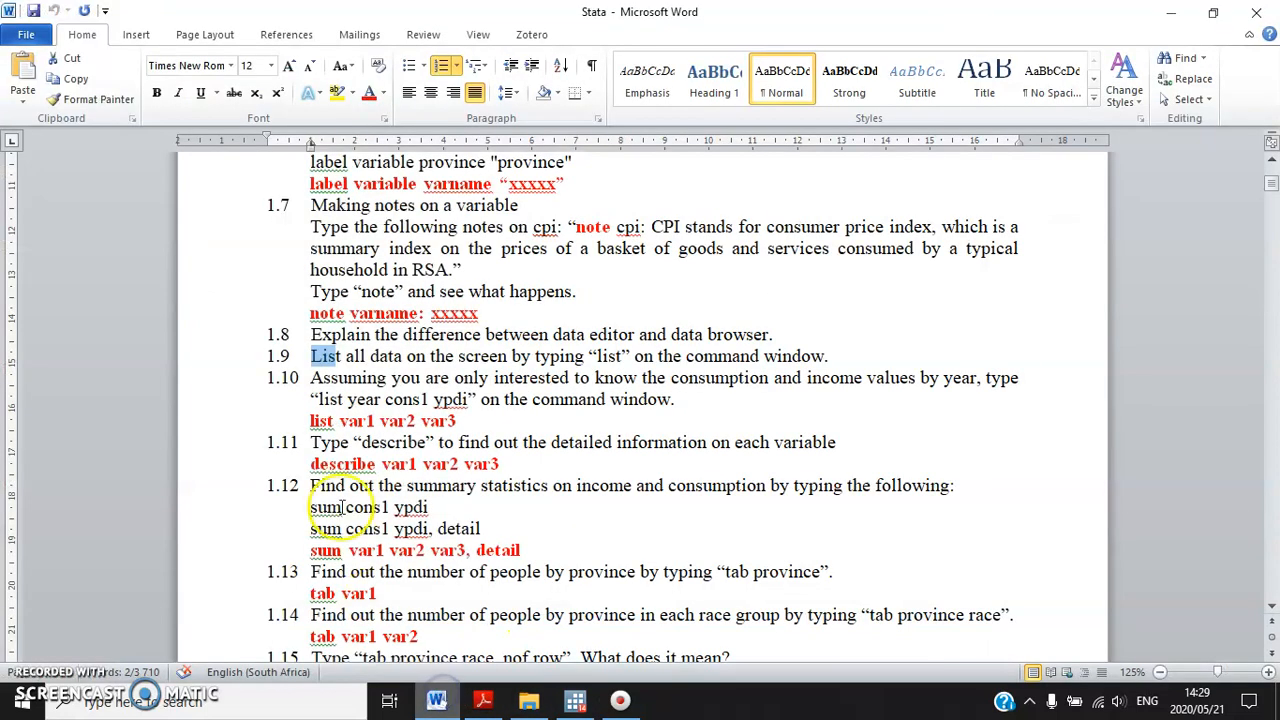
drag(311, 421, 541, 427)
click(357, 421)
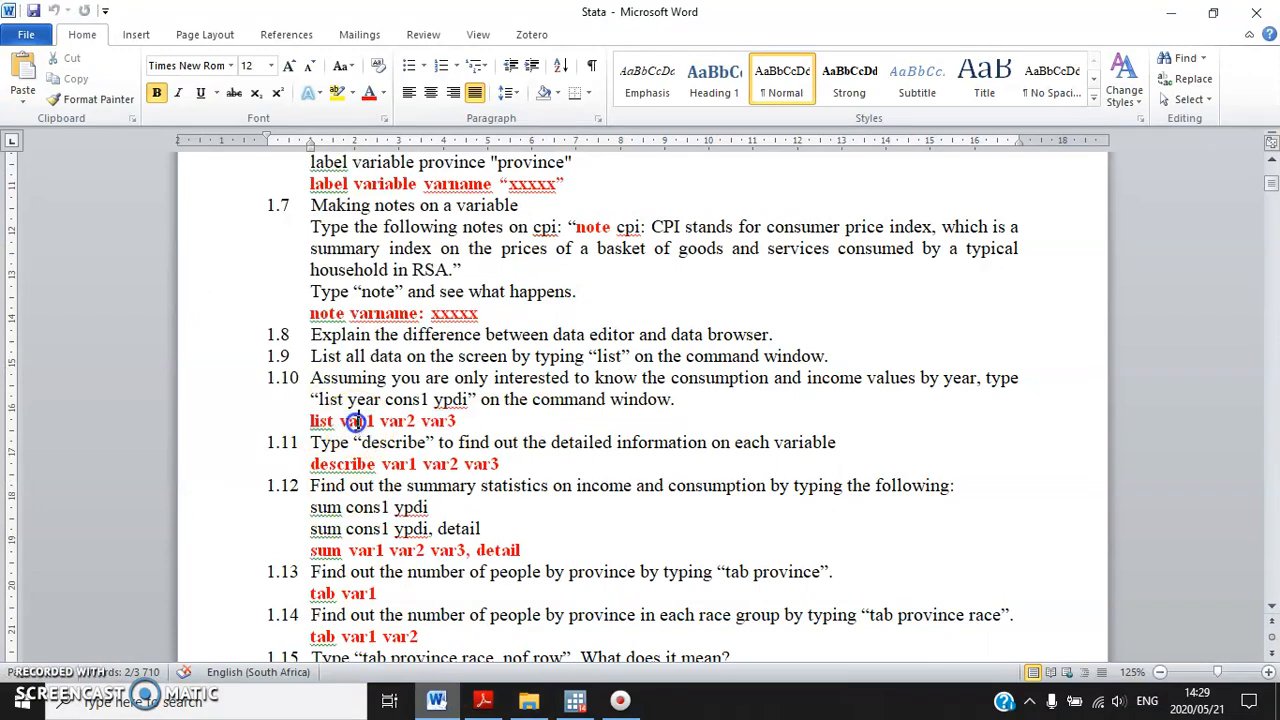
drag(345, 400, 466, 399)
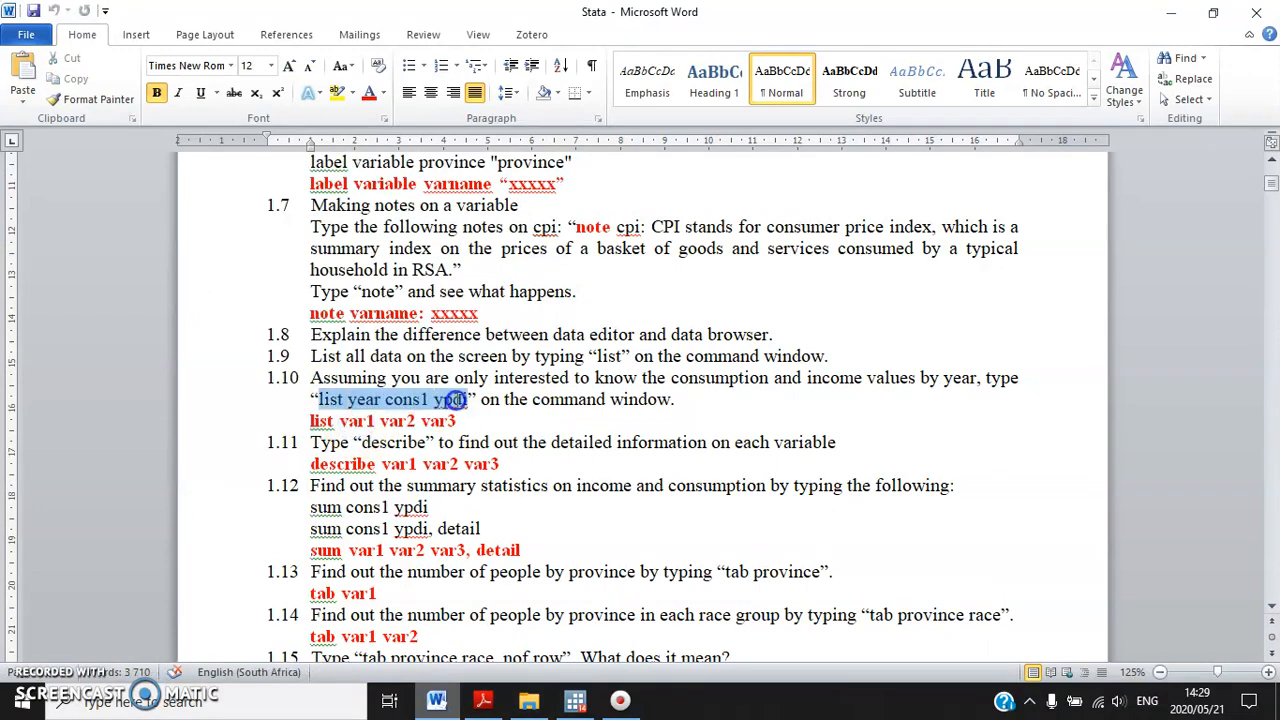
click(382, 402)
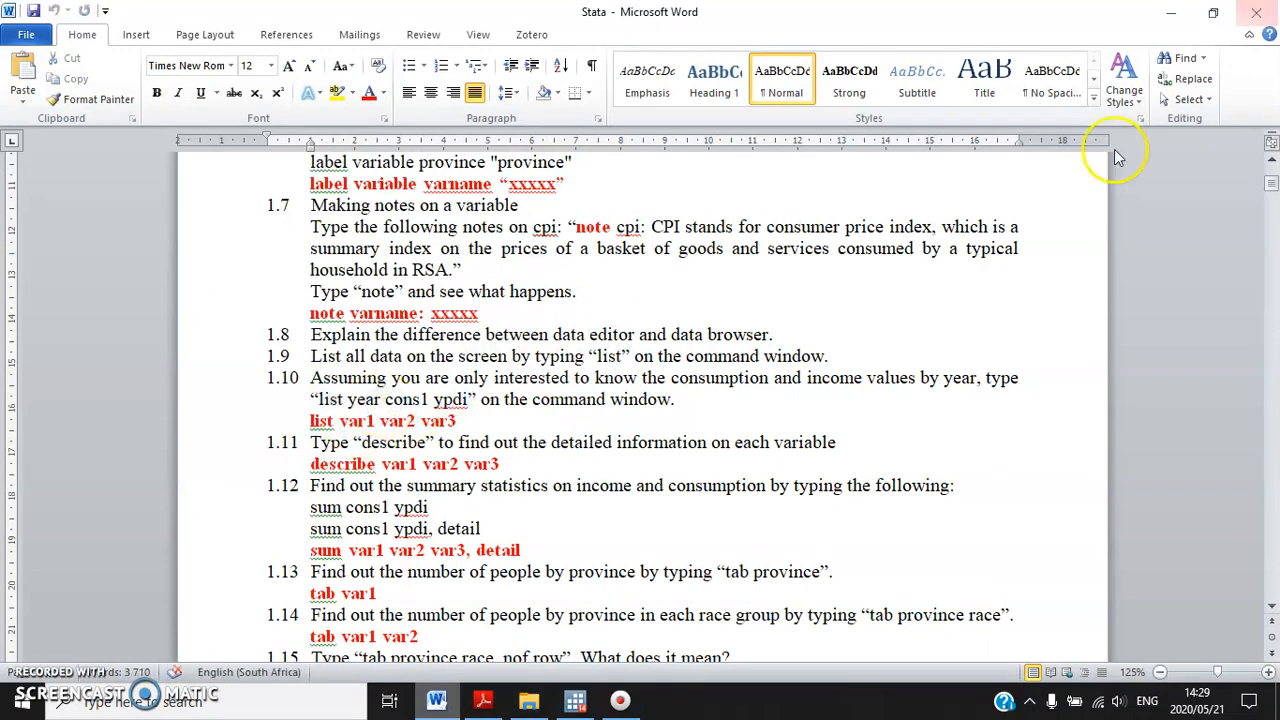
click(1174, 20)
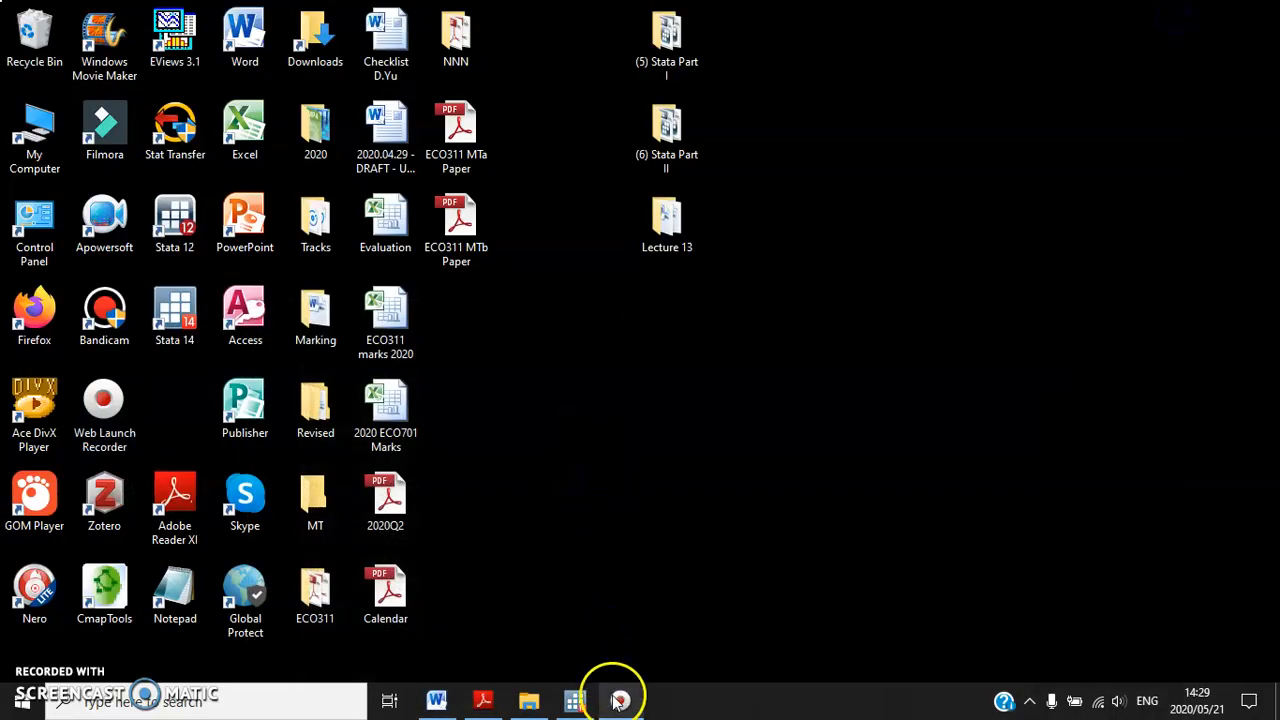
Return to Stata and complete the command as "list year cons1 ypdi" to list only those three variables
click(560, 700)
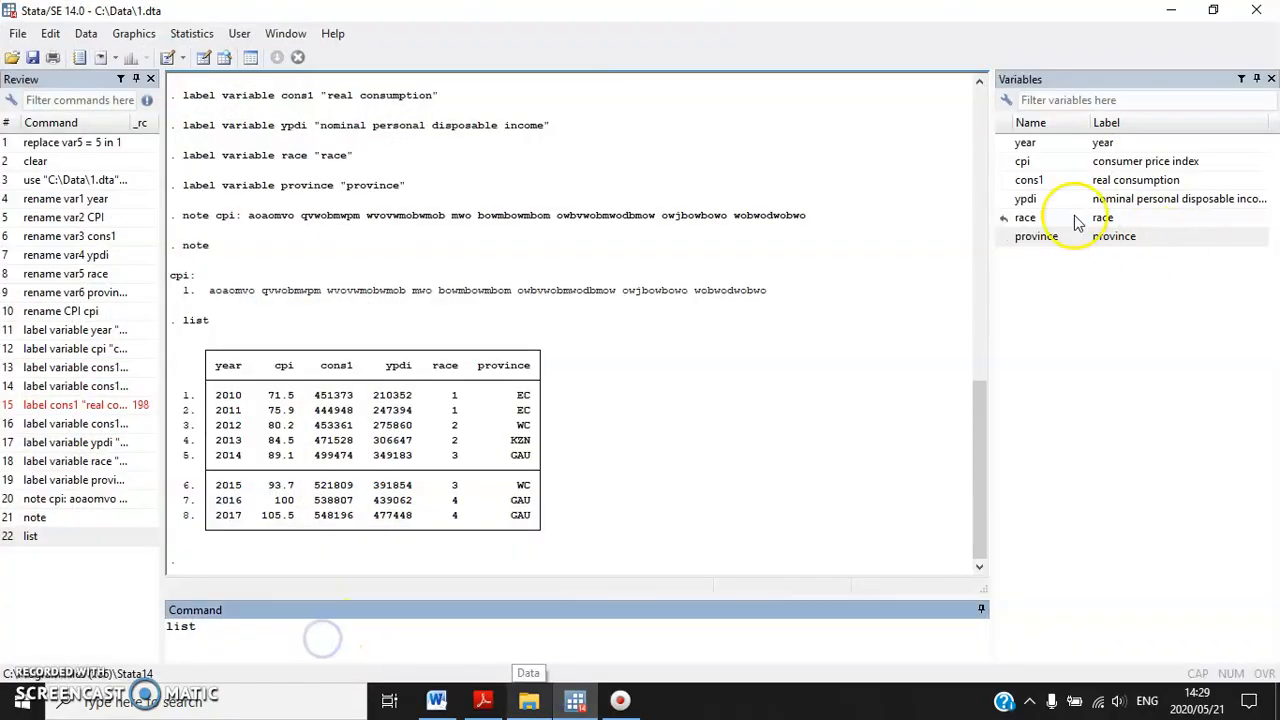
double_click(1025, 143)
double_click(1030, 181)
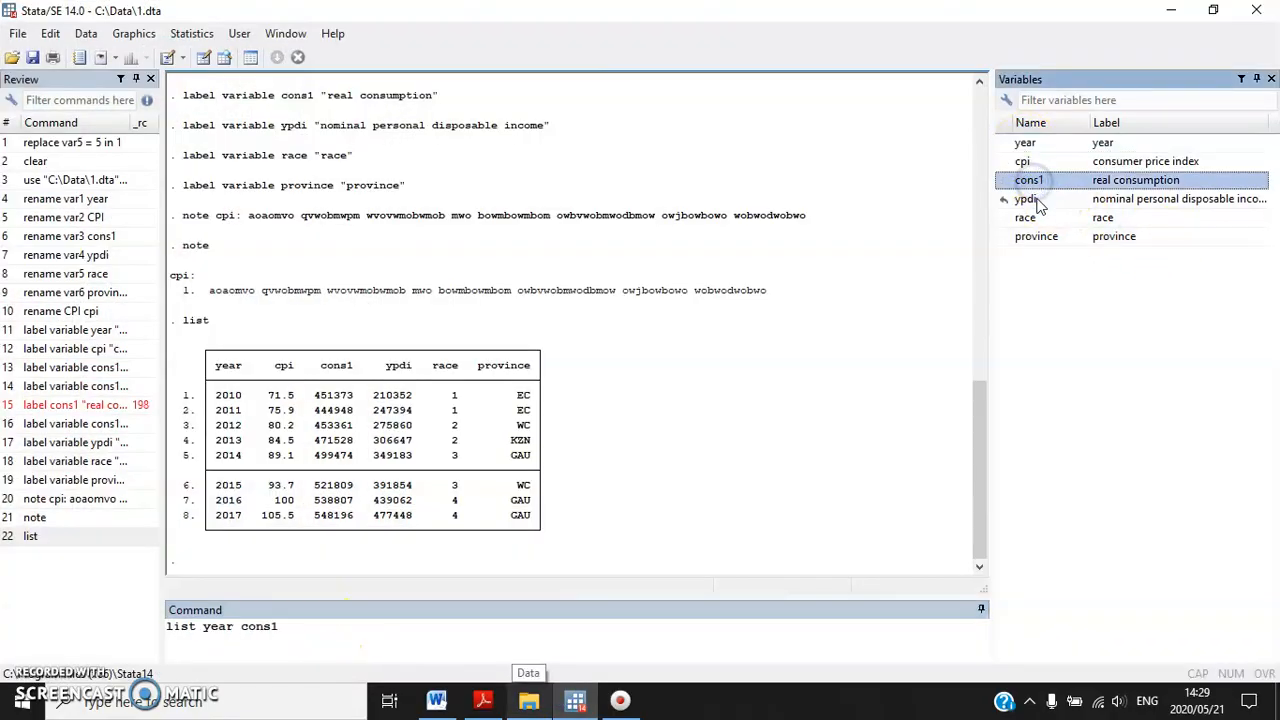
click(1036, 200)
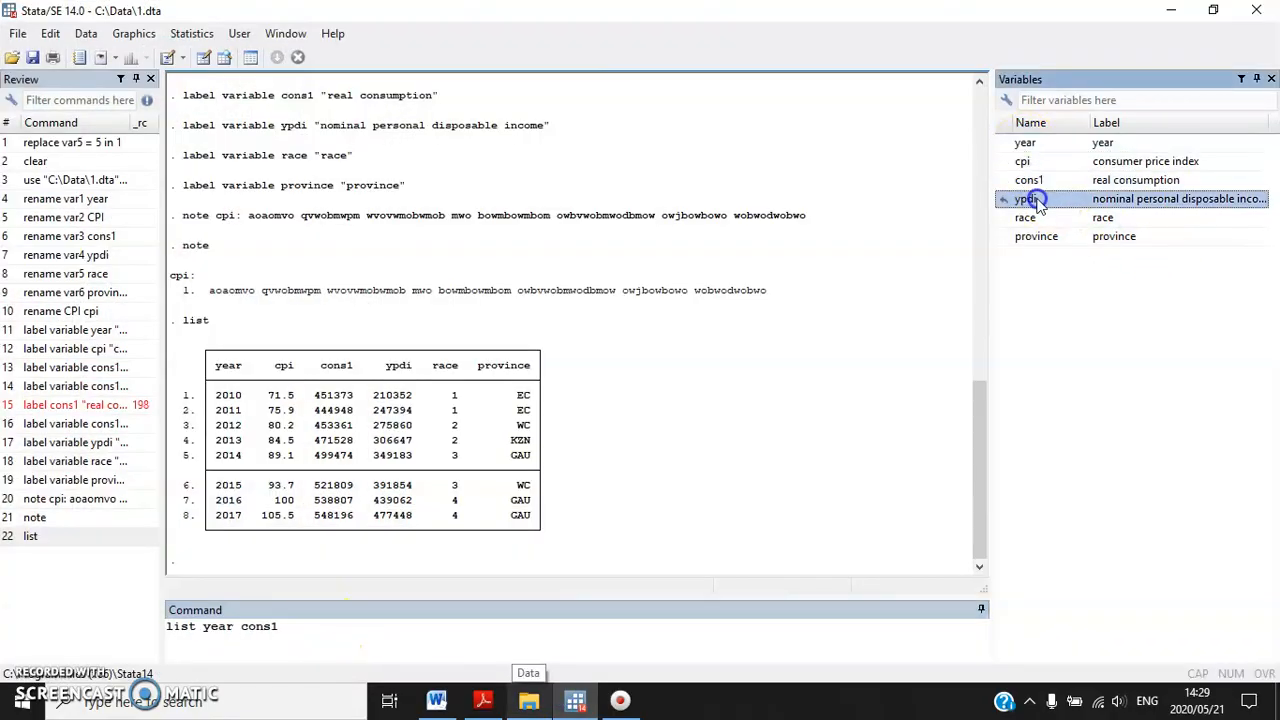
click(519, 653)
key(Return)
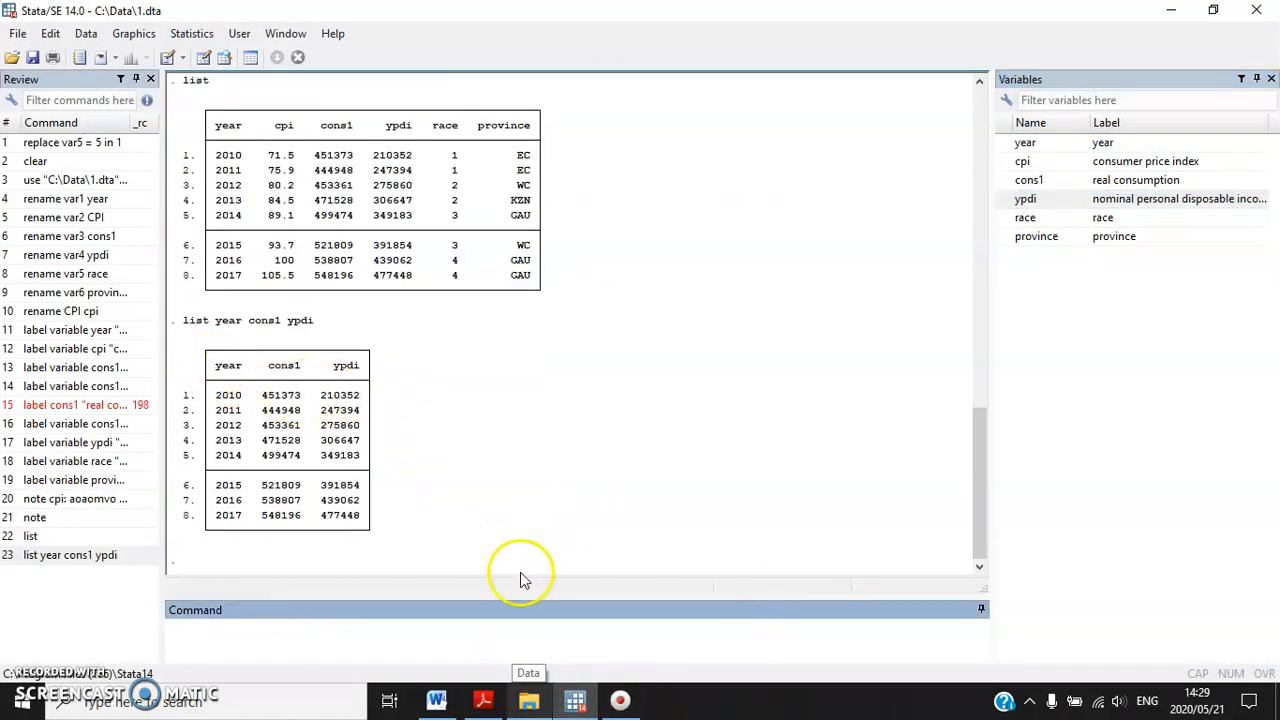
Switch to Word and review the describe command and its syntax in exercise 1.11
click(436, 700)
scroll(441, 457, down, 1)
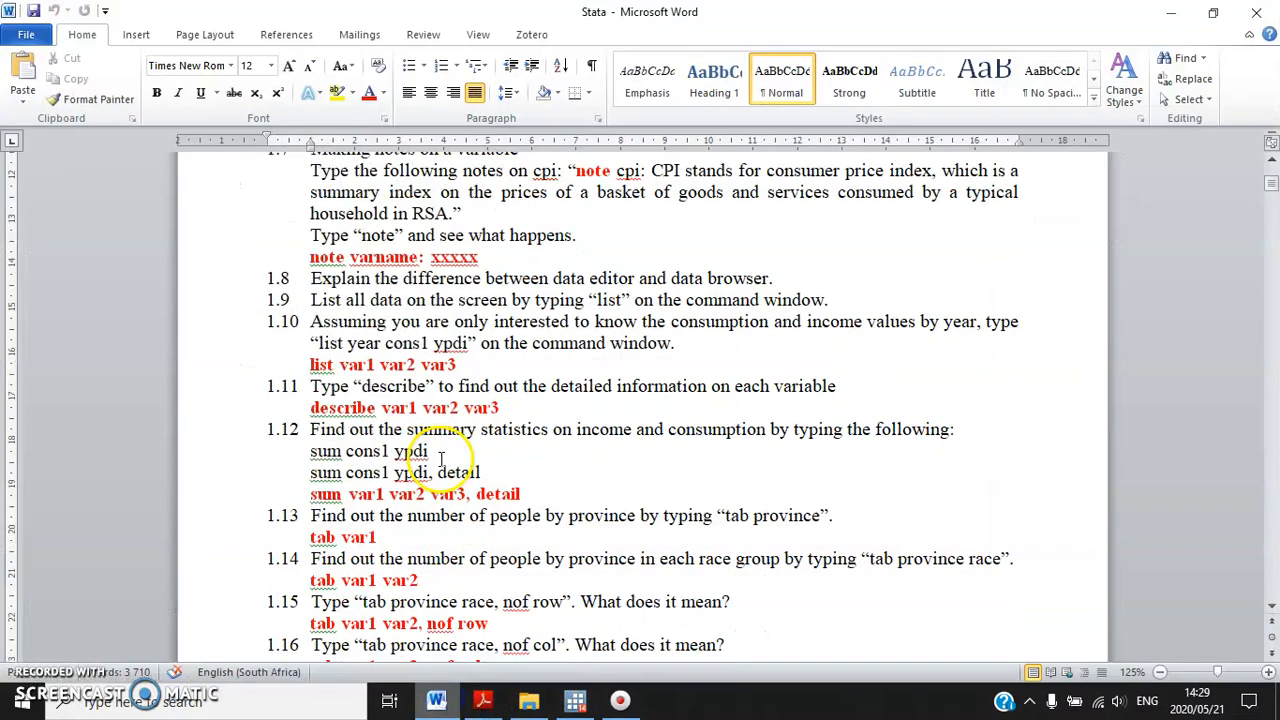
drag(505, 410, 370, 408)
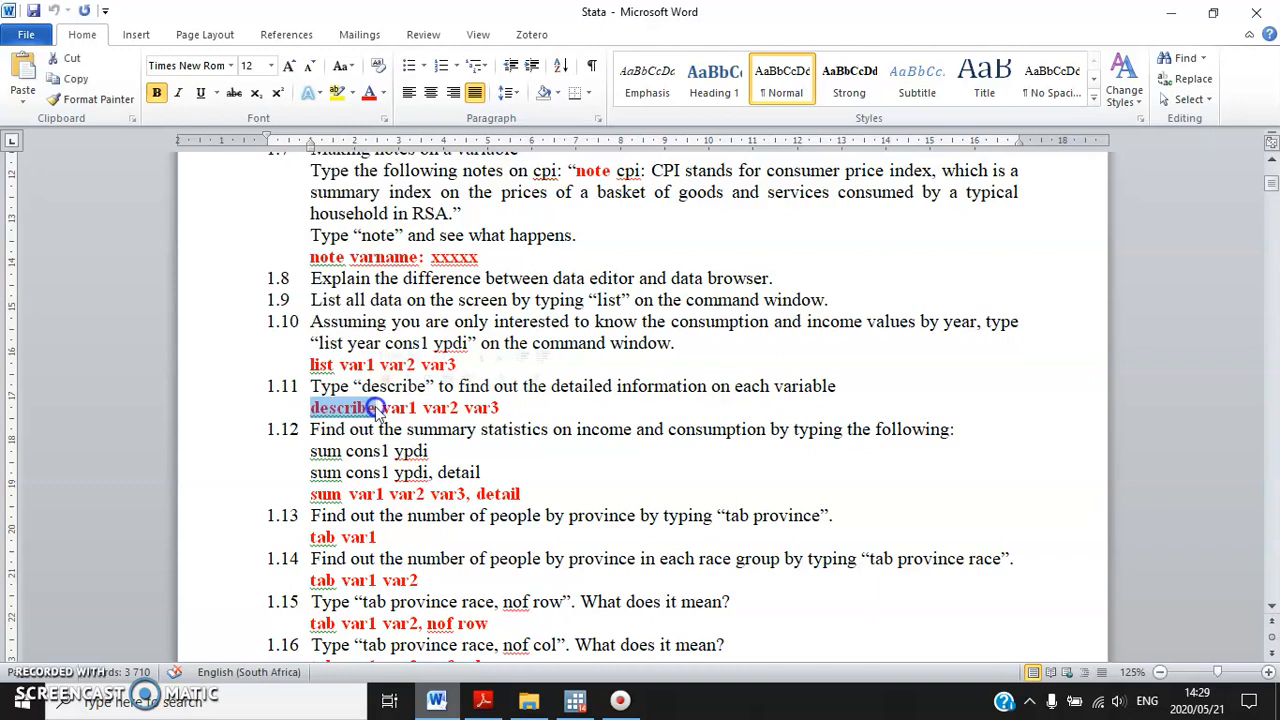
click(541, 408)
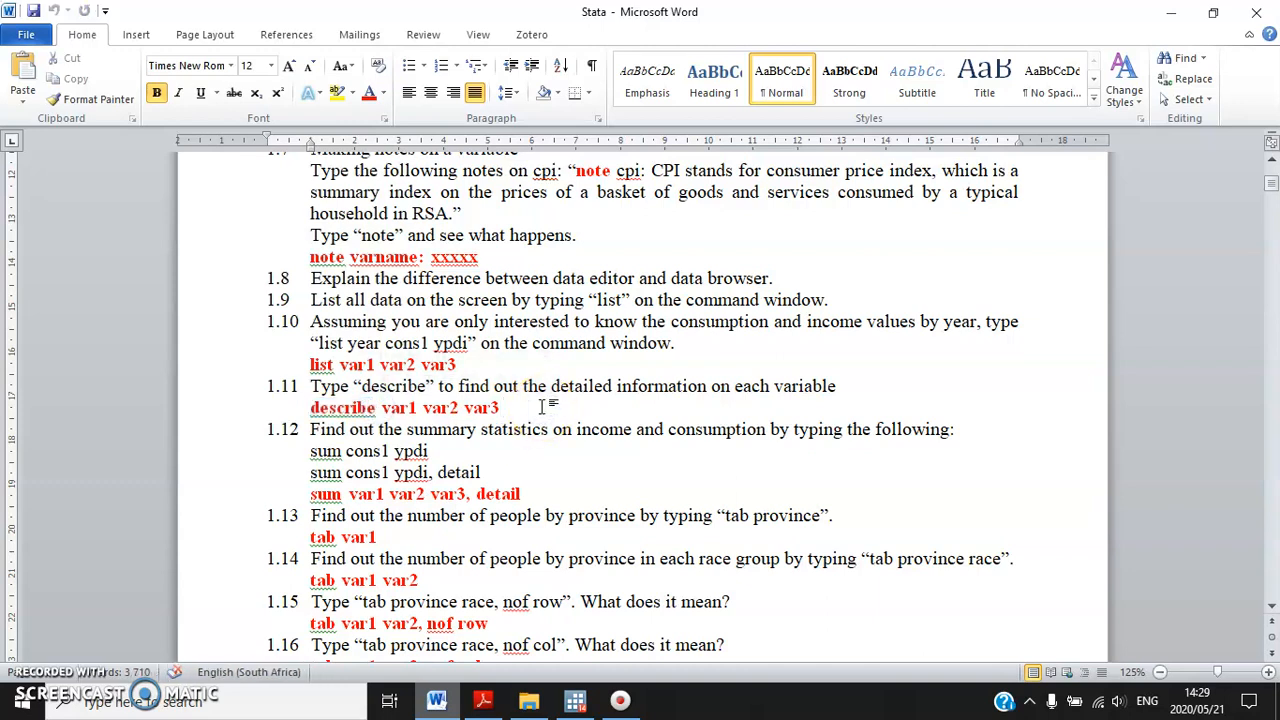
scroll(546, 408, down, 1)
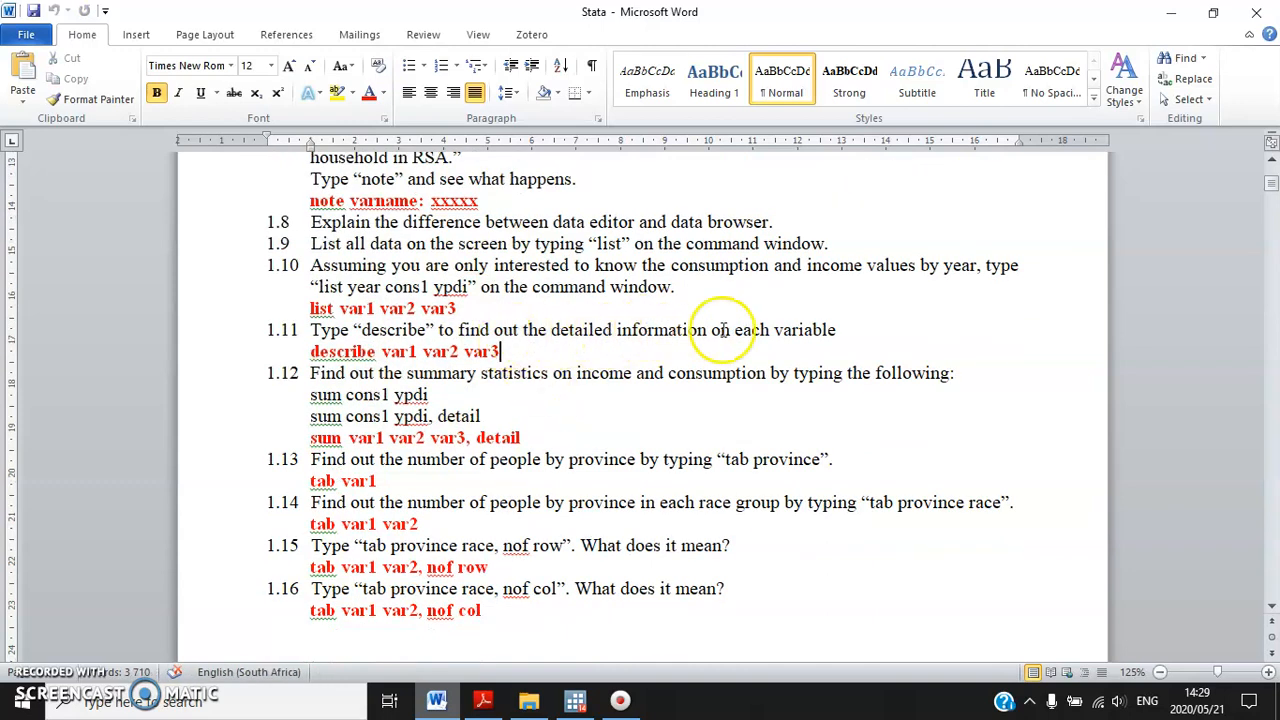
Switch to Stata, run describe on the whole dataset, and briefly view the data in the Data Editor
click(575, 700)
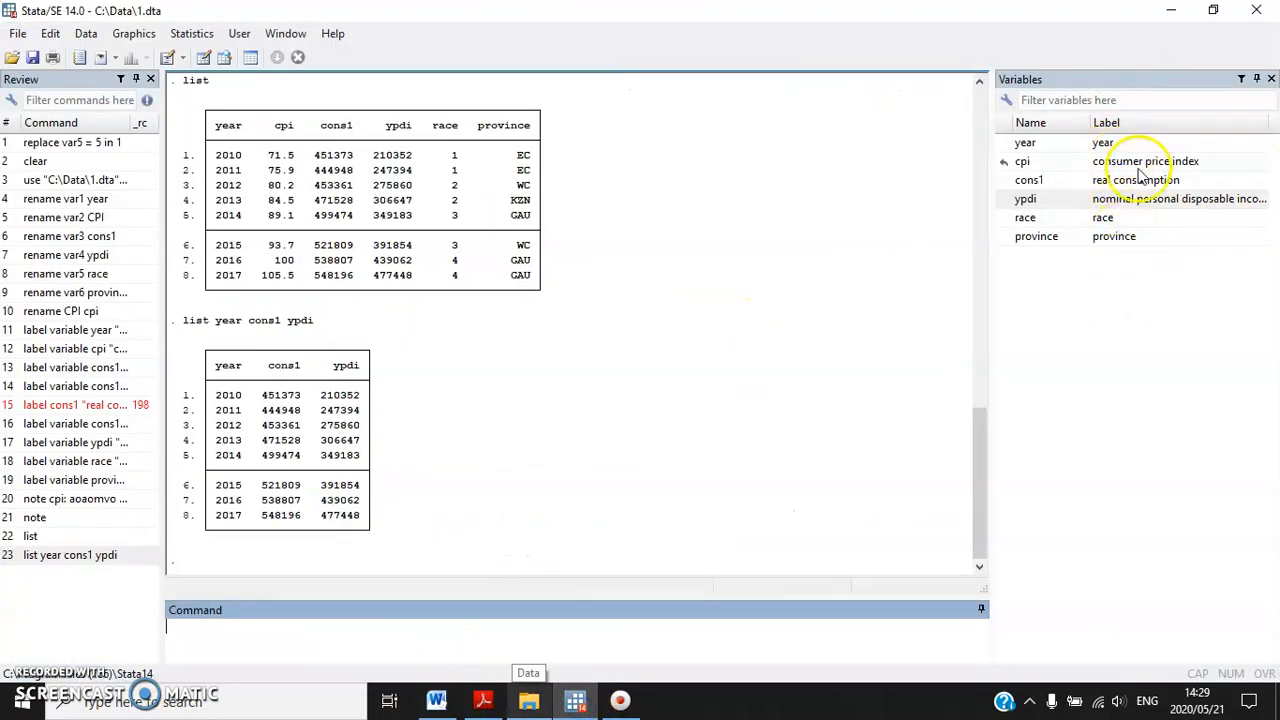
click(430, 610)
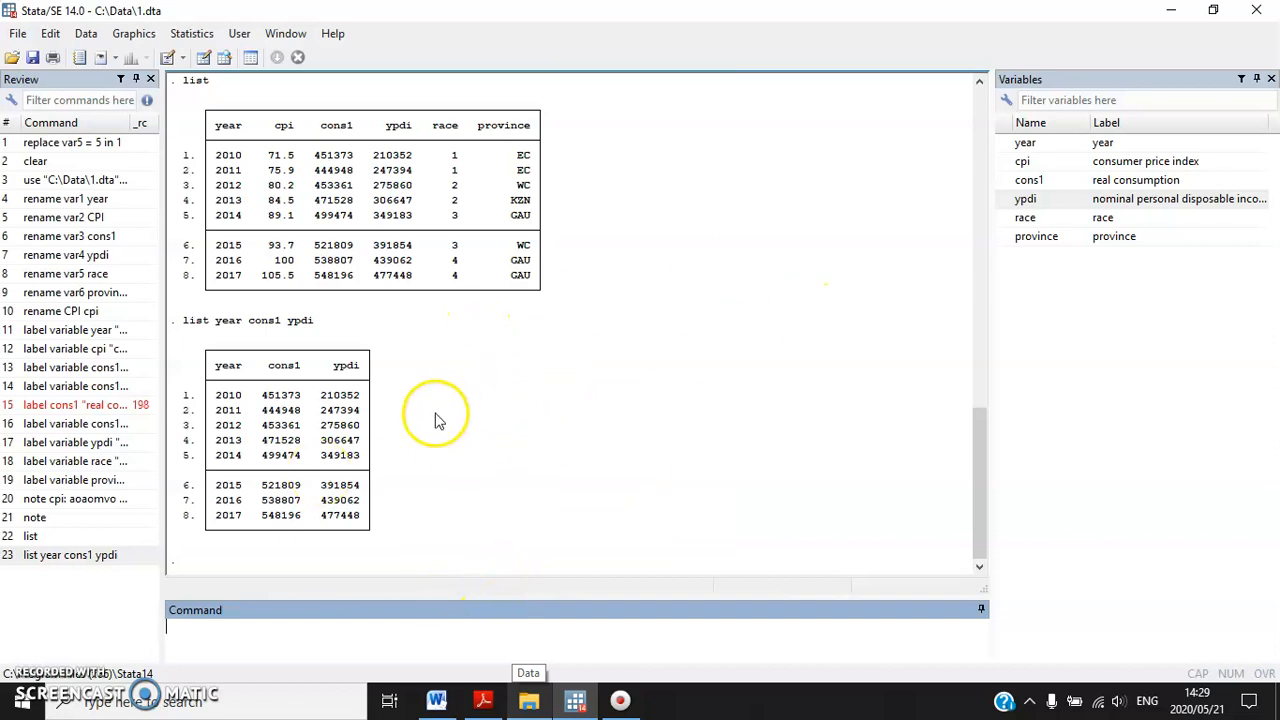
drag(434, 418, 668, 403)
click(281, 633)
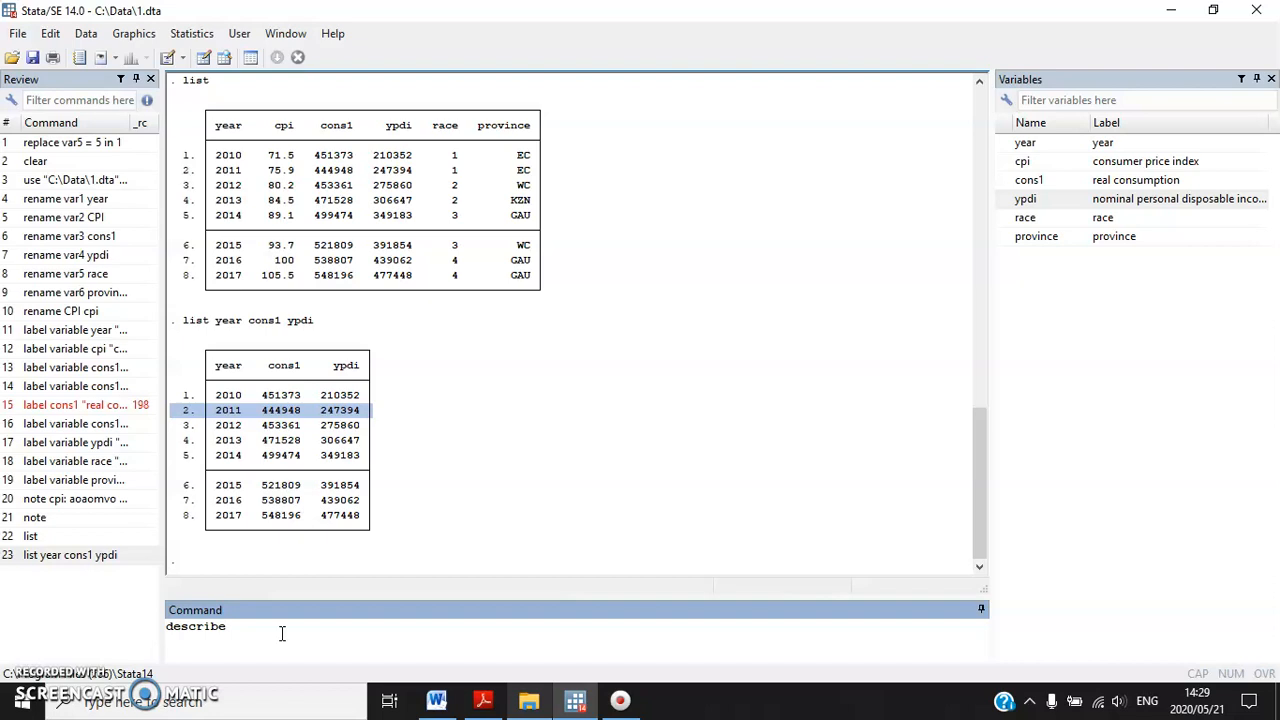
key(Return)
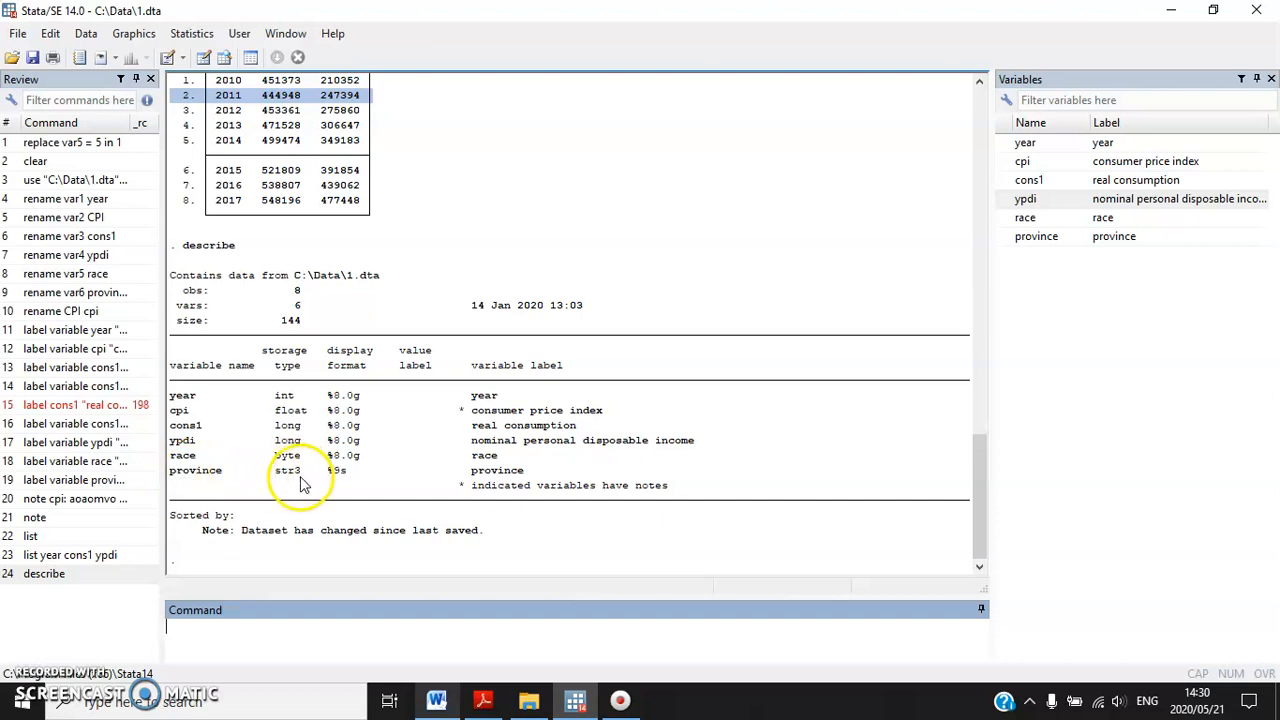
click(205, 60)
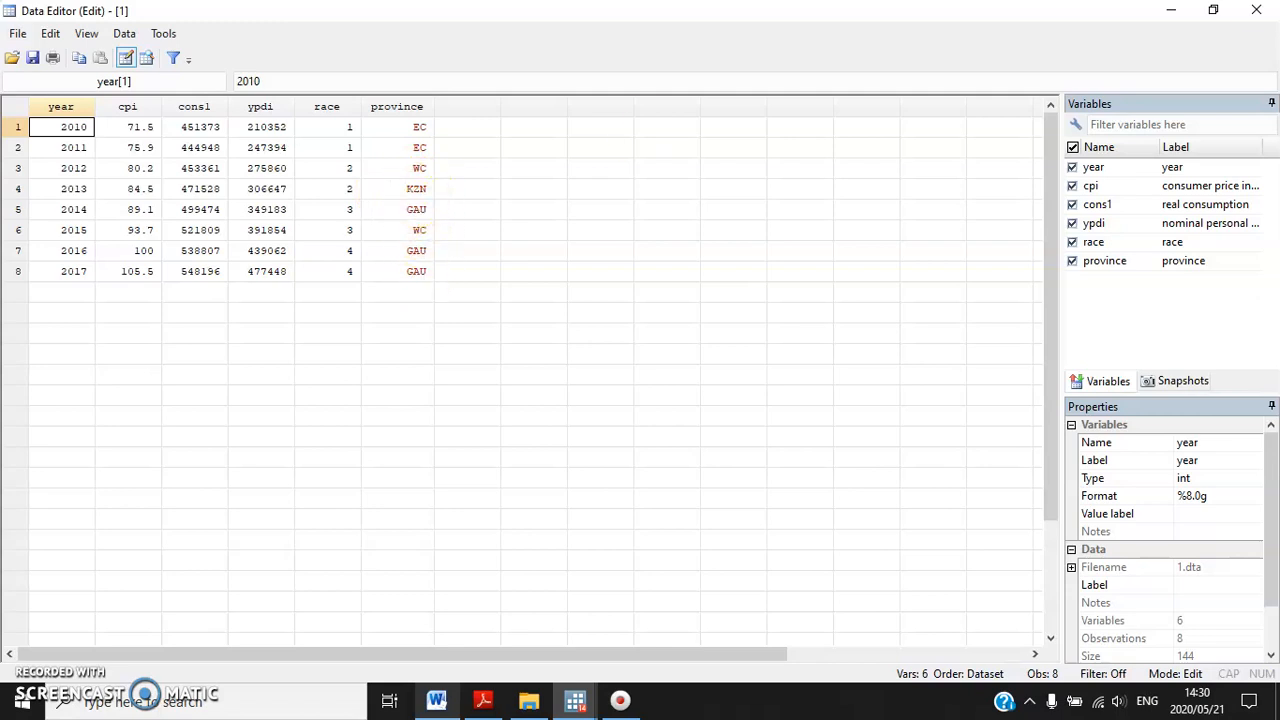
click(1257, 10)
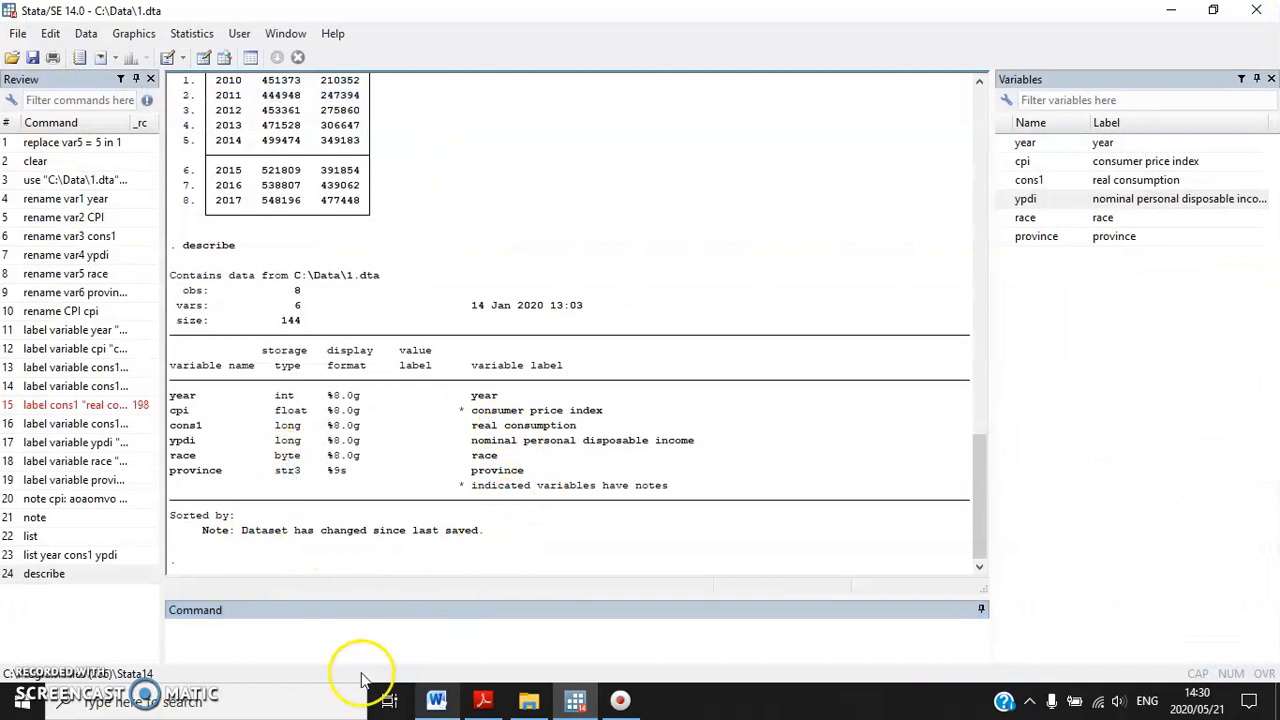
Run "describe cons1 ypdi" to get detailed information on only those two variables
click(352, 638)
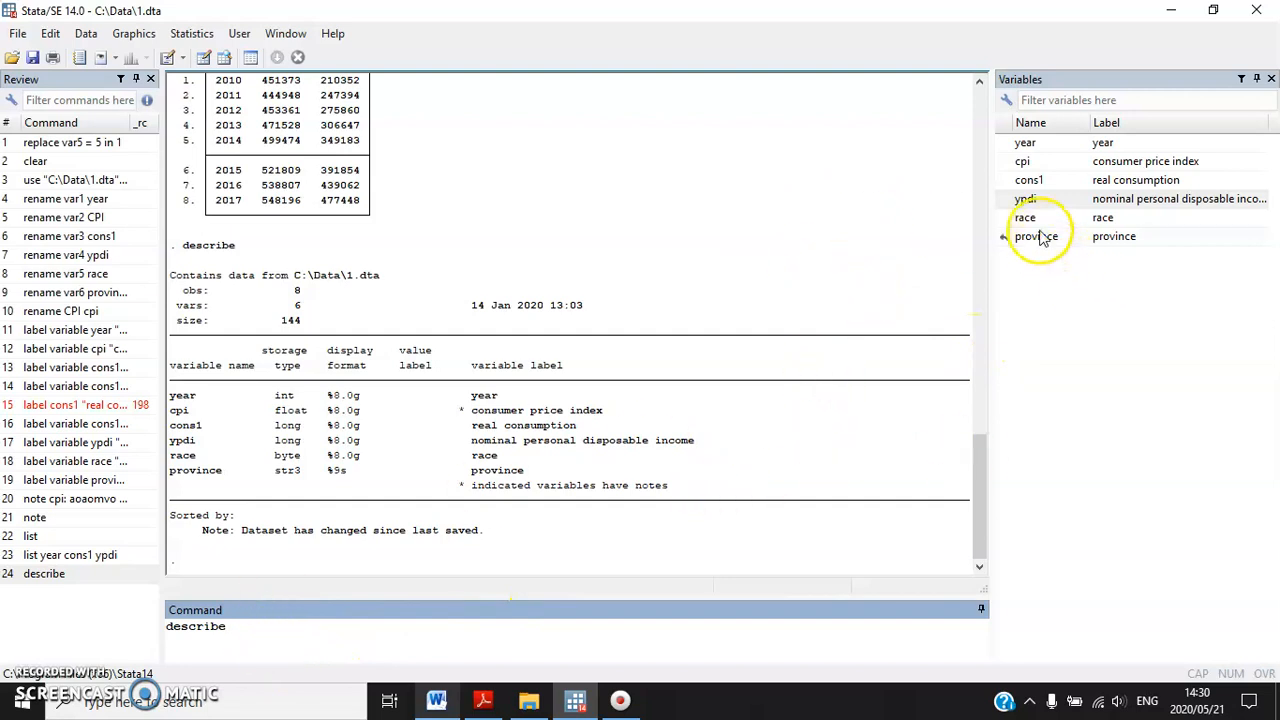
double_click(1030, 180)
double_click(1030, 199)
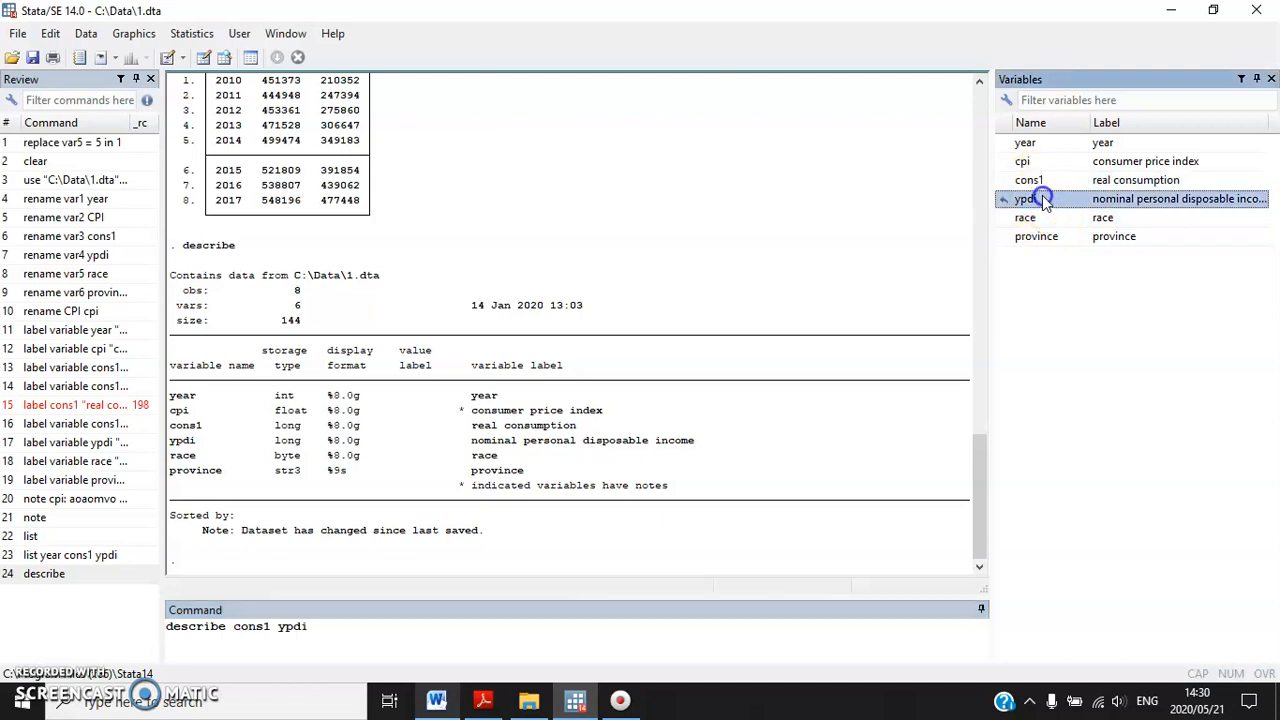
click(366, 637)
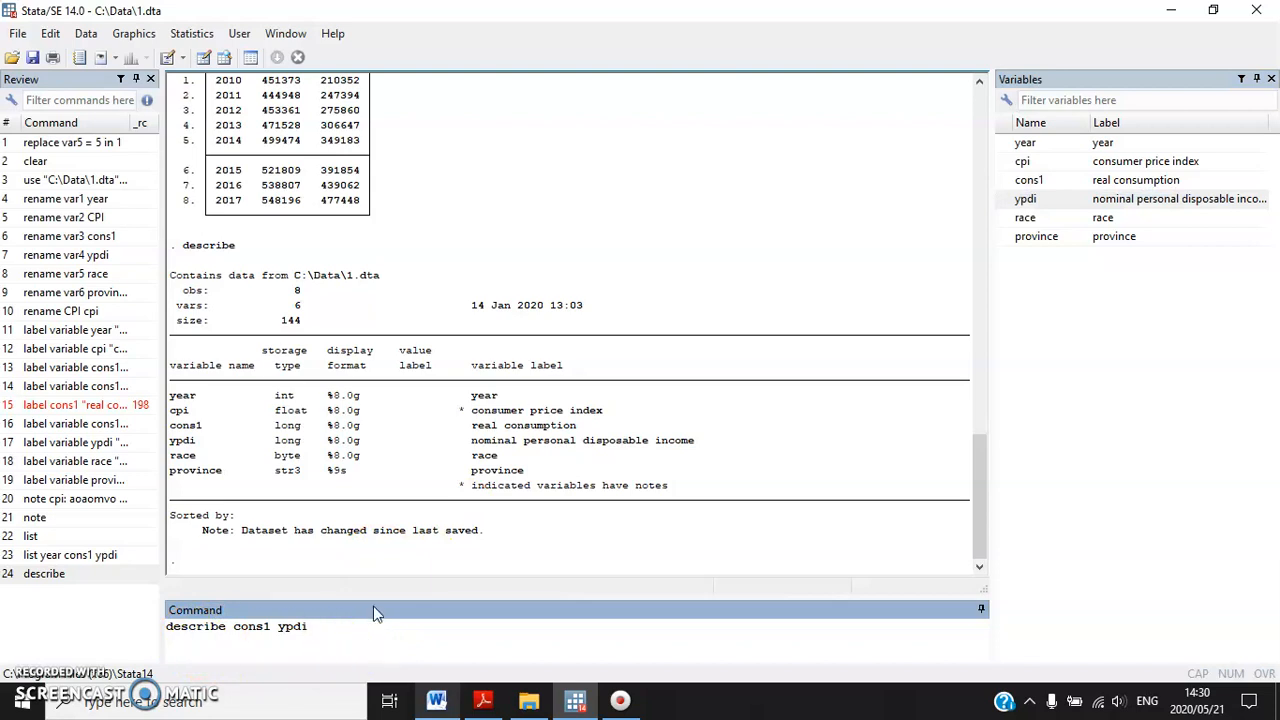
key(Return)
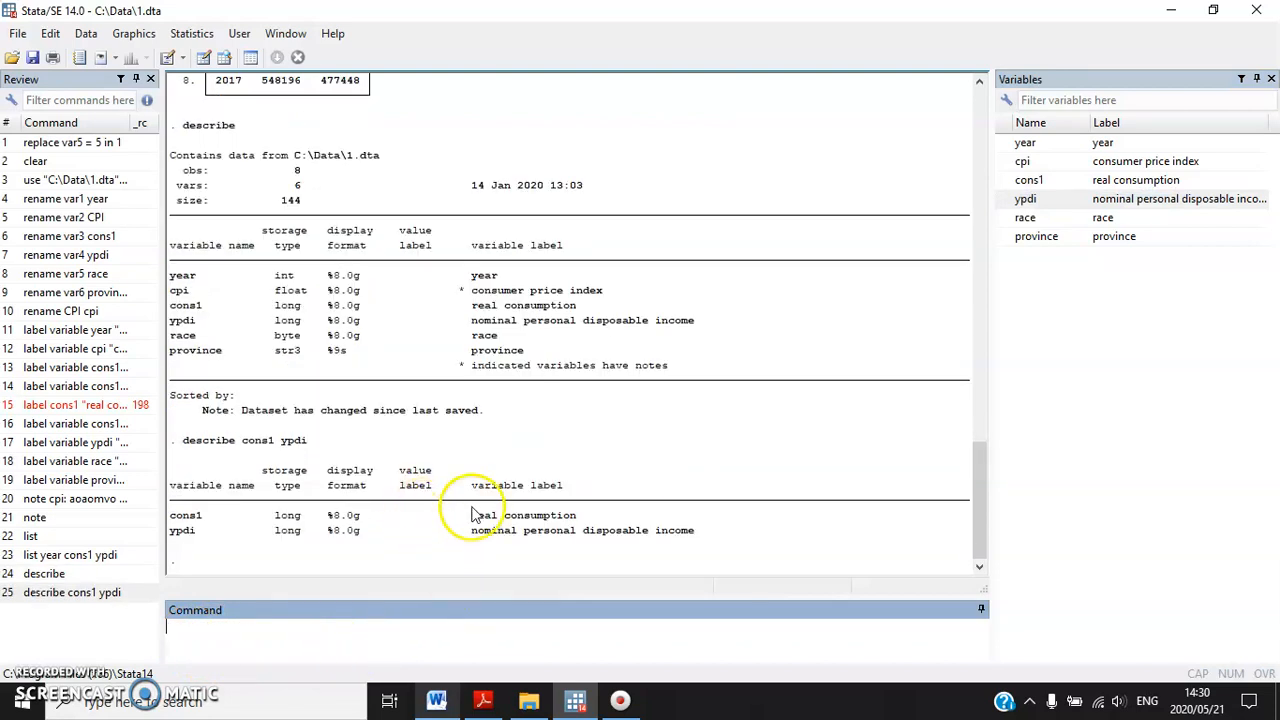
Switch to Word and review the sum command for summary statistics and its syntax in exercise 1.12
click(436, 700)
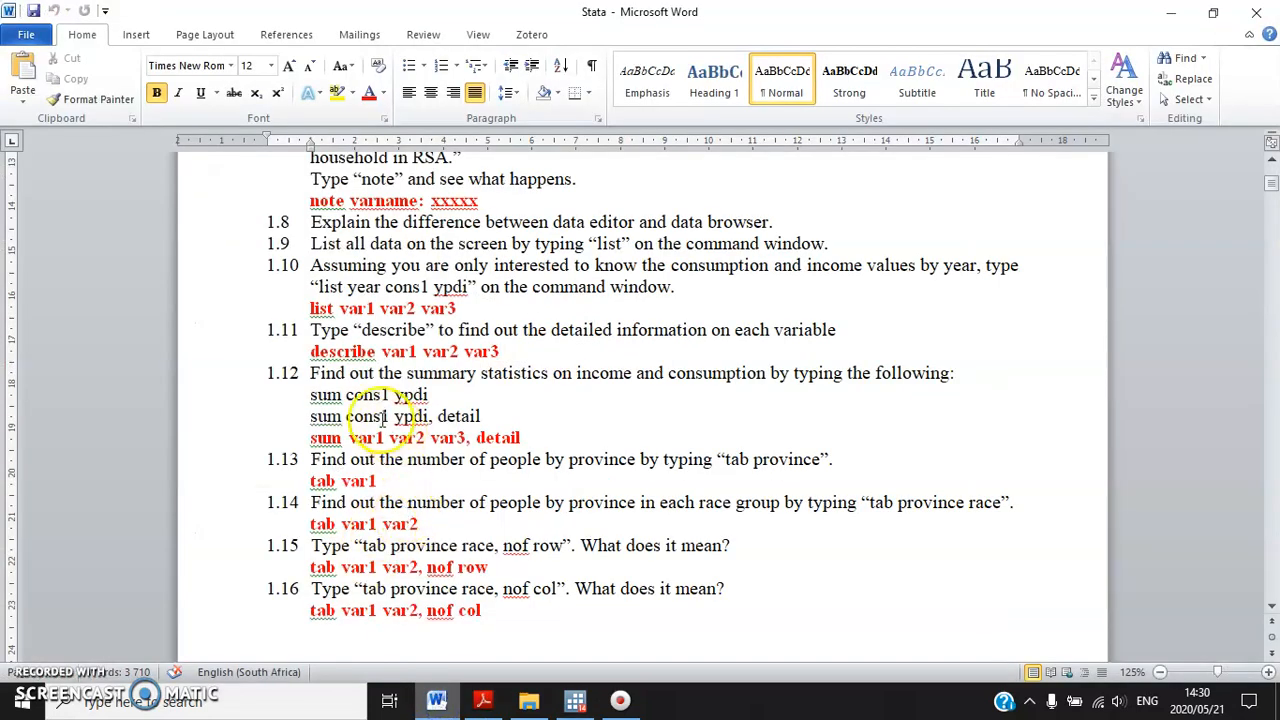
drag(313, 352, 552, 352)
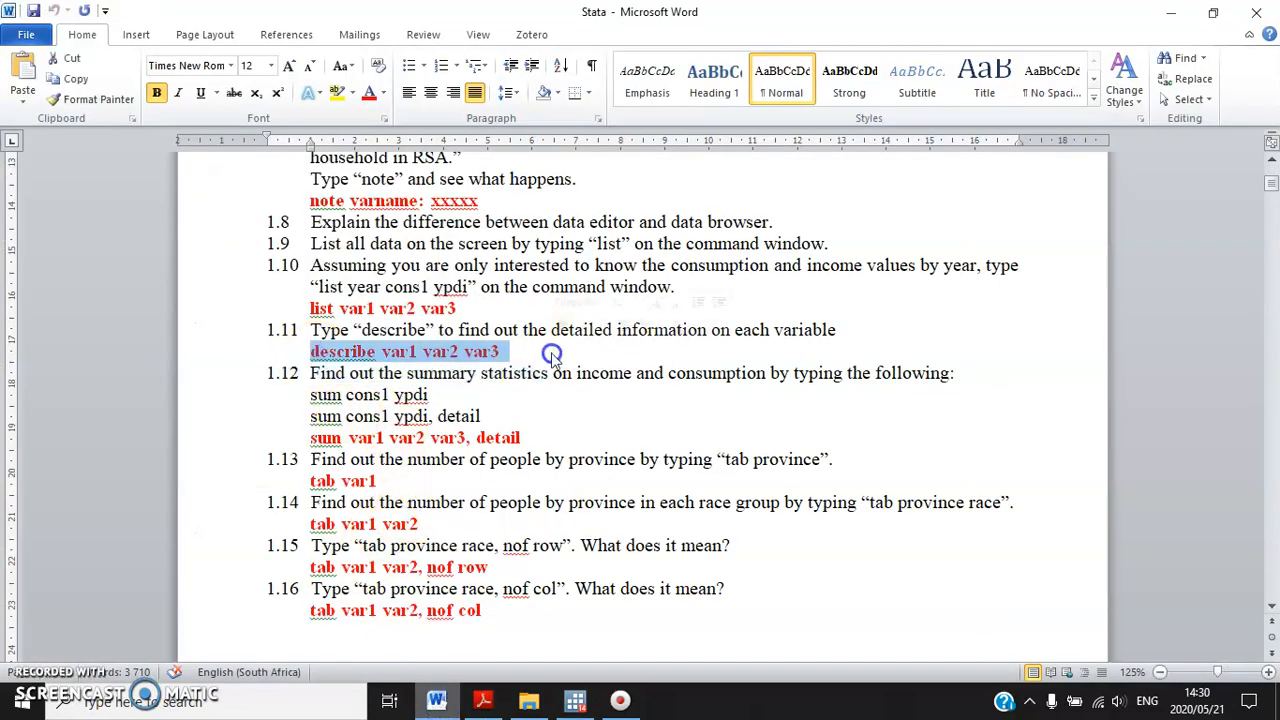
click(534, 437)
double_click(326, 396)
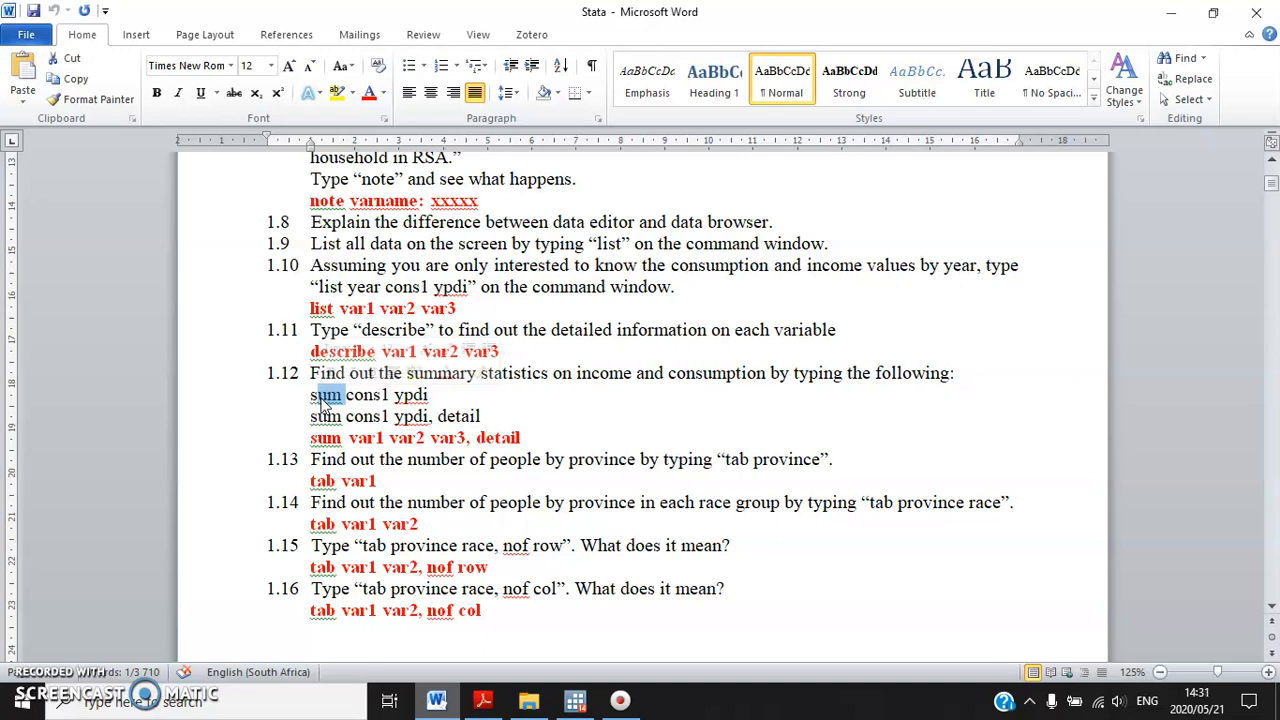
click(500, 430)
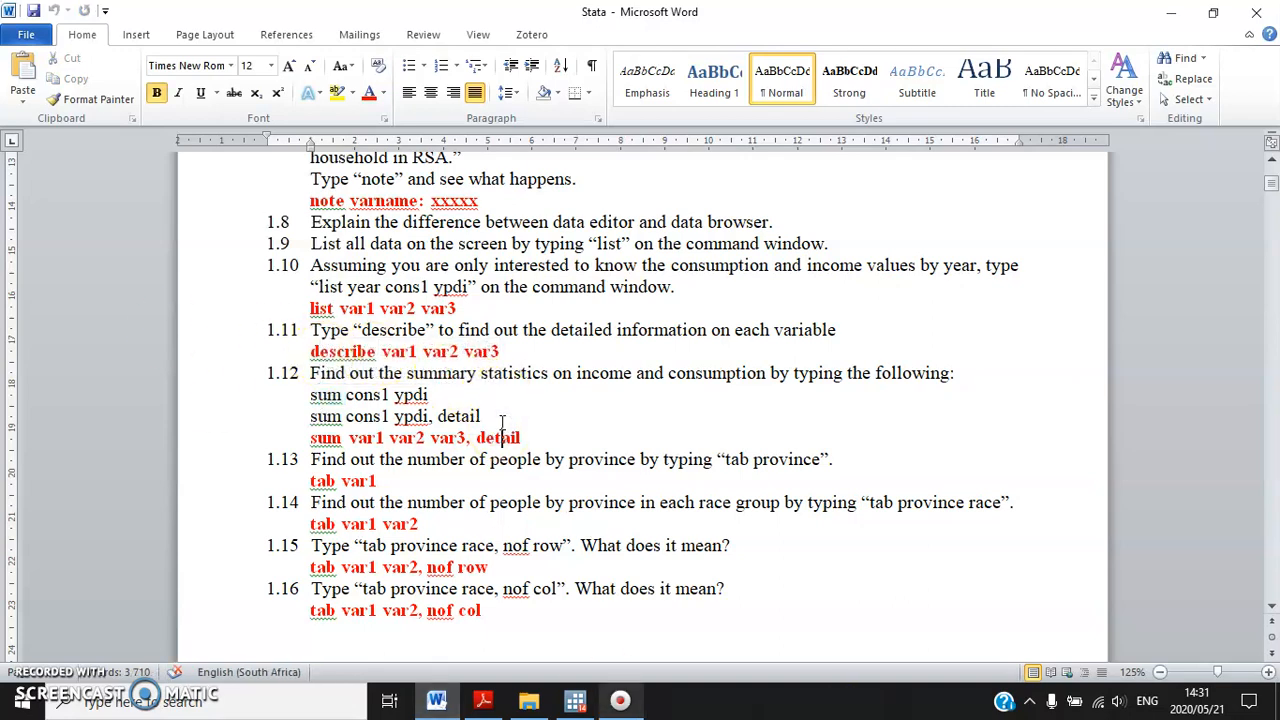
drag(342, 440, 299, 440)
click(553, 438)
click(551, 437)
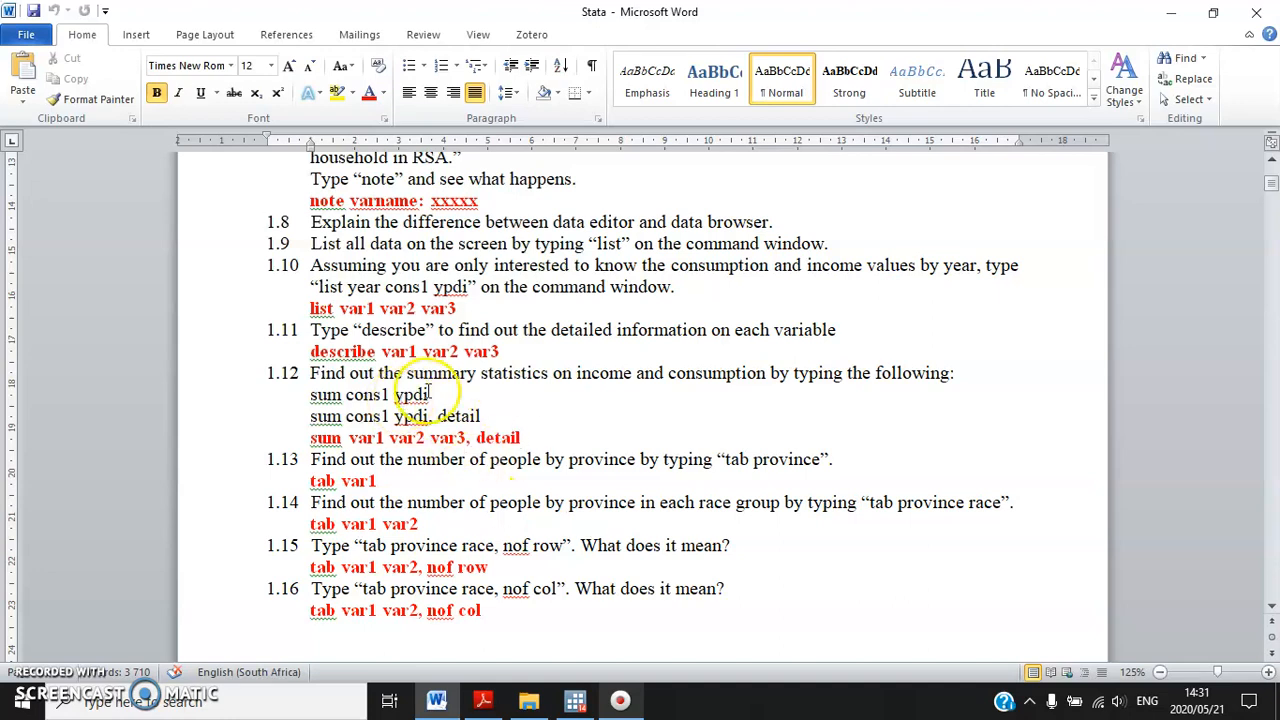
scroll(450, 400, down, 1)
click(442, 337)
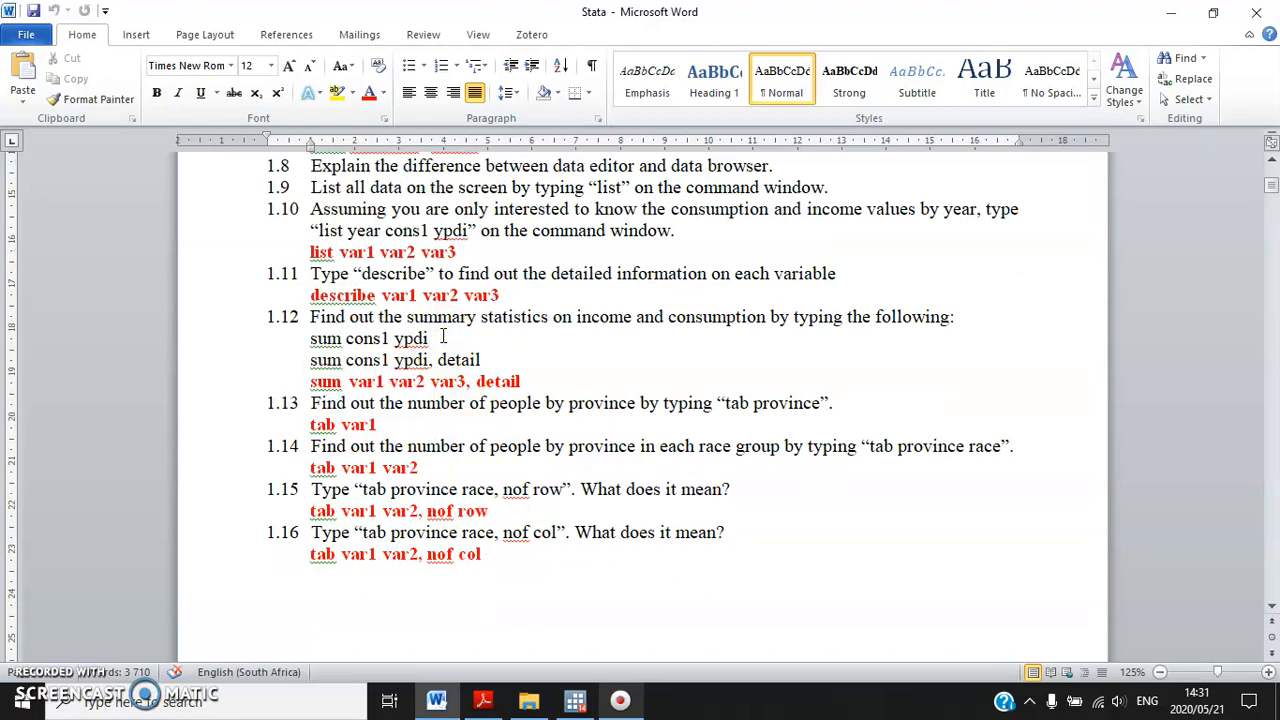
Switch to Stata, run "sum cons1 ypdi" to get summary statistics, and highlight the headings from Mean to Max
click(575, 700)
text(sum cons1)
click(1038, 182)
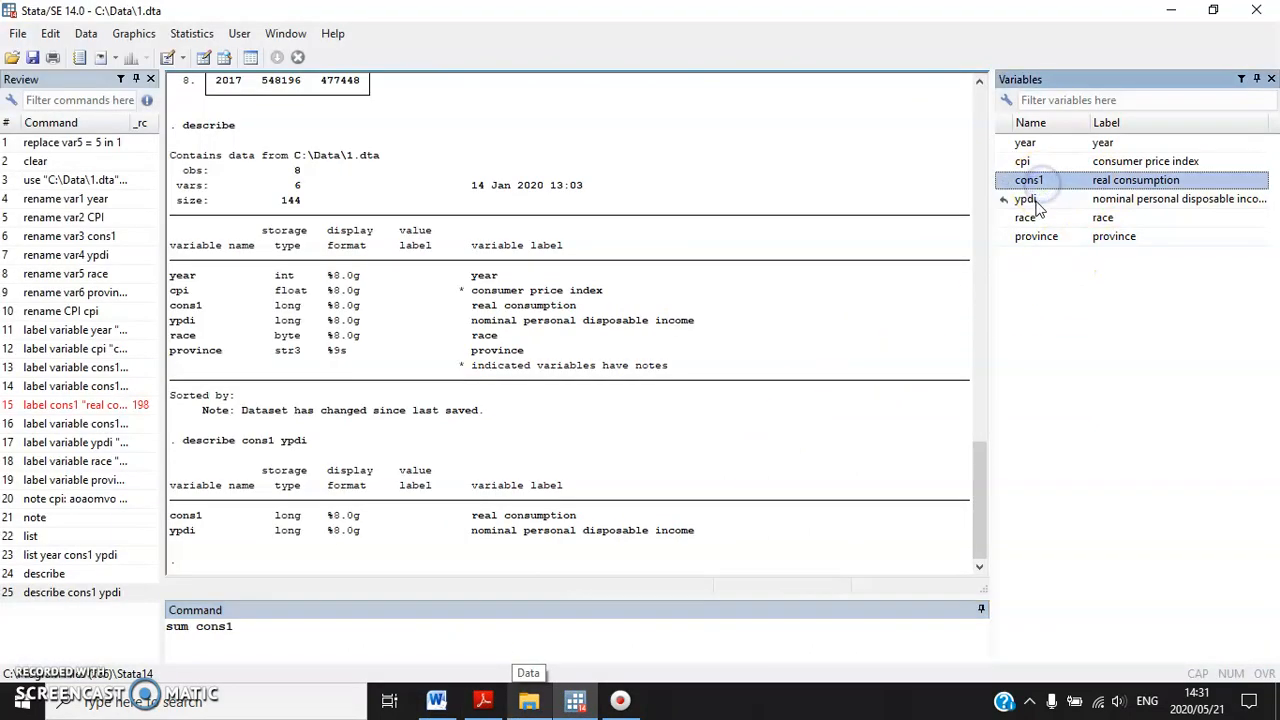
click(1030, 199)
click(305, 635)
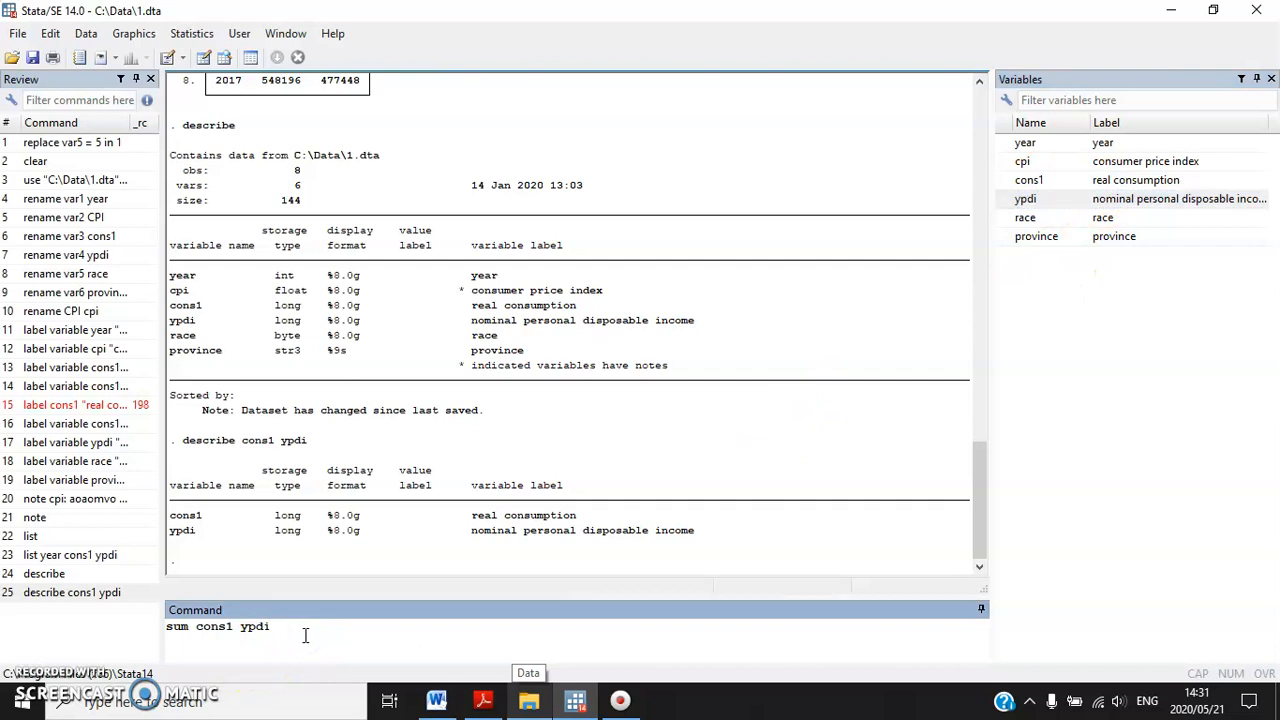
key(Return)
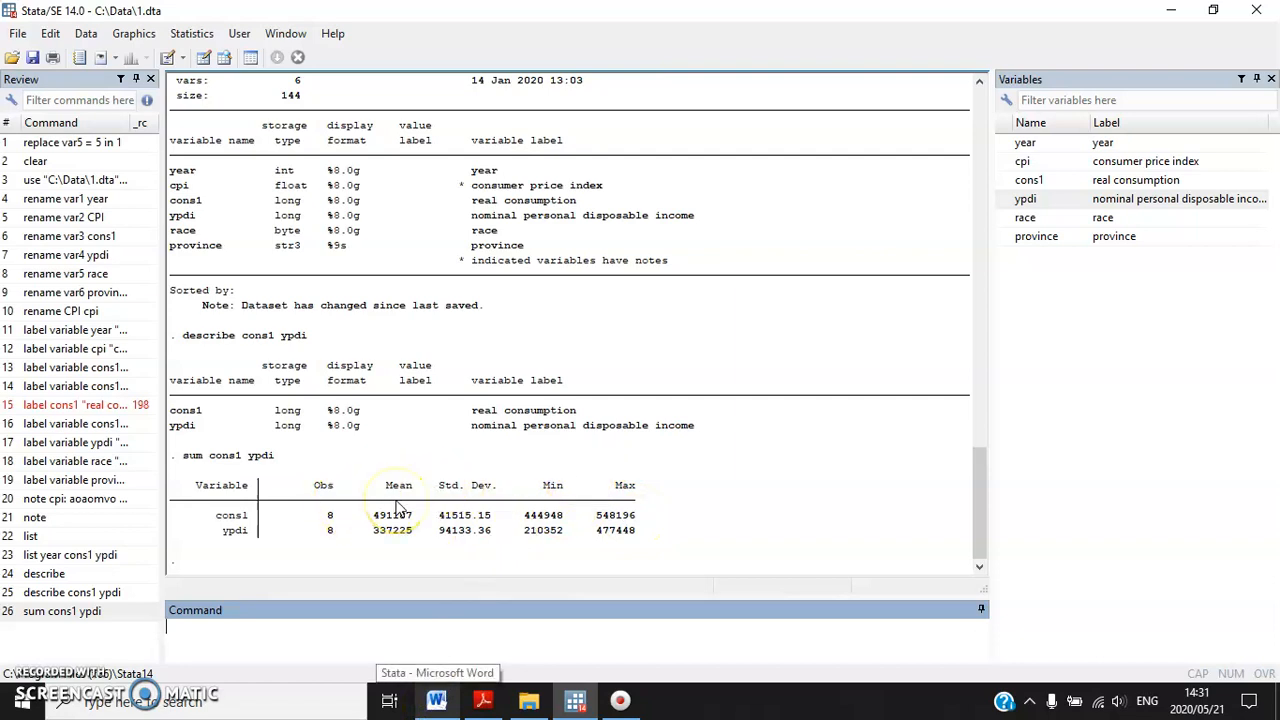
drag(391, 499, 681, 485)
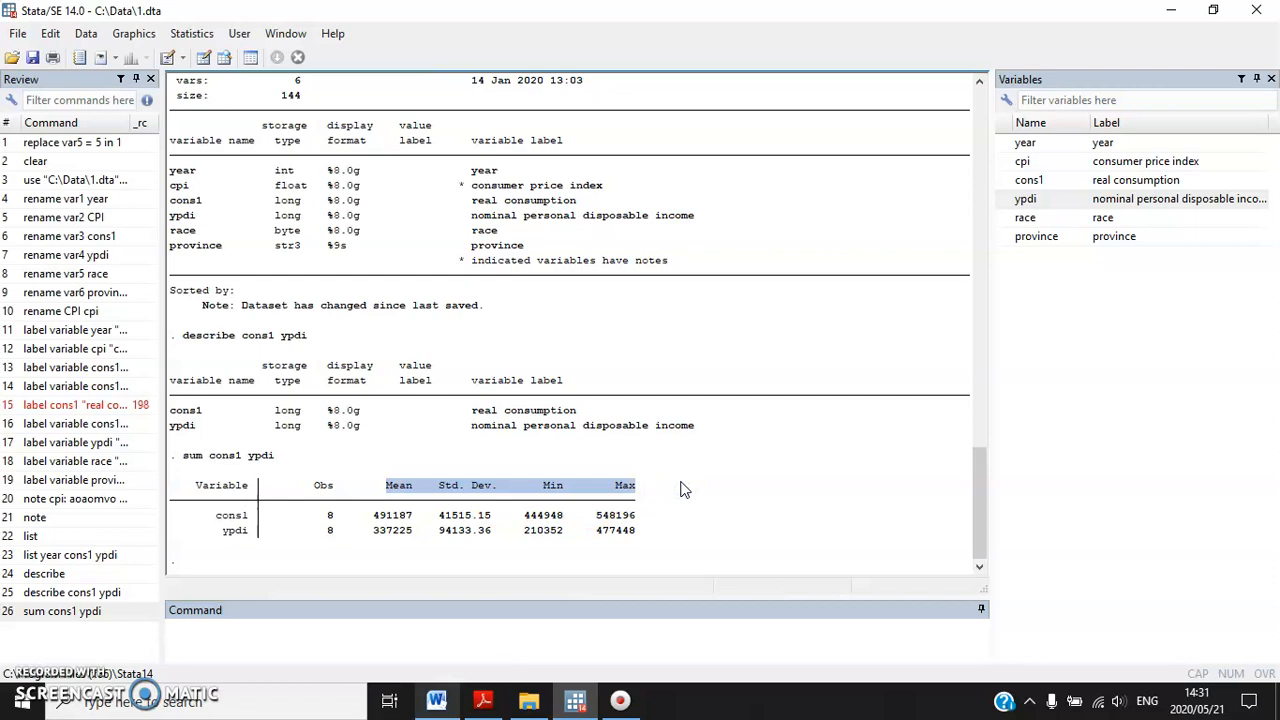
Switch to Word and review the detail option of the sum command in exercise 1.12
click(436, 700)
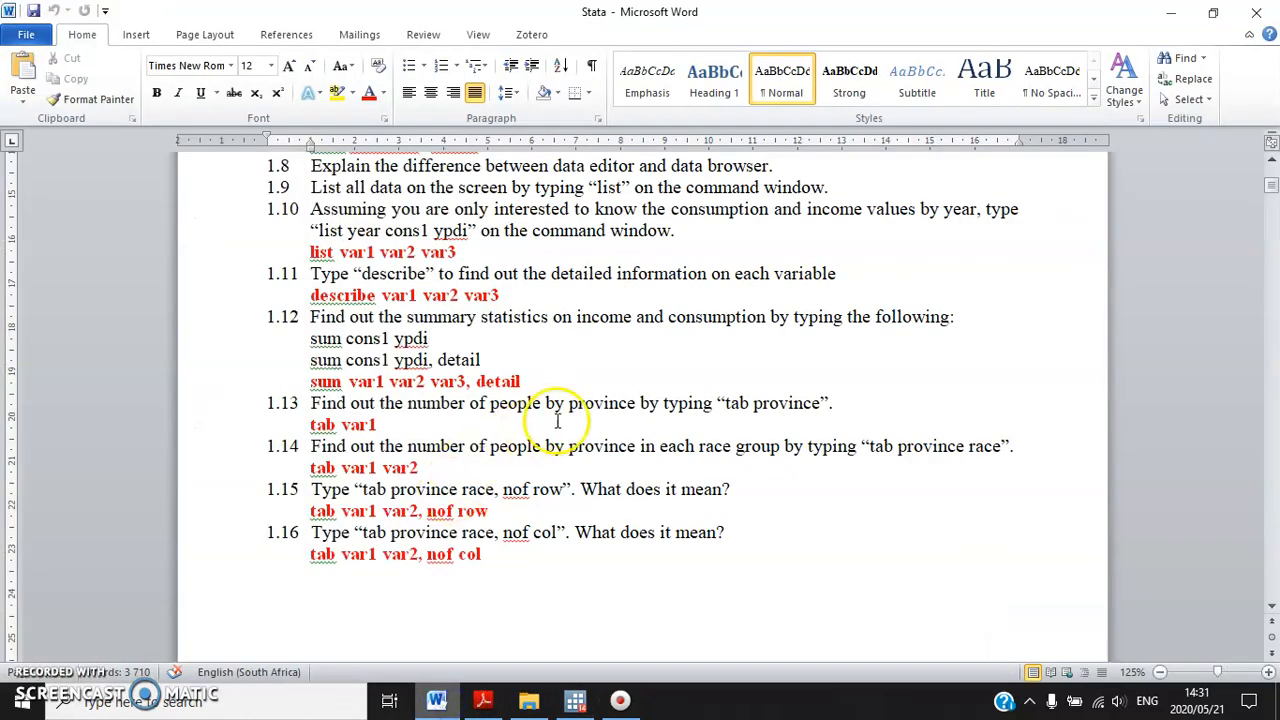
double_click(458, 360)
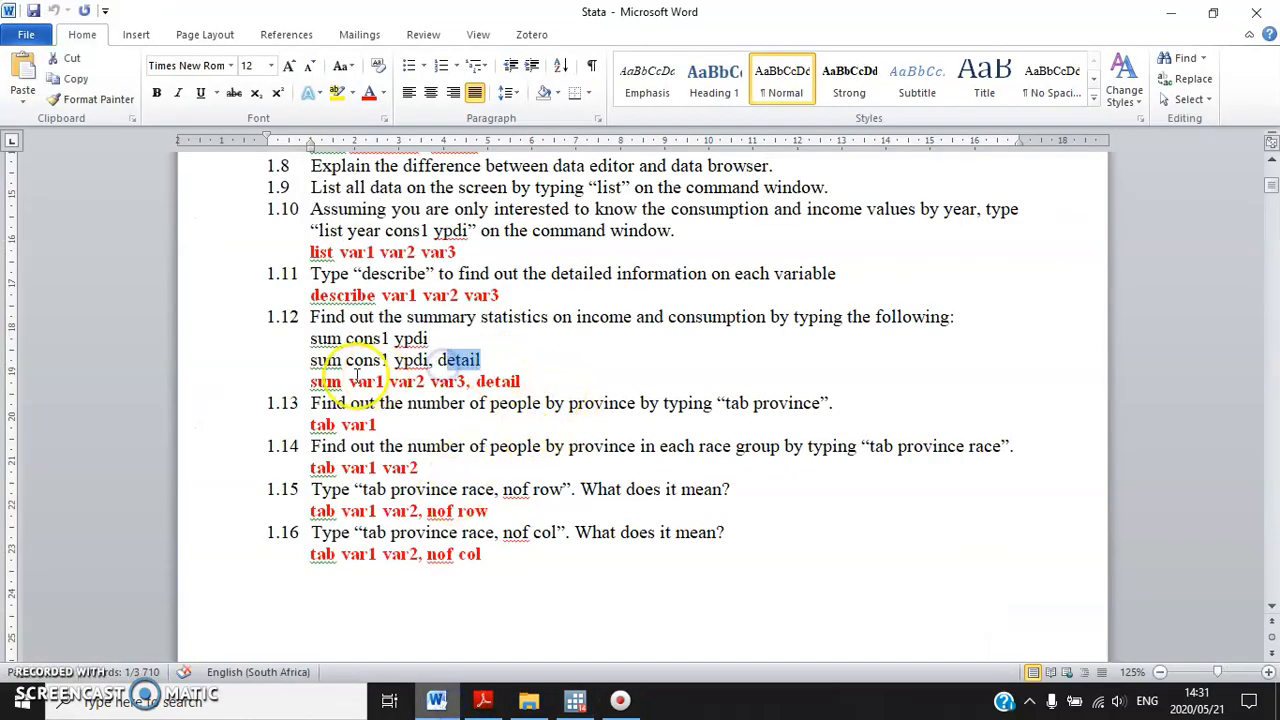
click(405, 359)
mouse_move(435, 360)
mouse_down()
mouse_move(465, 360)
mouse_move(422, 360)
mouse_up()
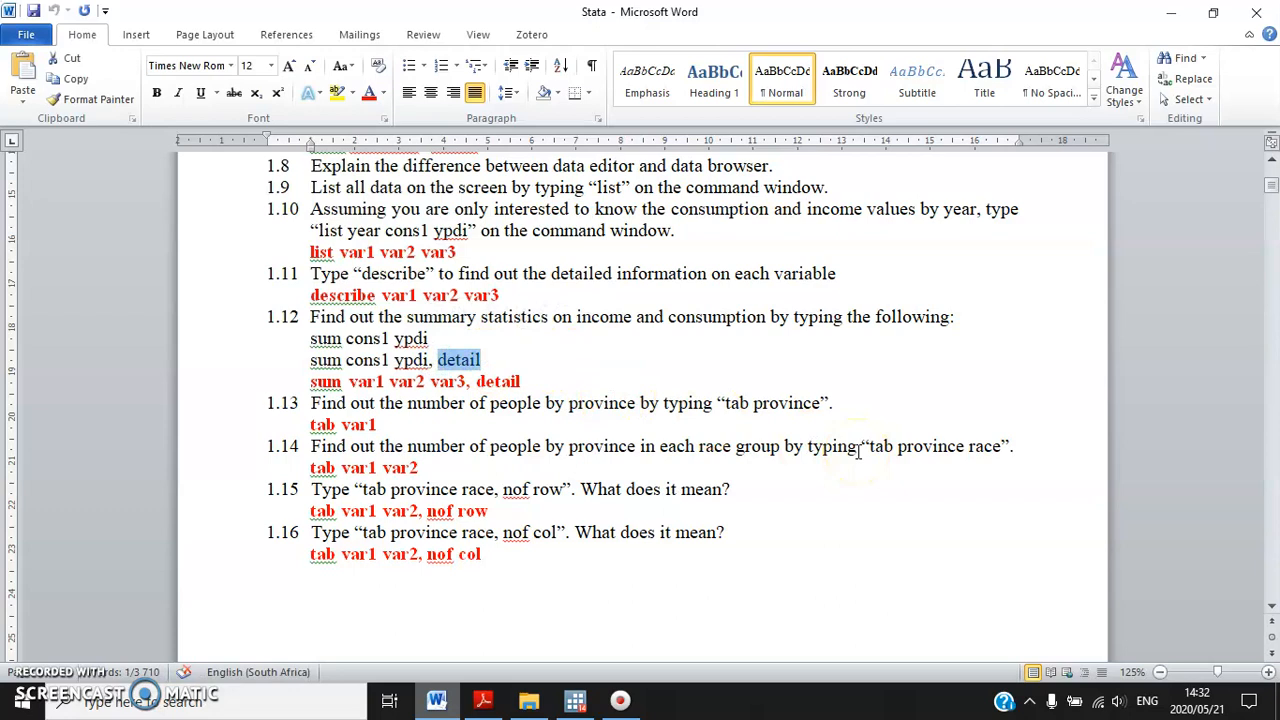
Switch to Stata and run "sum cons1 ypdi, detail" to get detailed summary statistics for both variables
click(575, 700)
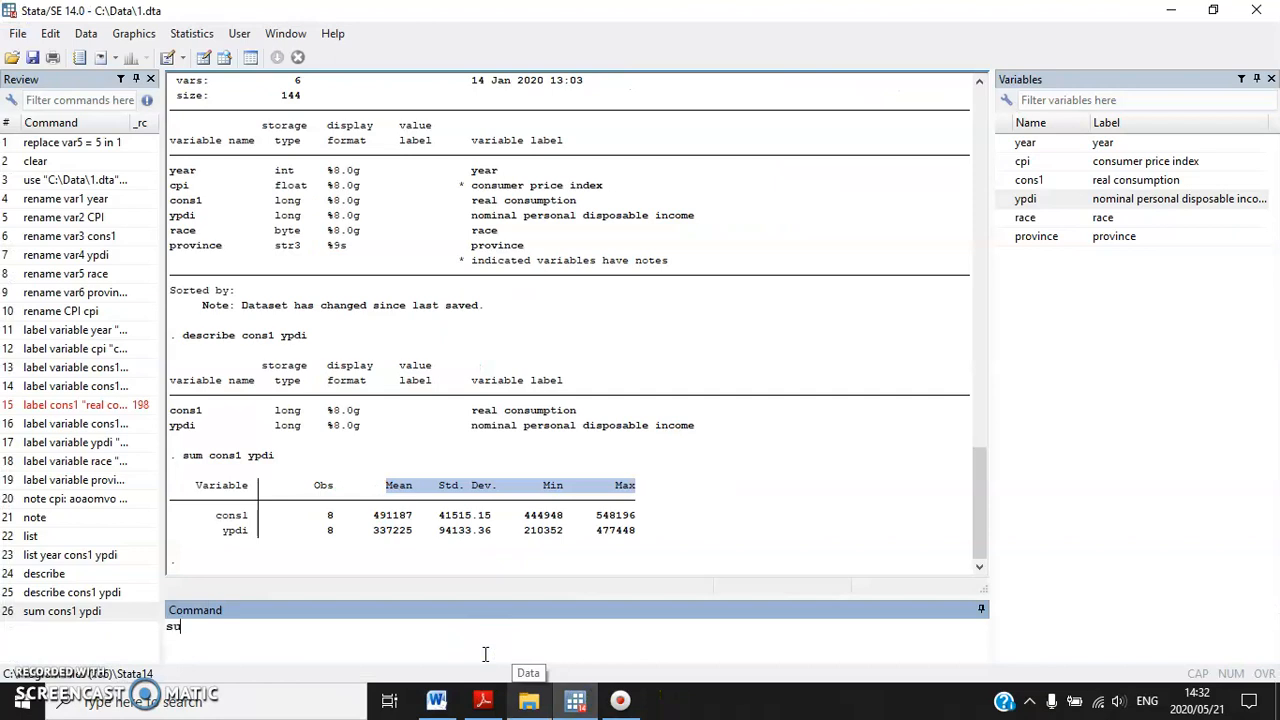
click(1029, 180)
click(1026, 199)
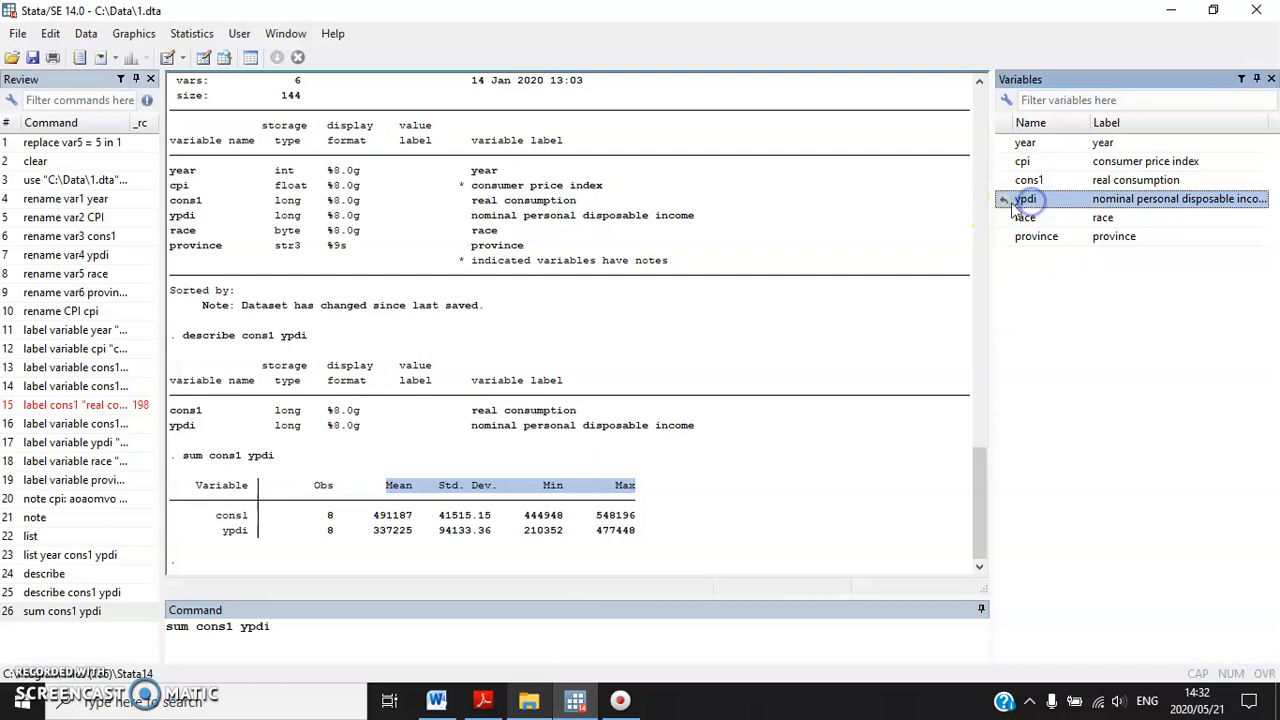
click(328, 641)
text(,)
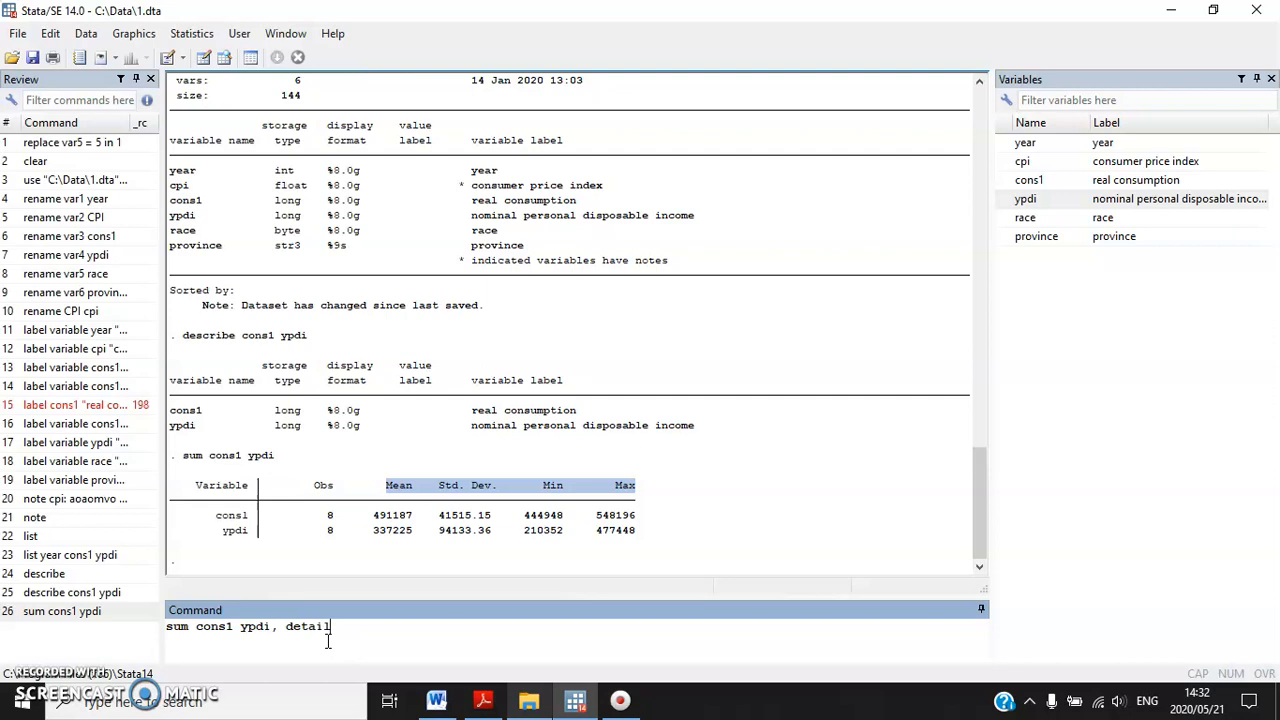
text(detail)
key(Return)
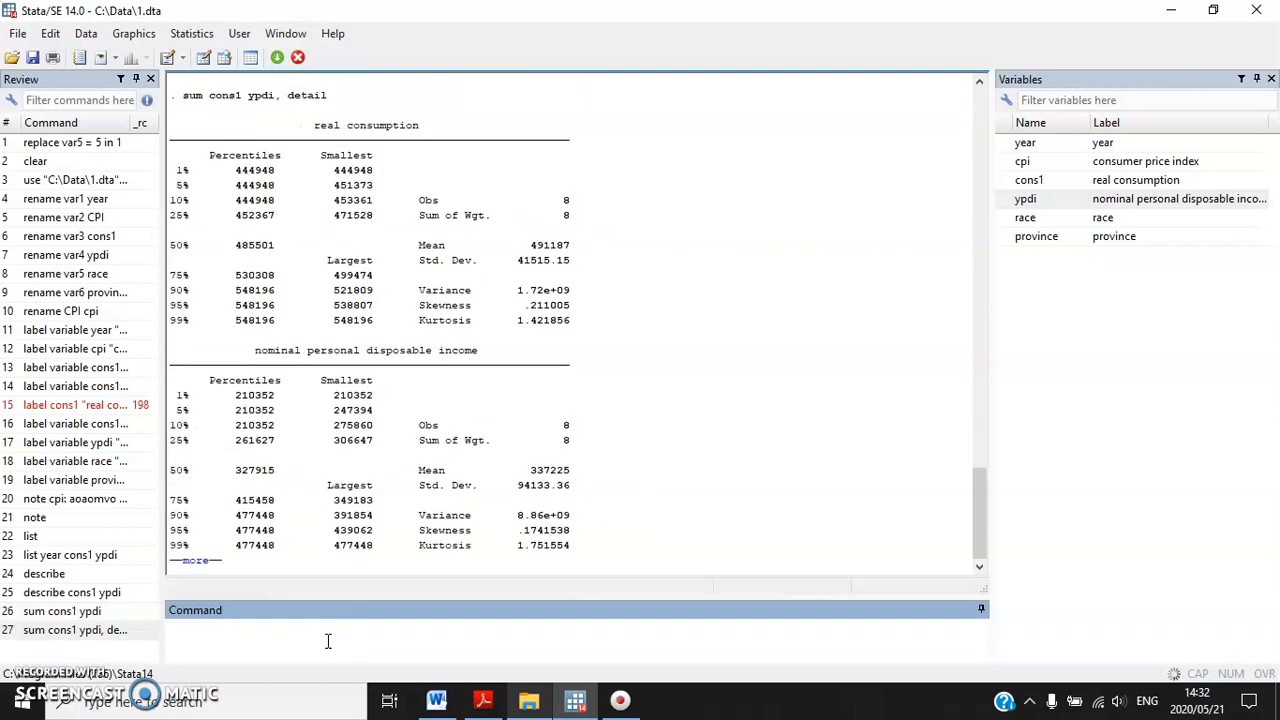
Examine the percentiles, smallest values, variance and kurtosis of real consumption in the detailed summary output
scroll(420, 475, up, 2)
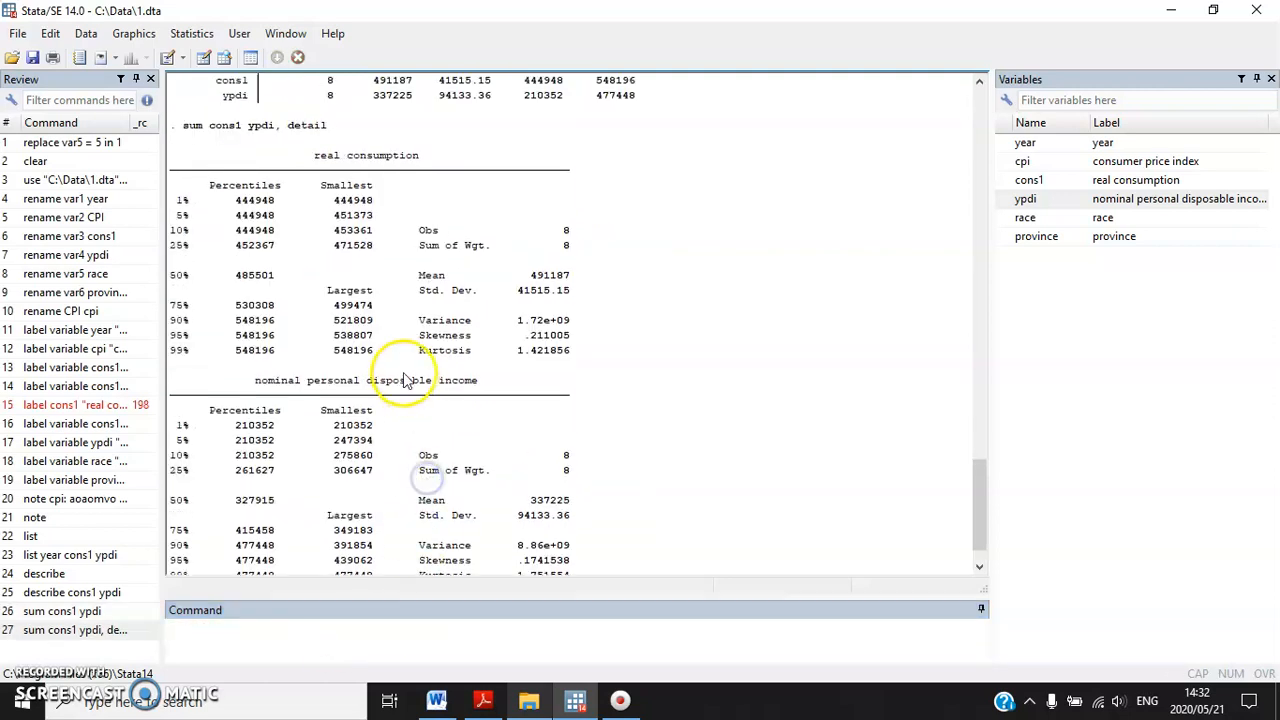
drag(171, 275, 280, 275)
drag(200, 205, 378, 274)
click(531, 352)
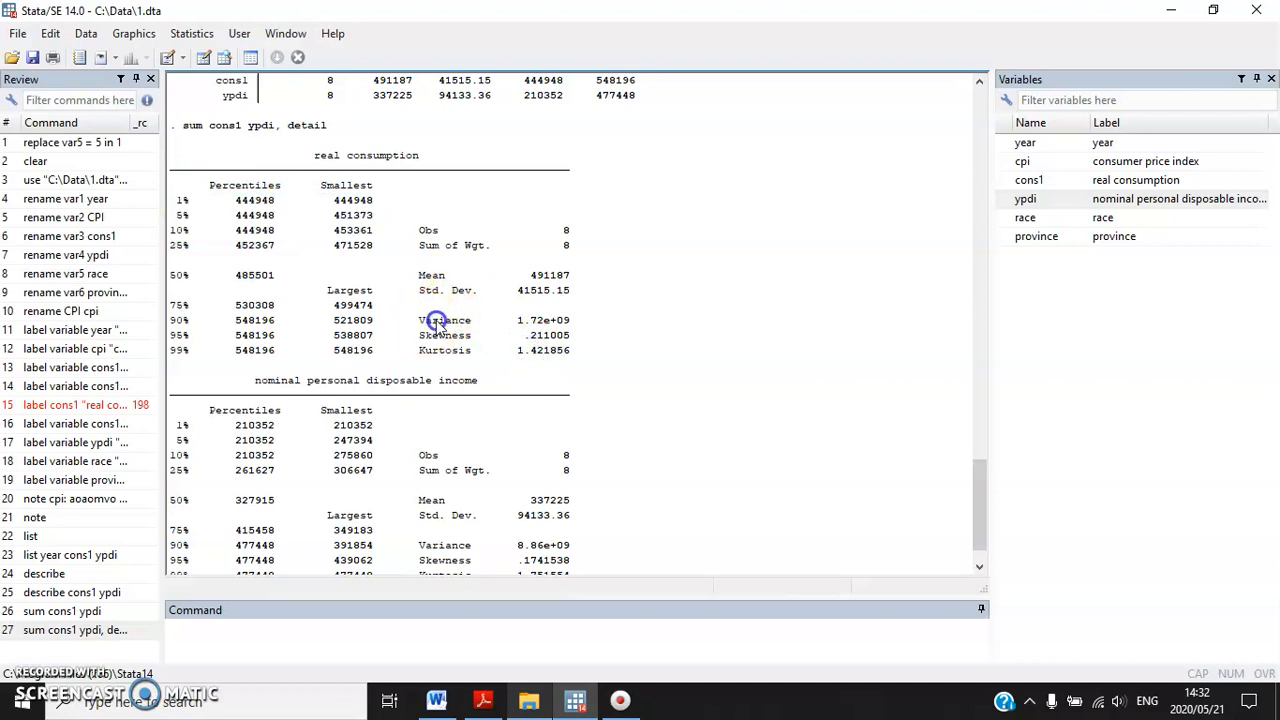
drag(420, 320, 563, 322)
scroll(514, 271, up, 3)
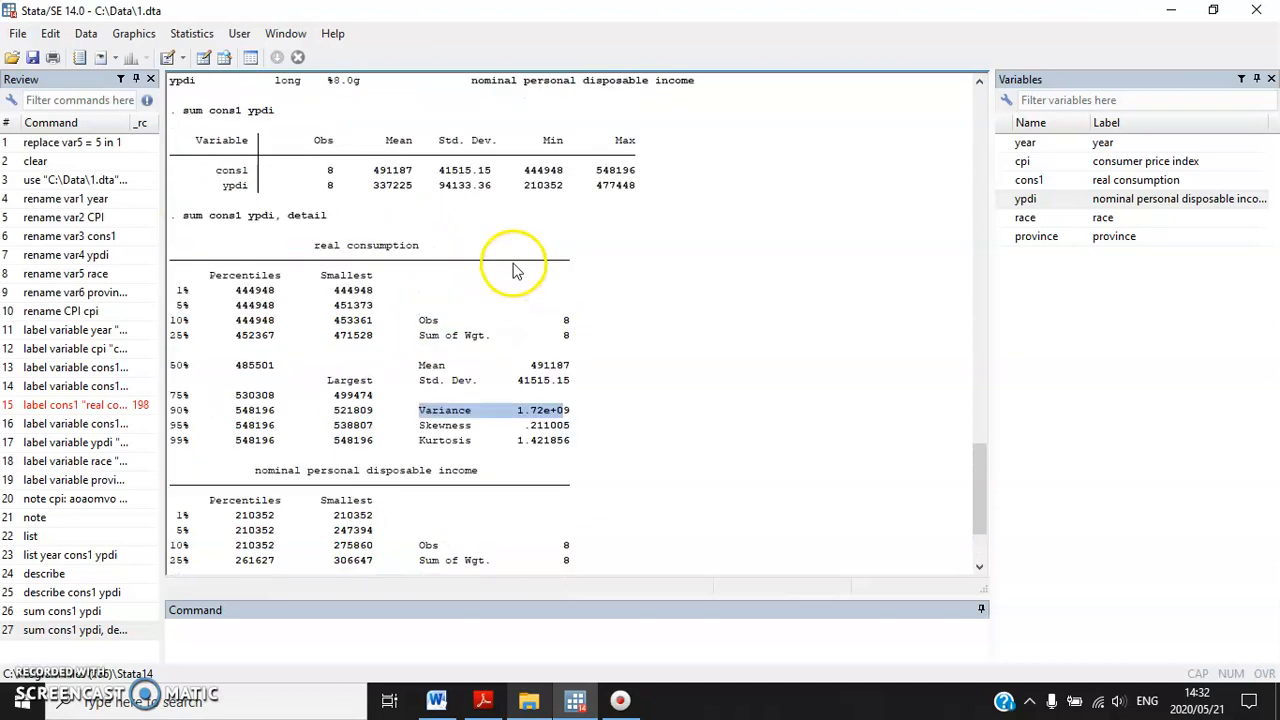
scroll(491, 343, down, 4)
mouse_move(421, 290)
mouse_down()
mouse_move(486, 292)
mouse_move(430, 313)
mouse_move(557, 306)
mouse_move(406, 306)
mouse_move(425, 313)
mouse_up()
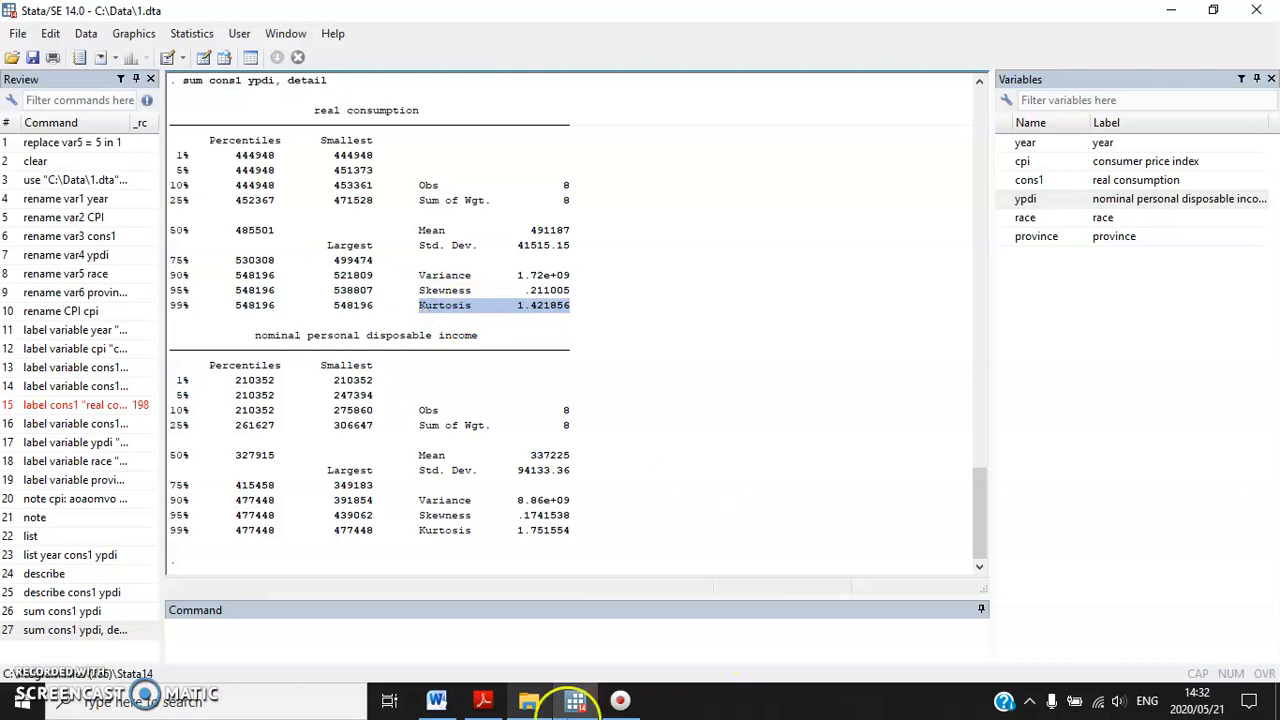
Switch to Word and review the tab command for counting people by province in exercise 1.13
click(437, 700)
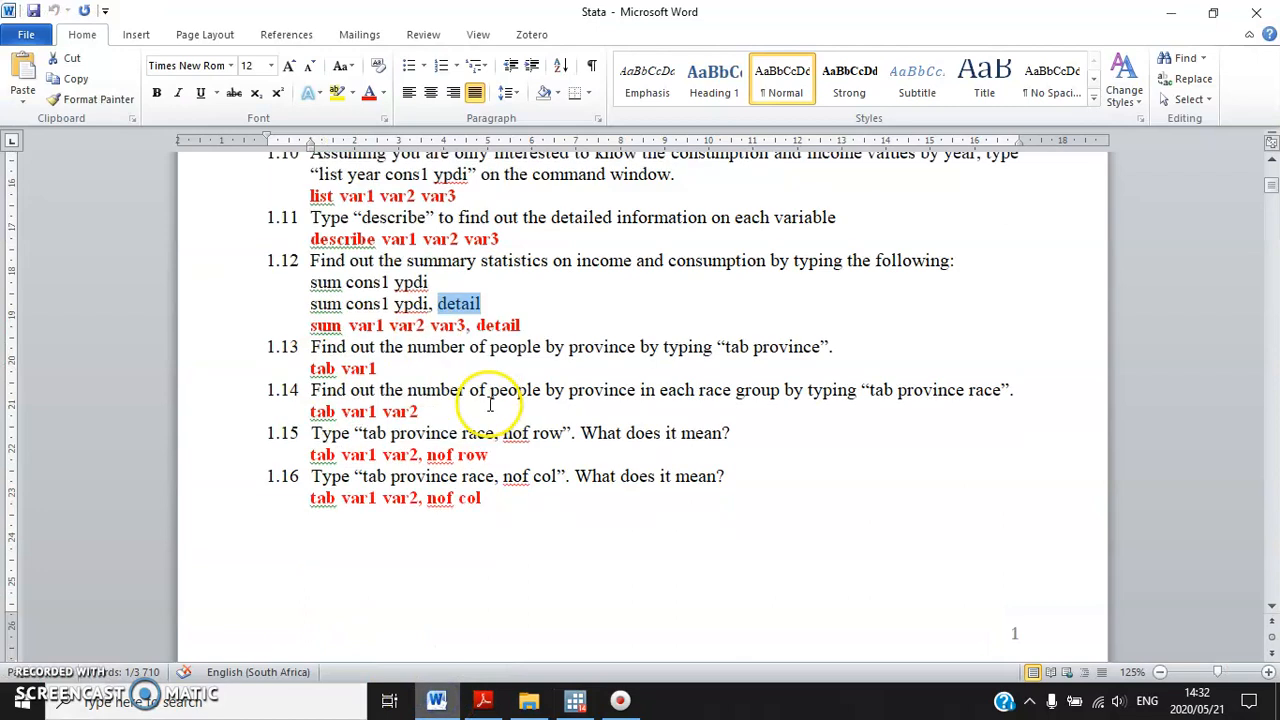
scroll(383, 365, down, 1)
drag(383, 366, 310, 368)
click(400, 369)
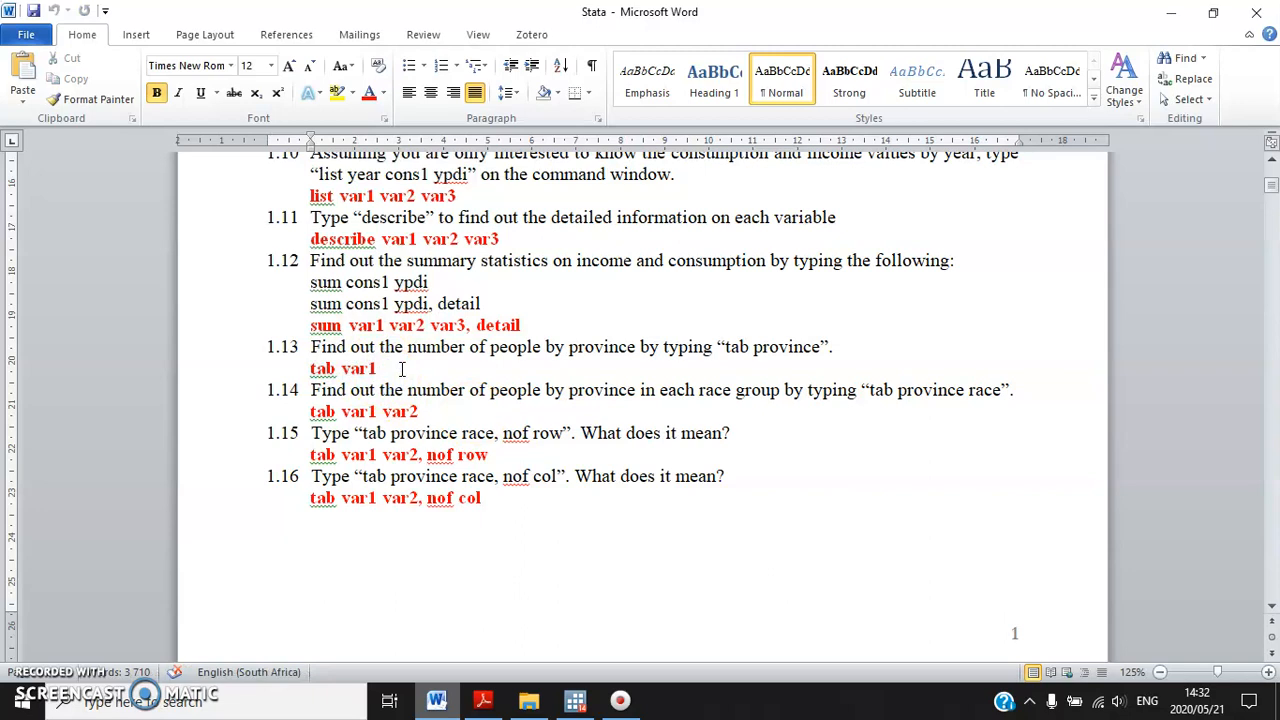
click(988, 365)
click(851, 363)
Switch to Stata and run "tab province" to tabulate the number of people by province
click(575, 700)
click(423, 644)
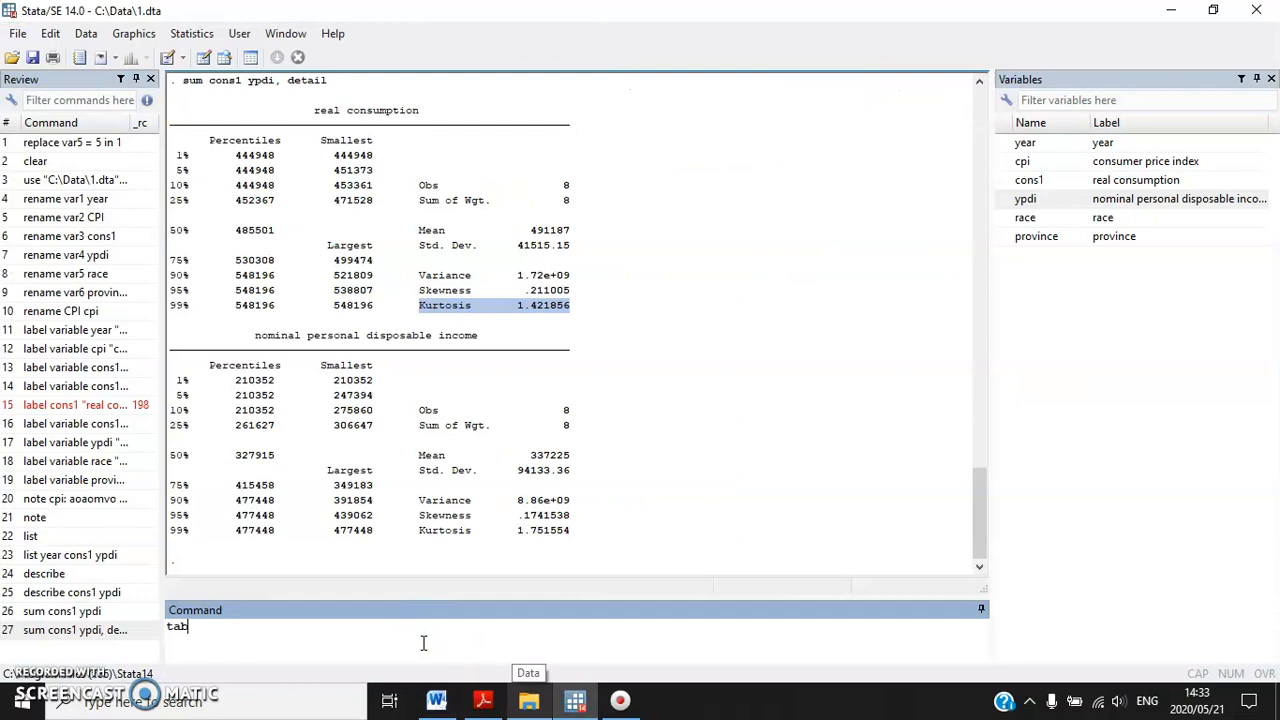
text(tab province)
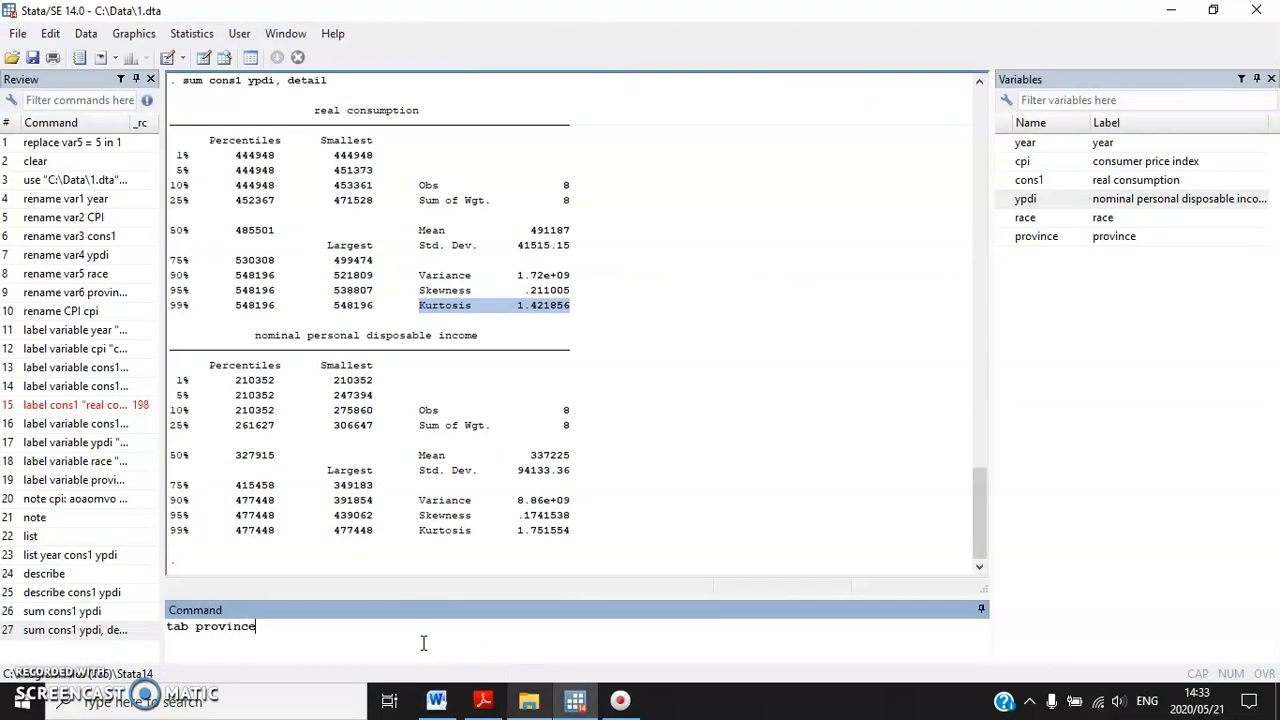
key(Return)
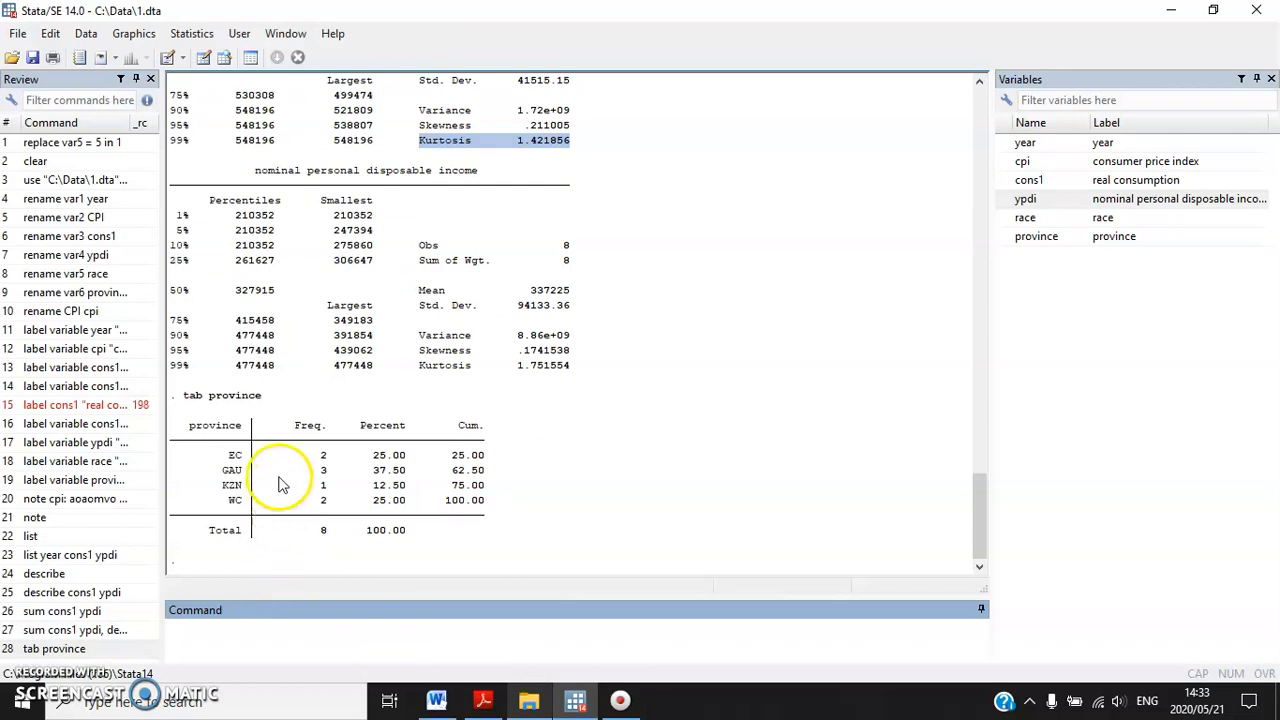
Examine the frequency and percent columns of the province table, especially the rows for EC and GAU
drag(322, 445, 325, 503)
click(324, 500)
double_click(326, 470)
double_click(324, 457)
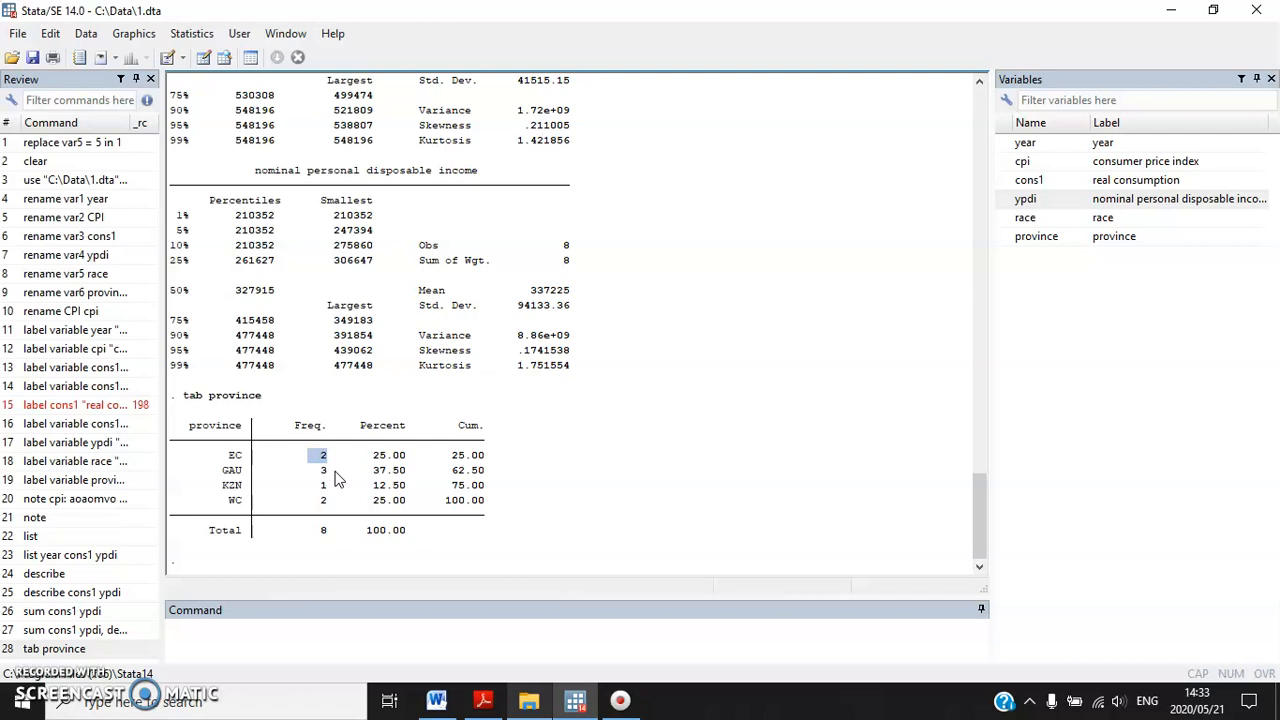
click(390, 495)
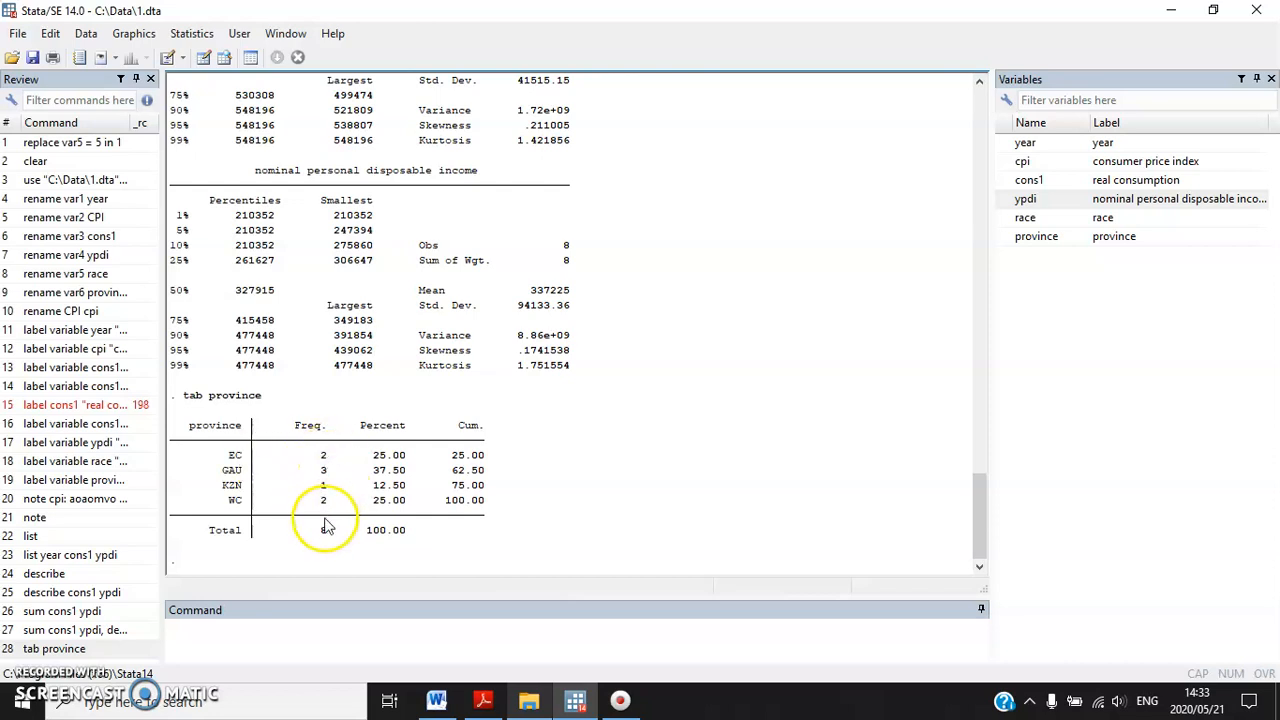
click(334, 459)
drag(372, 457, 408, 458)
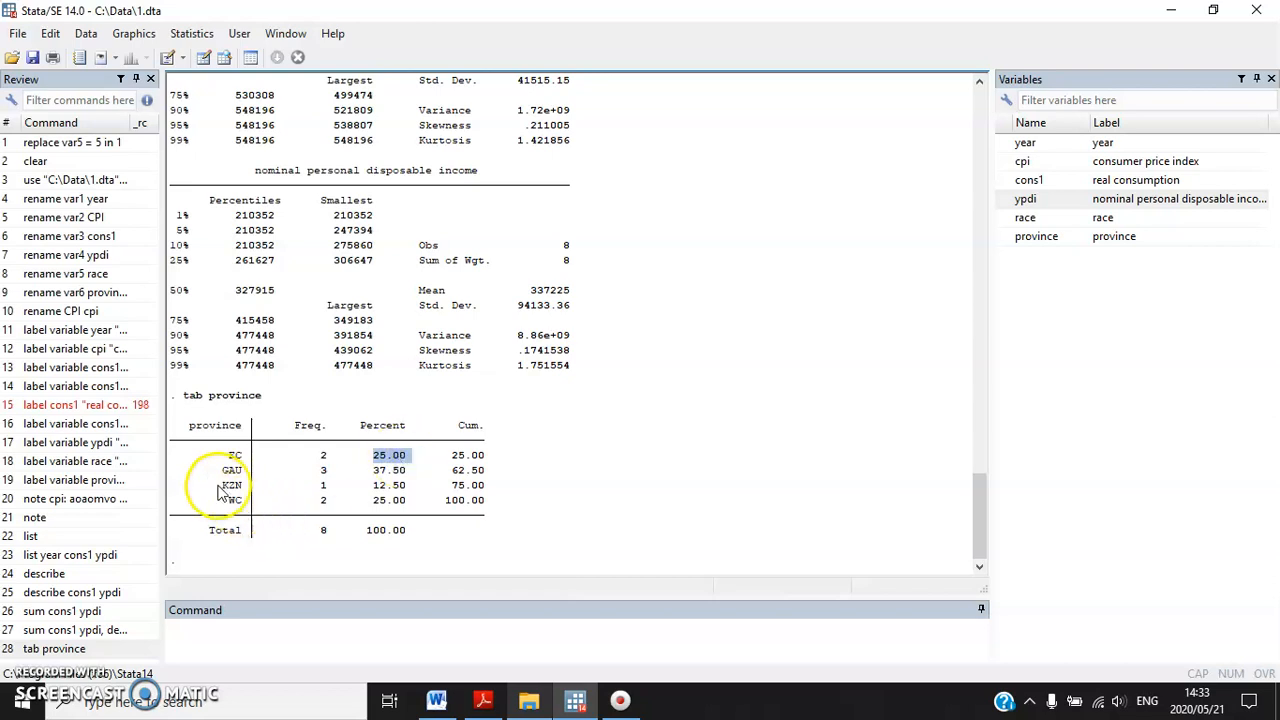
drag(232, 472, 508, 475)
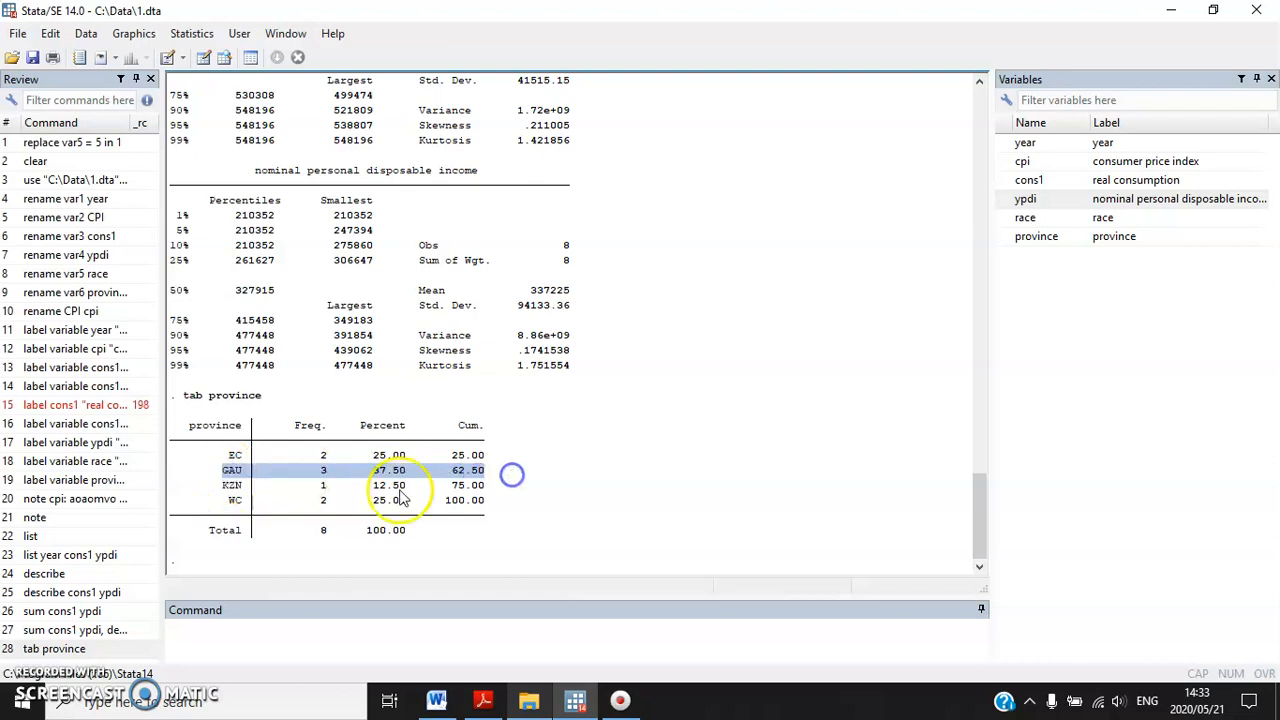
click(346, 483)
drag(376, 478, 404, 476)
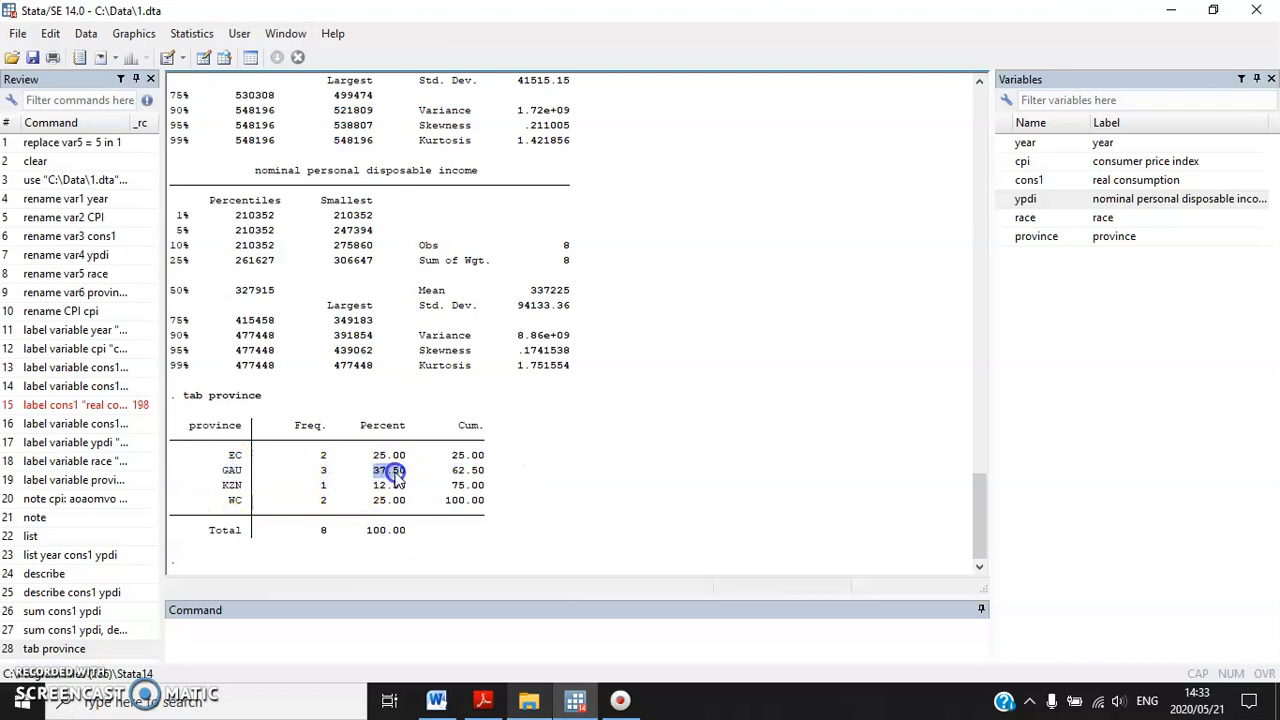
Switch to Word and review the two-variable tab syntax and the "tab province race" command in exercise 1.14
click(436, 700)
click(408, 440)
drag(440, 412, 309, 412)
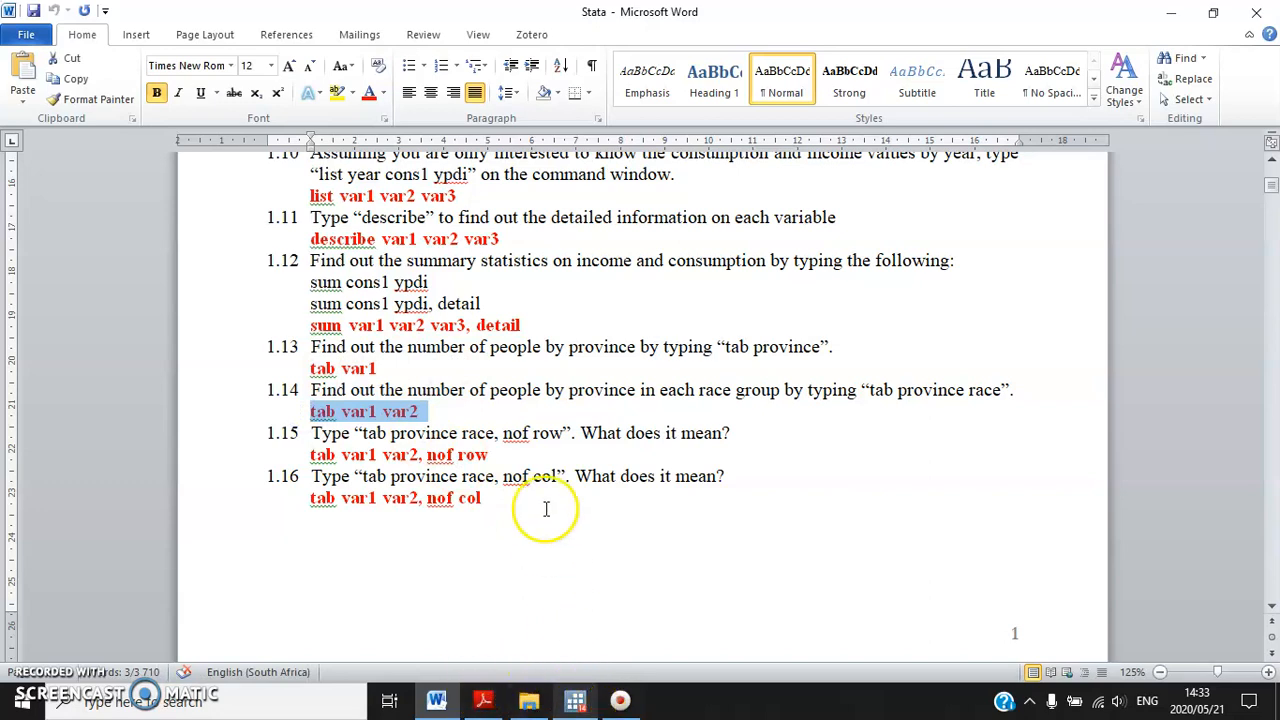
click(814, 394)
drag(867, 392, 1000, 394)
Switch to Stata, run "tab province race" to cross-tabulate province by race group, and highlight the race category headings
click(575, 700)
text(tab)
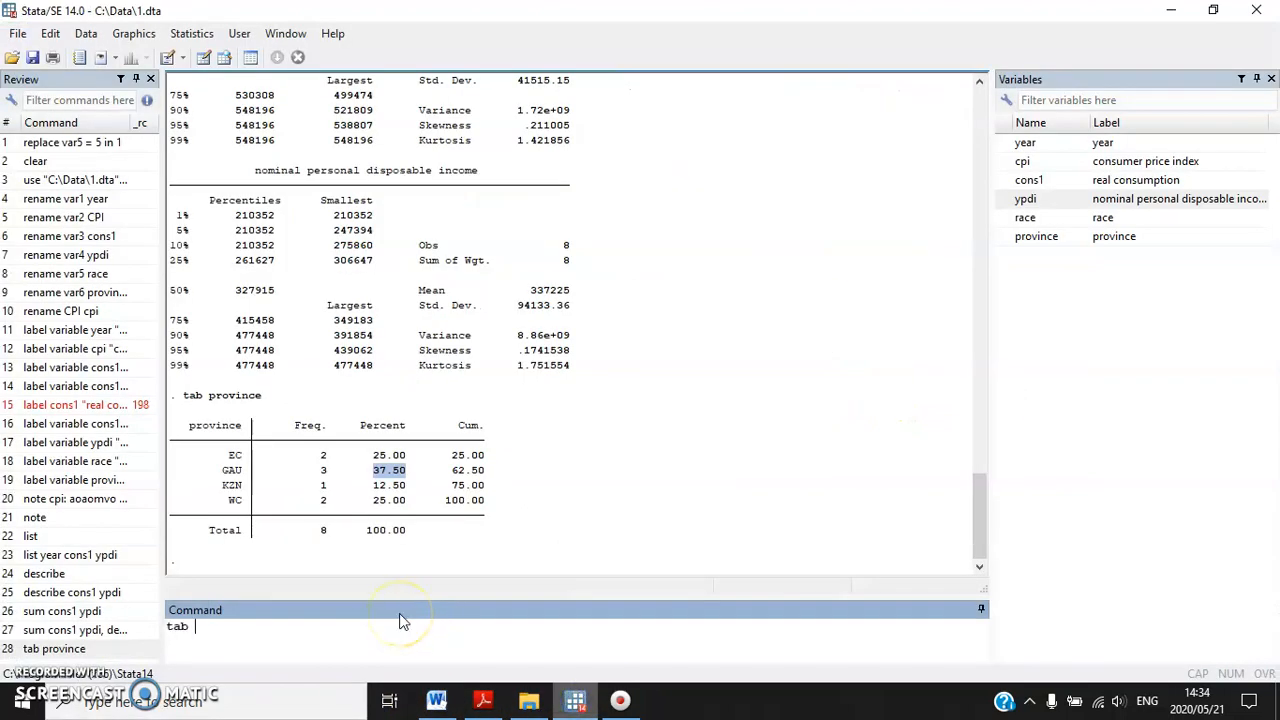
text( province race)
key(Return)
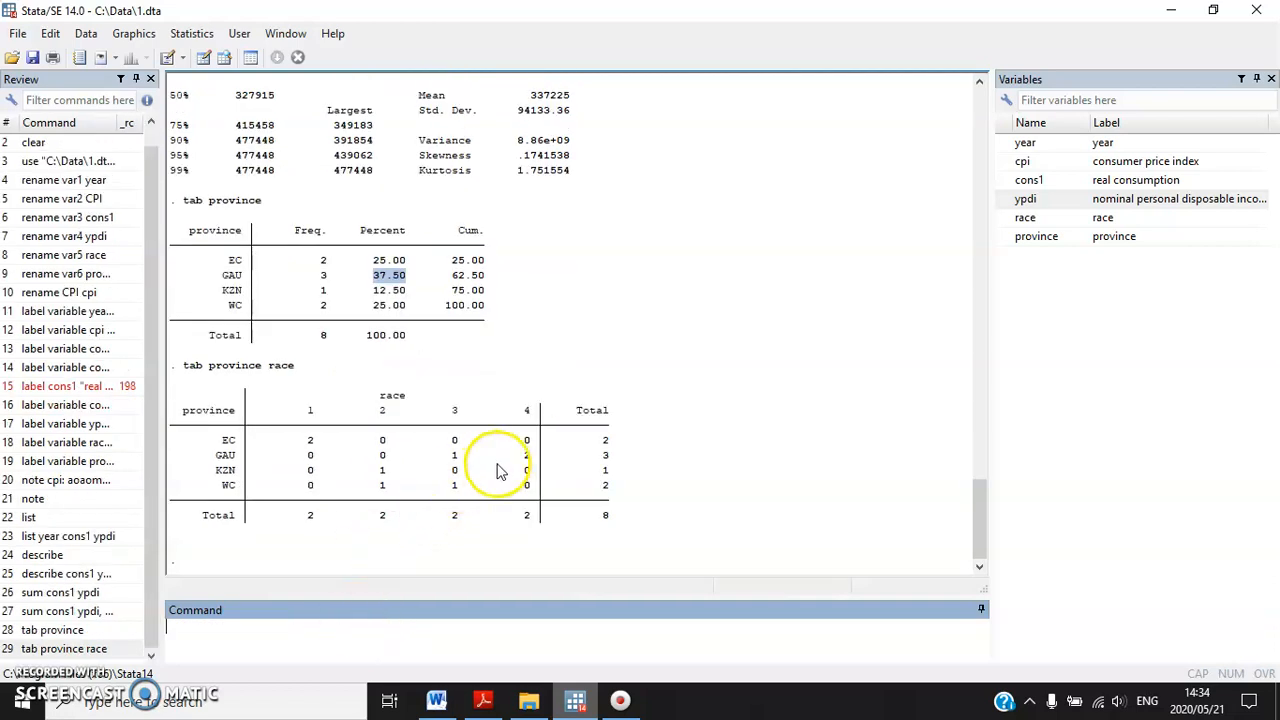
drag(305, 410, 530, 418)
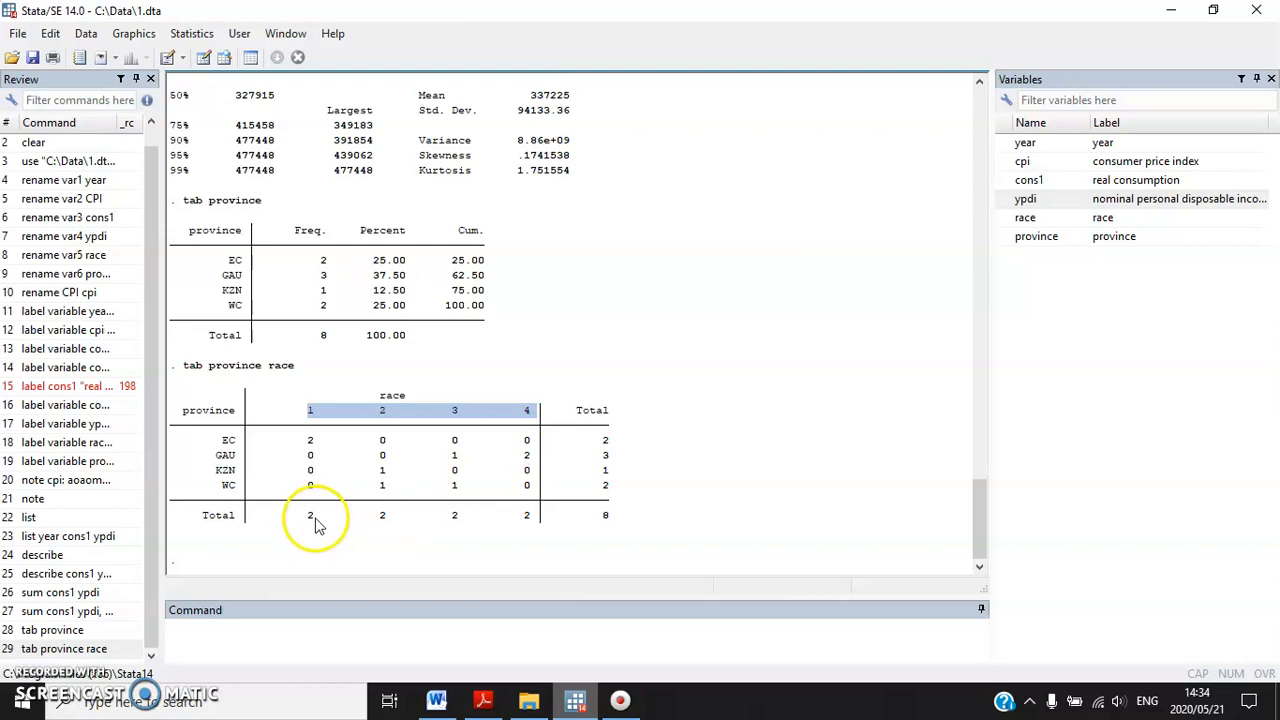
Examine the province-by-race table, focusing on the EC row and the race 1 column
click(229, 486)
click(312, 442)
double_click(312, 442)
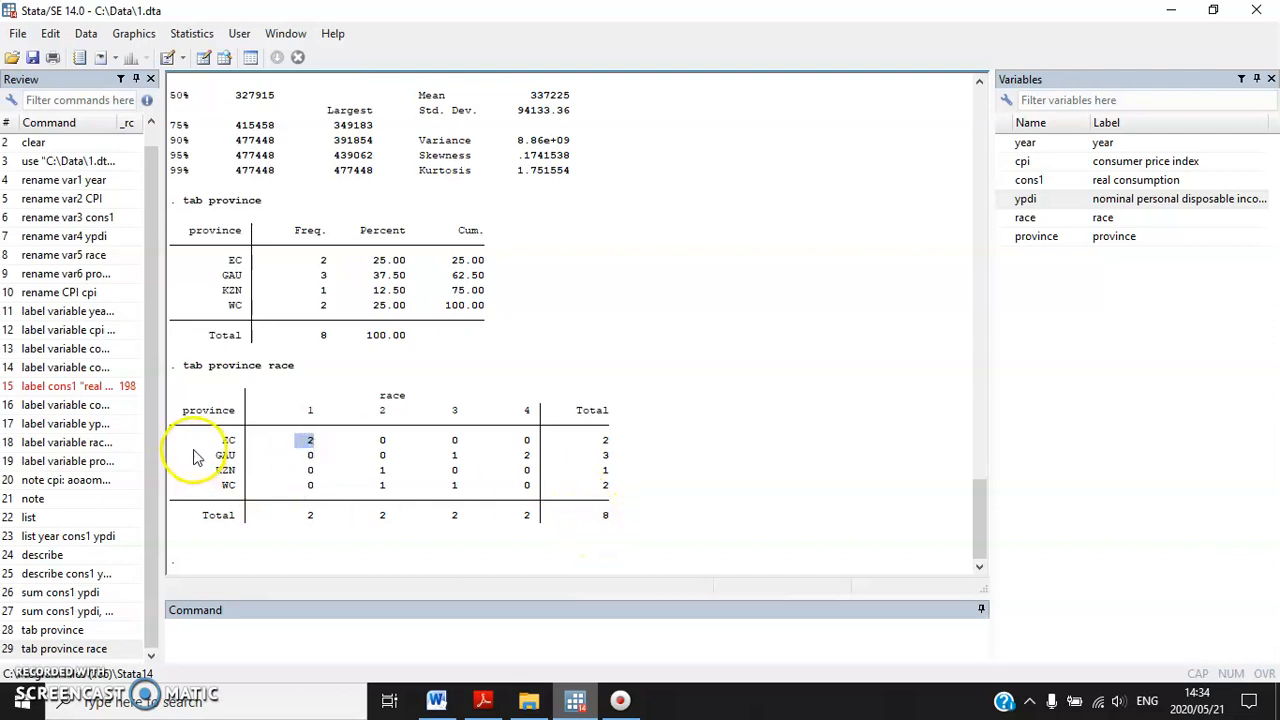
click(226, 443)
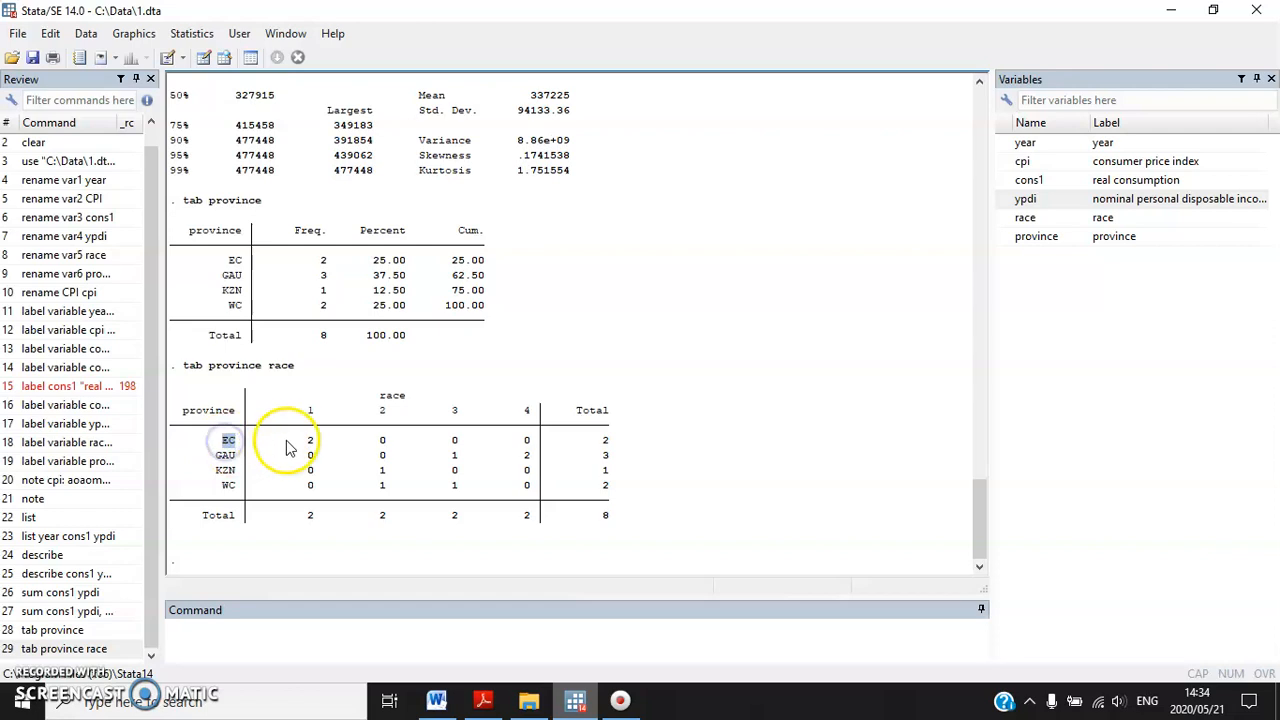
click(308, 412)
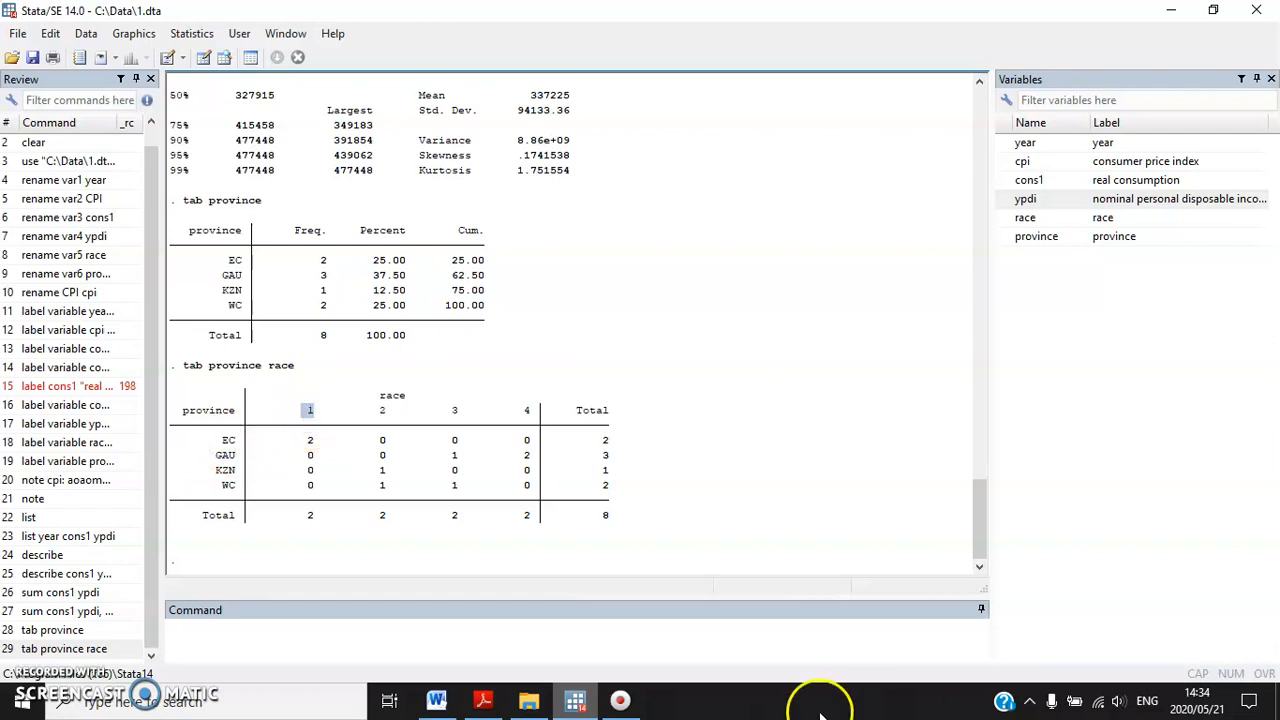
Switch to Word and review the exercise 1.15 syntax "tab var1 var2, nof row", especially the "nof" and "row" options
click(438, 702)
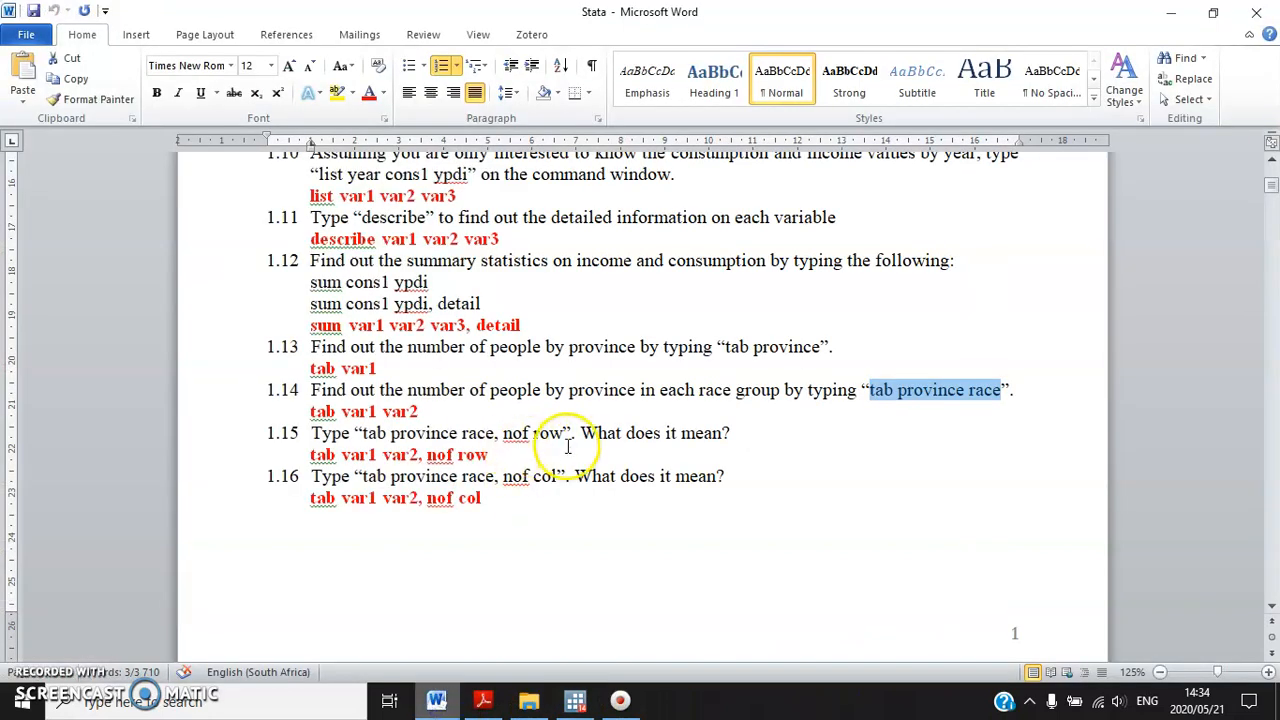
drag(426, 455, 310, 454)
click(486, 488)
click(423, 455)
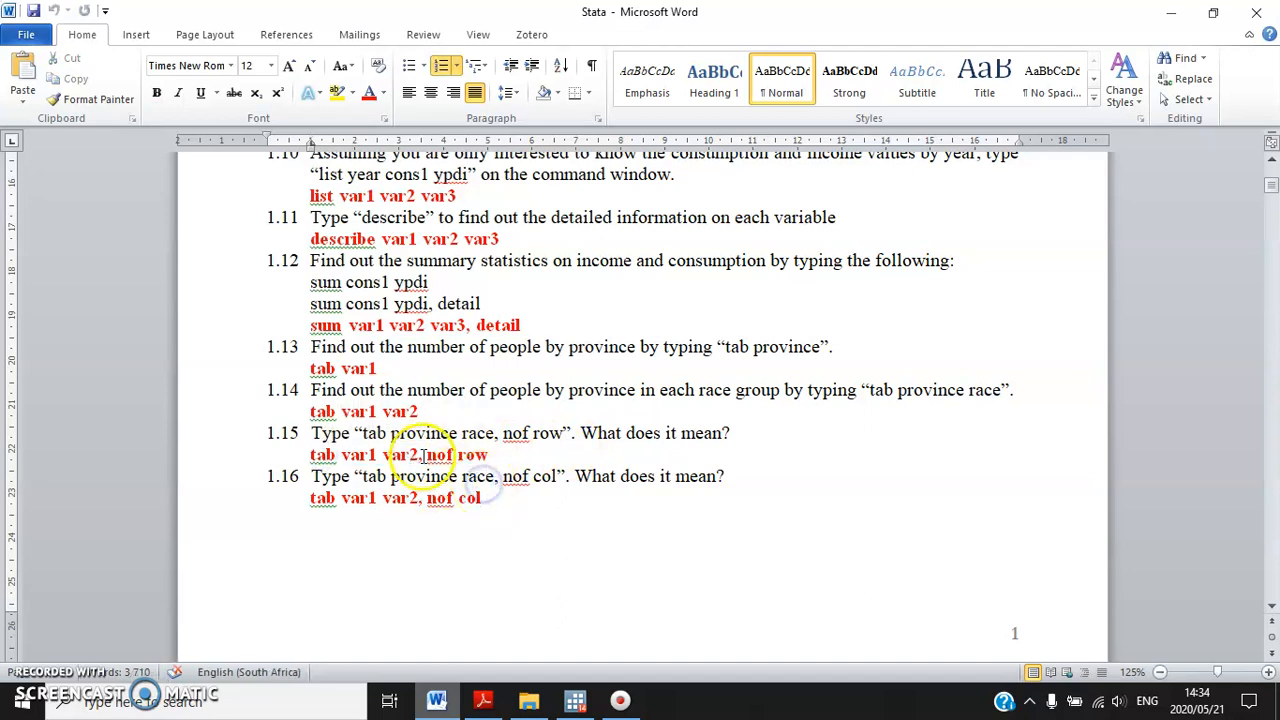
drag(489, 455, 428, 456)
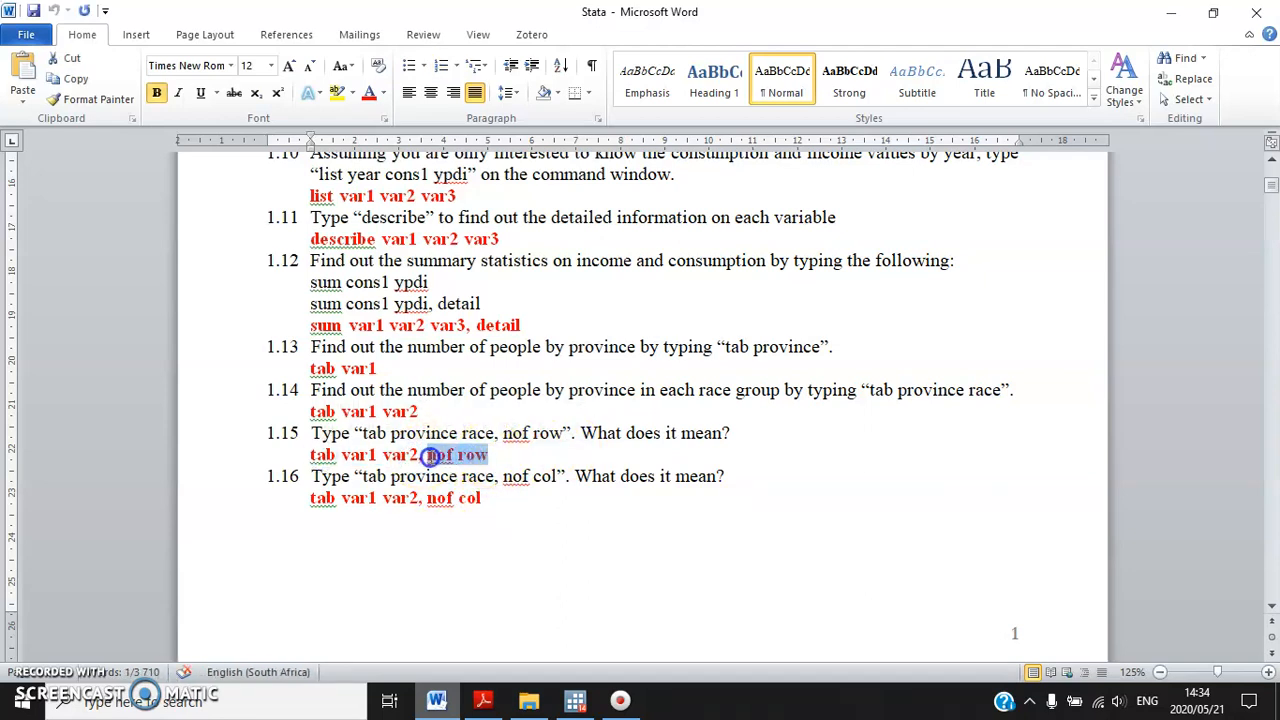
click(500, 500)
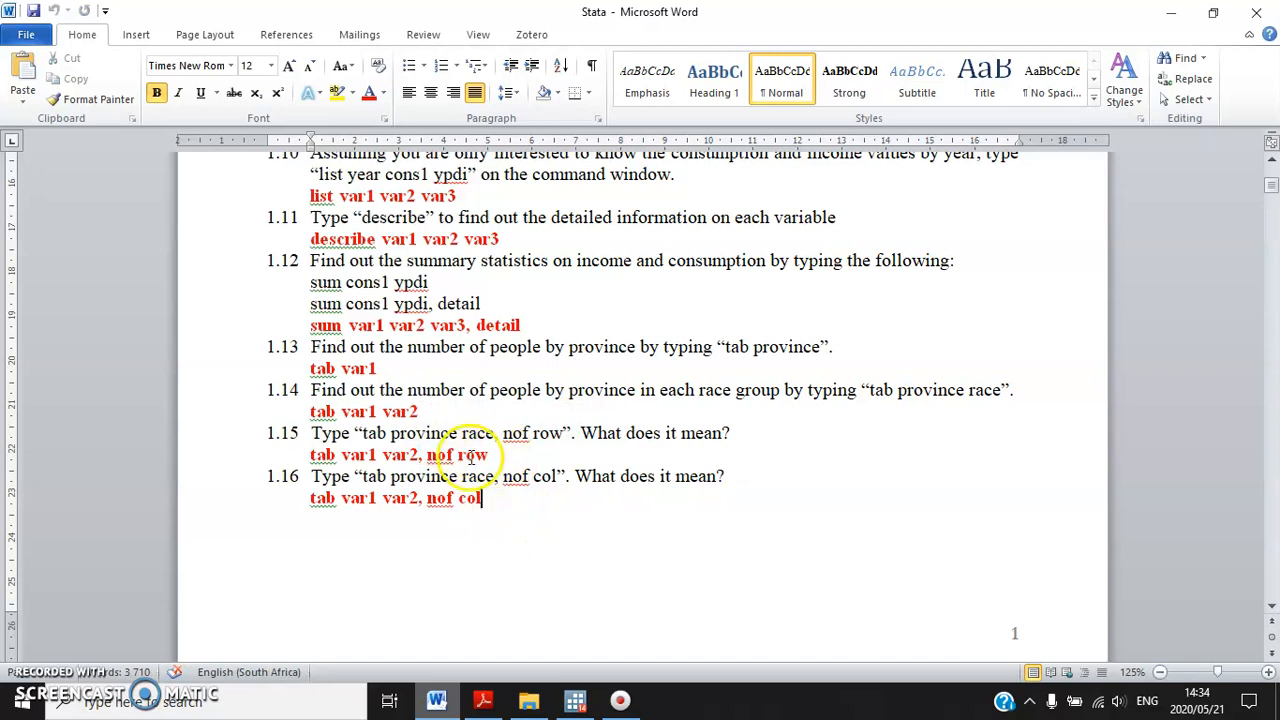
drag(456, 455, 427, 455)
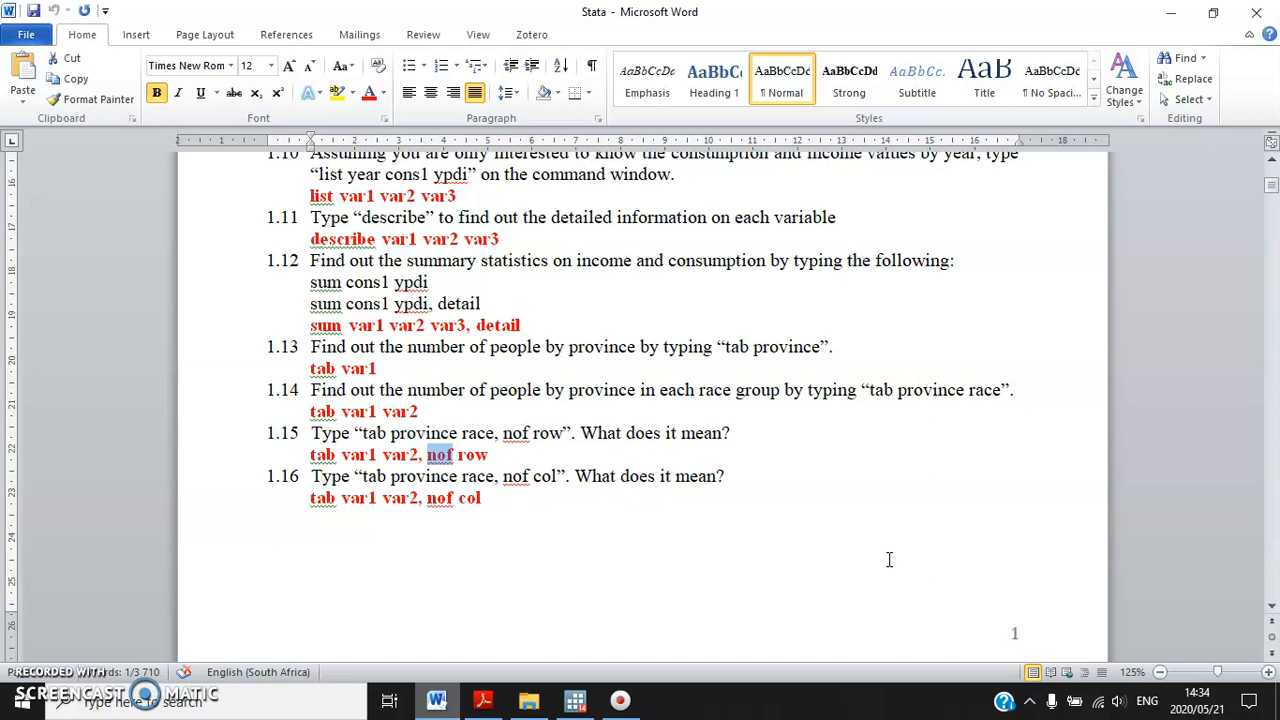
drag(493, 455, 462, 454)
click(514, 460)
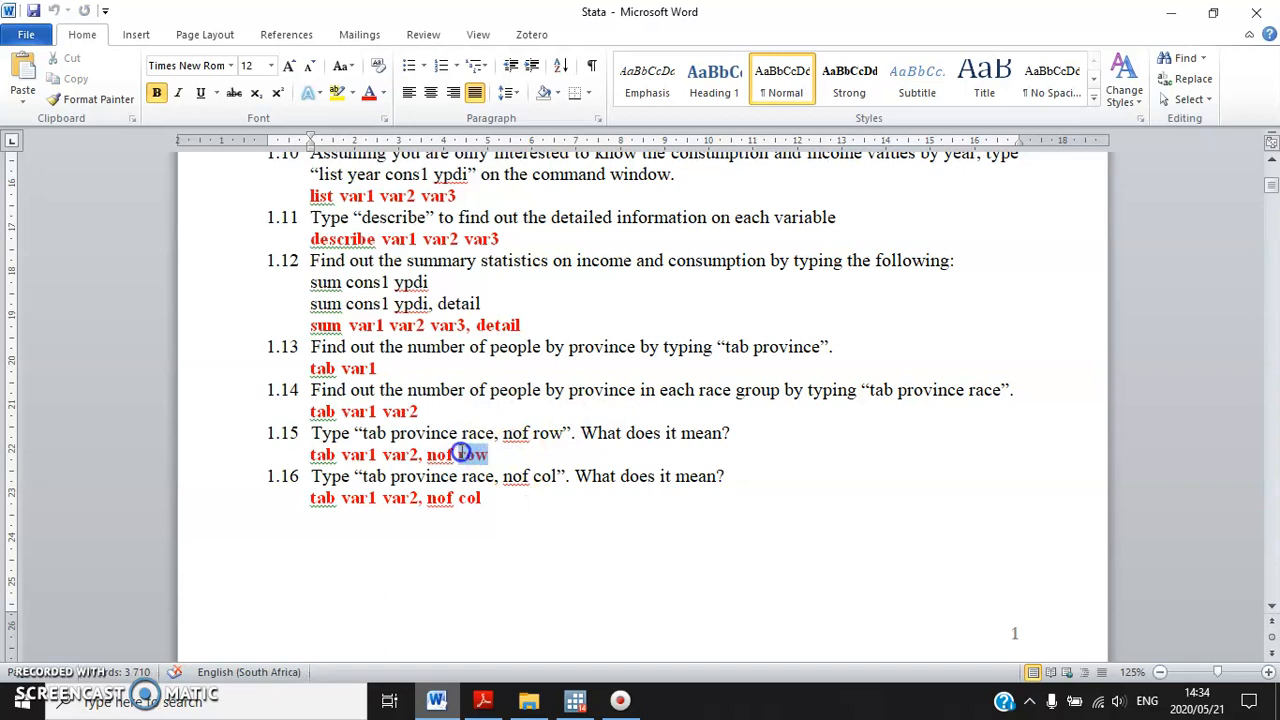
Switch to Stata and run "tab province race, nof row" to show row percentages without frequencies
click(586, 706)
text(tab province ra)
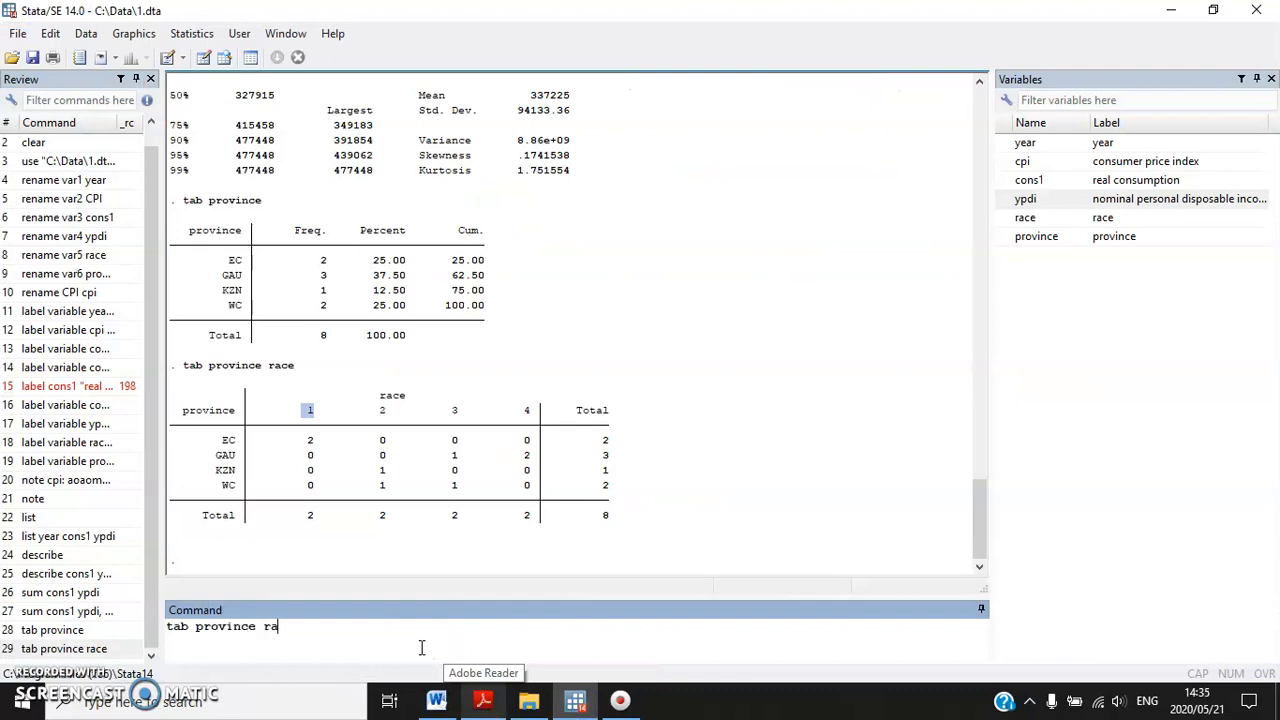
text(ce, nof row)
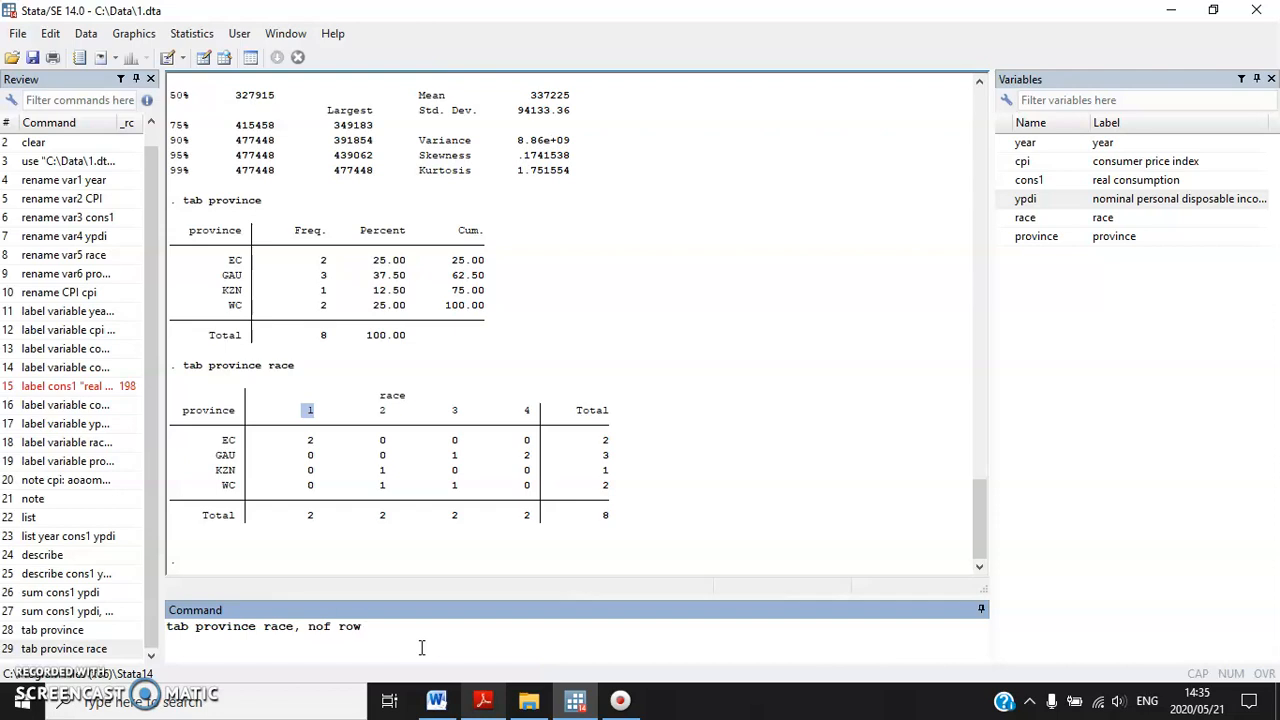
key(Return)
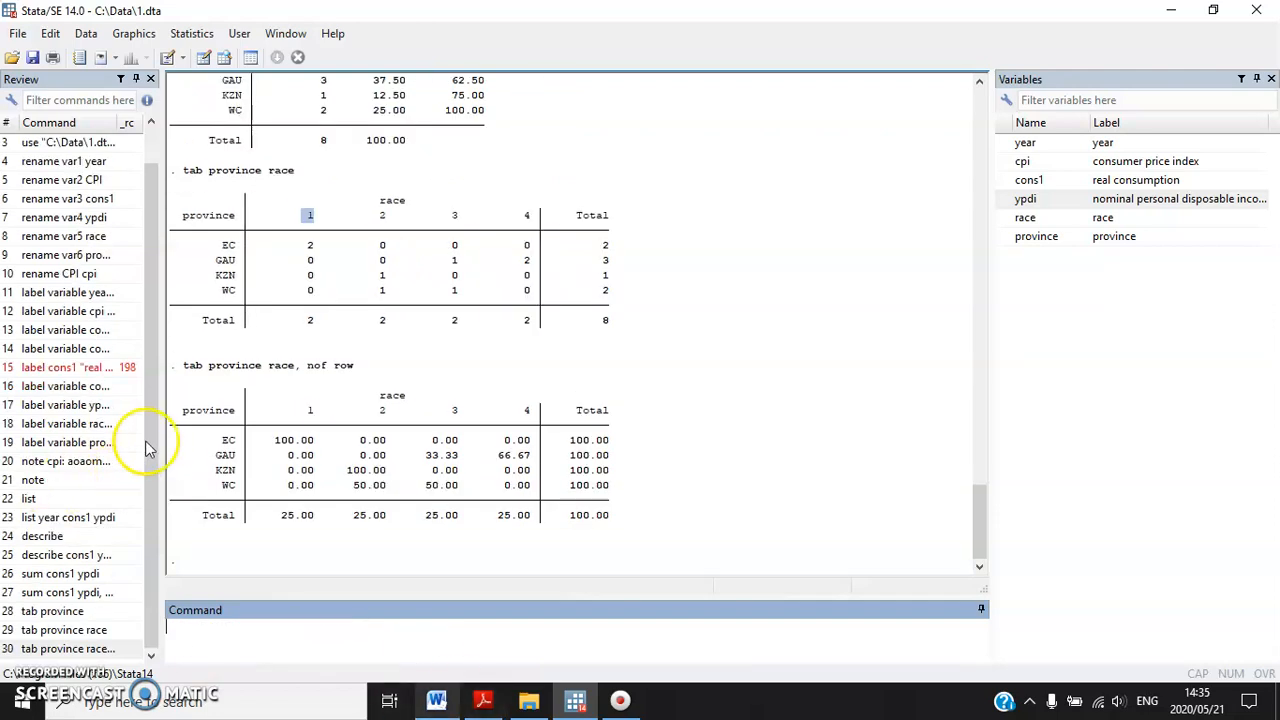
Examine the EC, WC and GAU rows of the row-percentage table and the "nof row" options in the echoed command
mouse_move(178, 439)
mouse_down()
mouse_move(582, 445)
mouse_move(178, 448)
mouse_up()
click(586, 445)
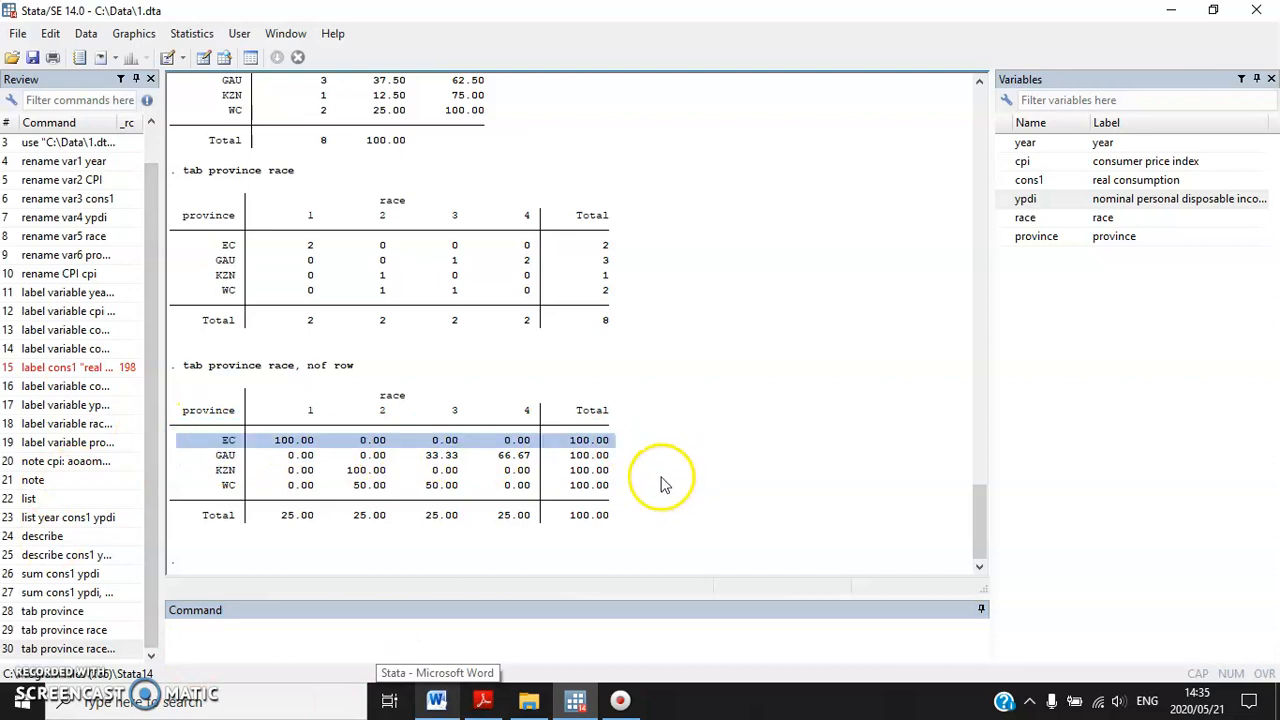
click(576, 487)
drag(575, 487, 646, 486)
click(261, 482)
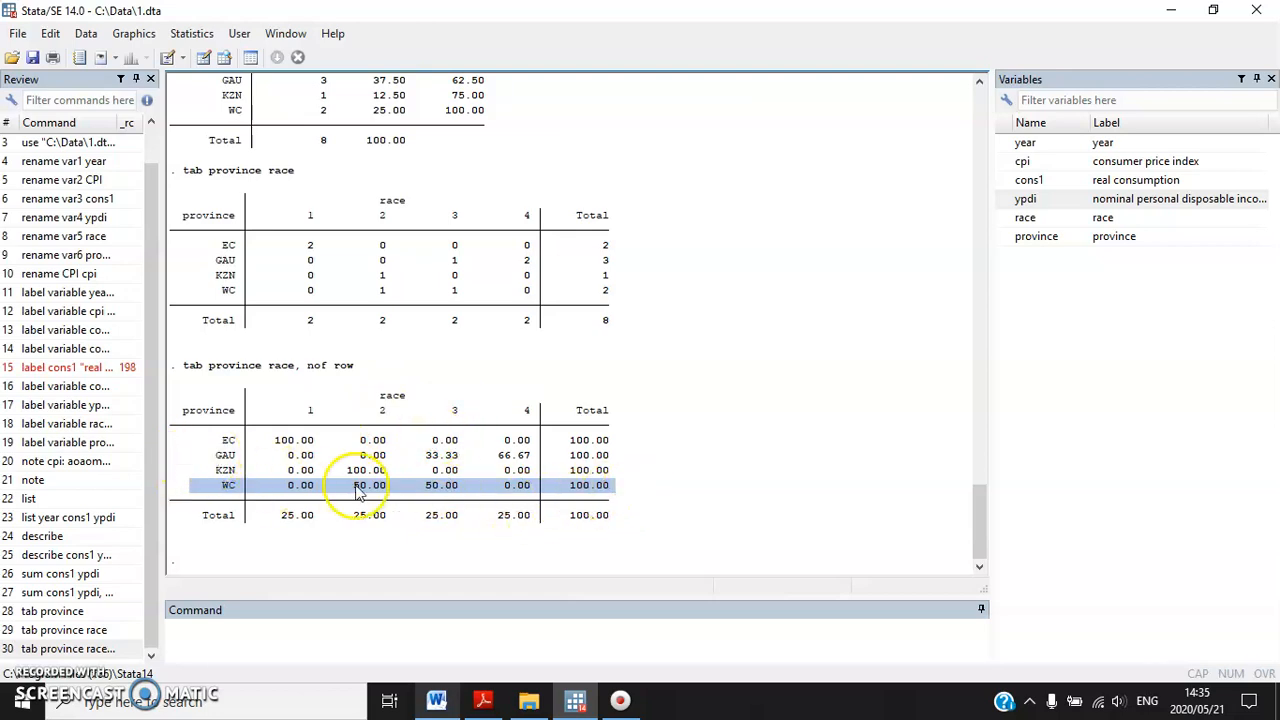
drag(194, 458, 646, 463)
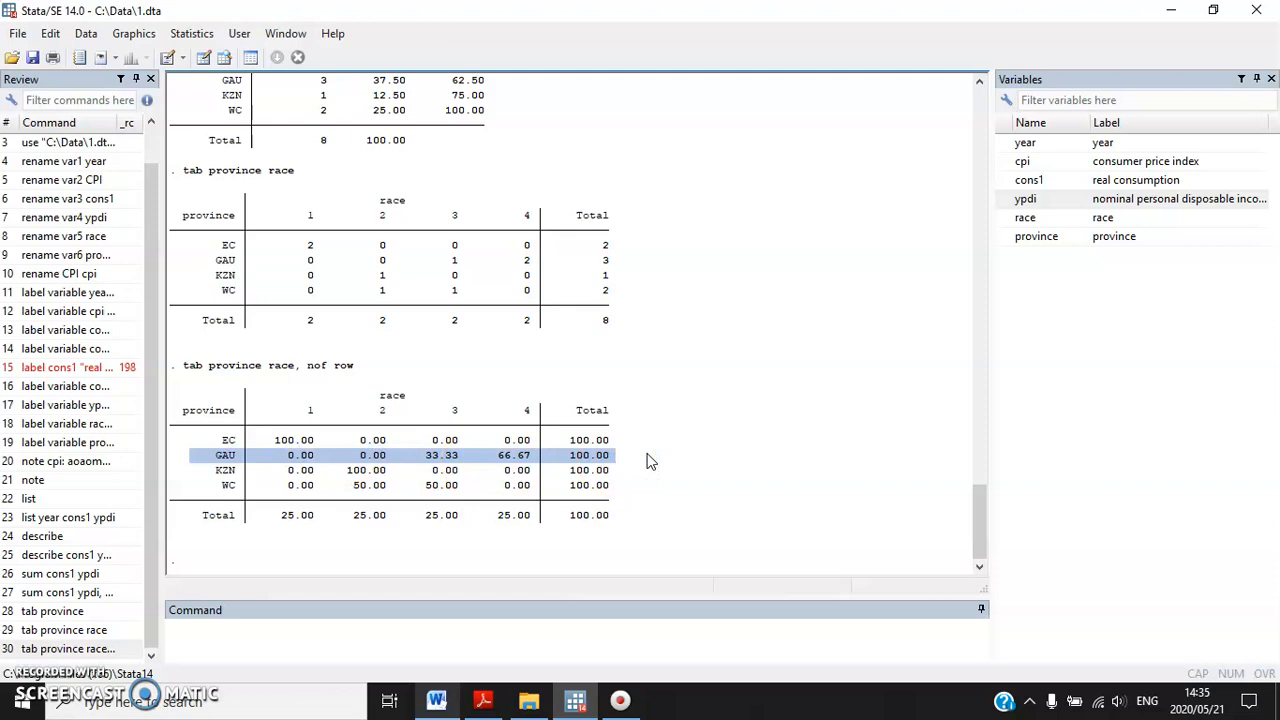
click(443, 466)
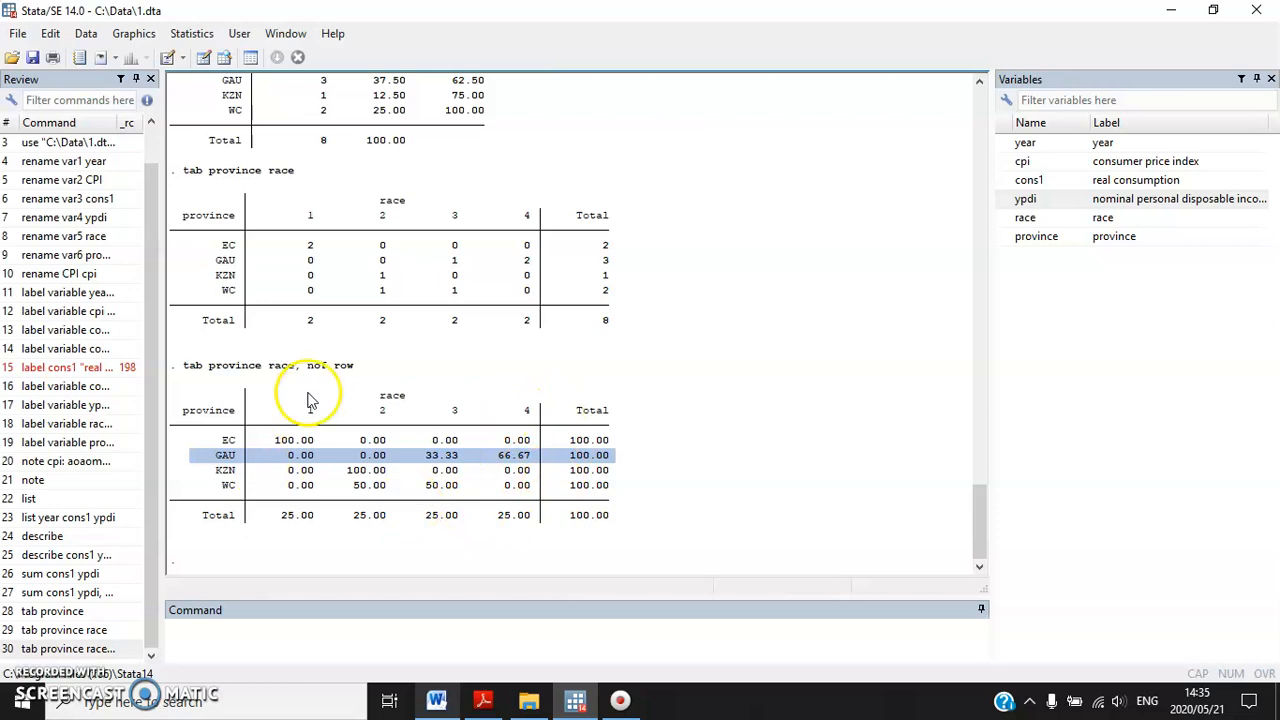
drag(307, 365, 362, 367)
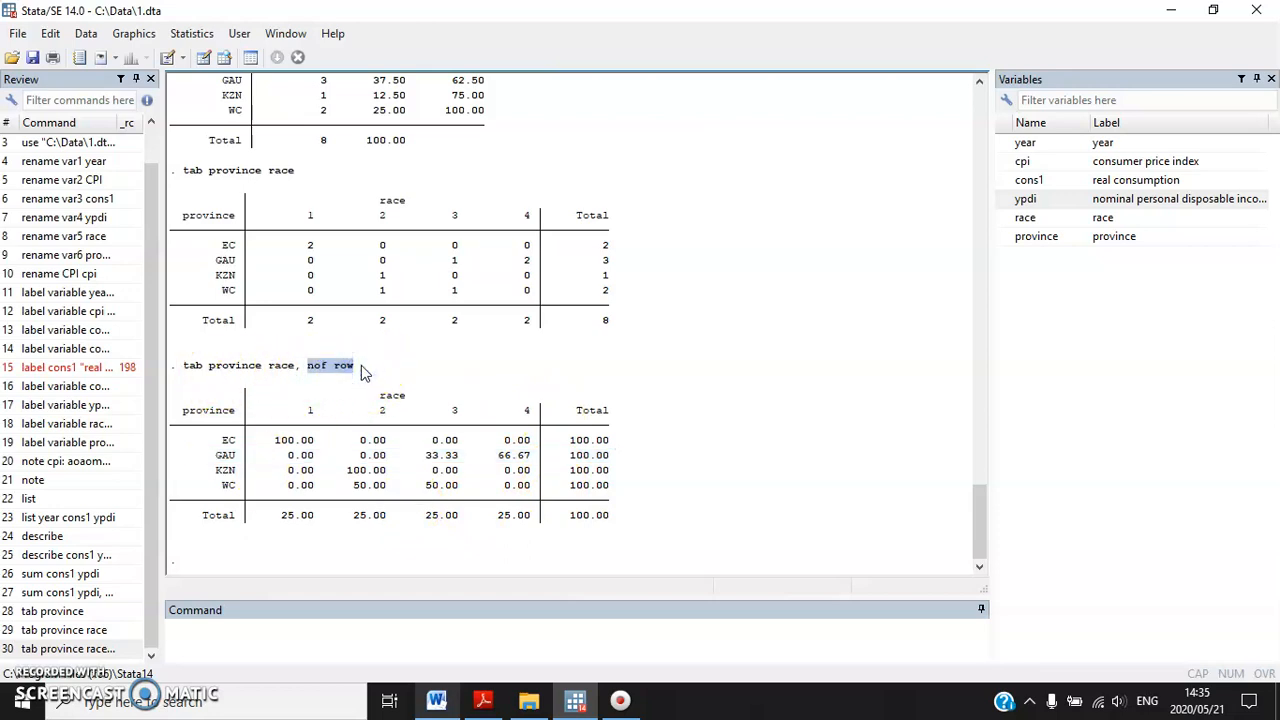
drag(361, 368, 313, 370)
Switch to Word and review the exercise 1.16 syntax "tab var1 var2, nof col", especially the "col" option
click(436, 700)
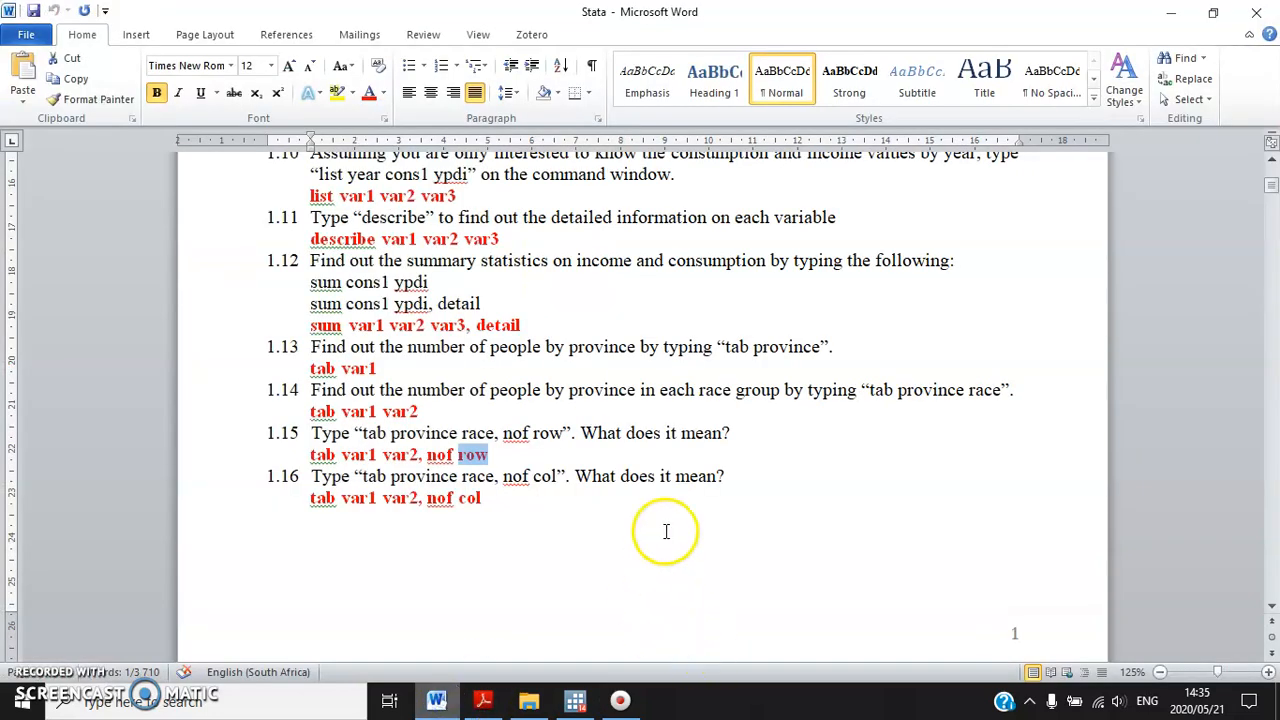
drag(505, 500, 313, 498)
scroll(649, 500, down, 3)
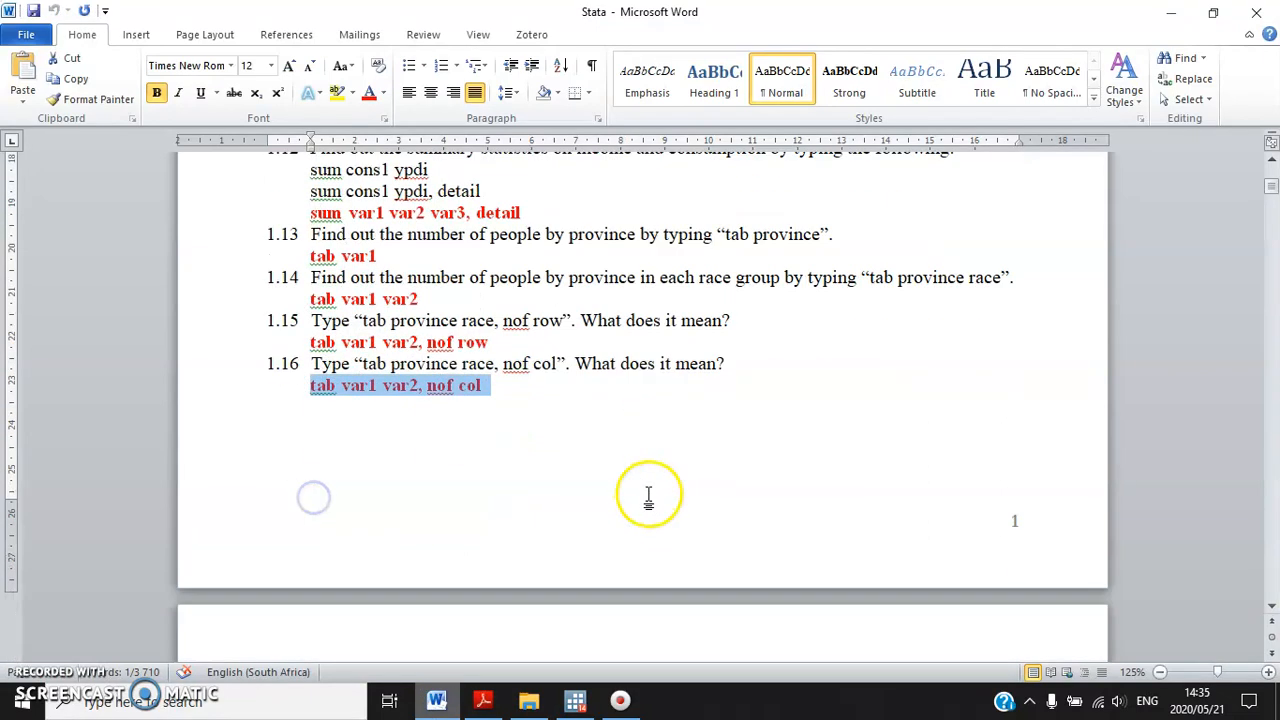
click(503, 330)
drag(503, 330, 420, 331)
click(403, 366)
drag(310, 329, 414, 330)
click(420, 331)
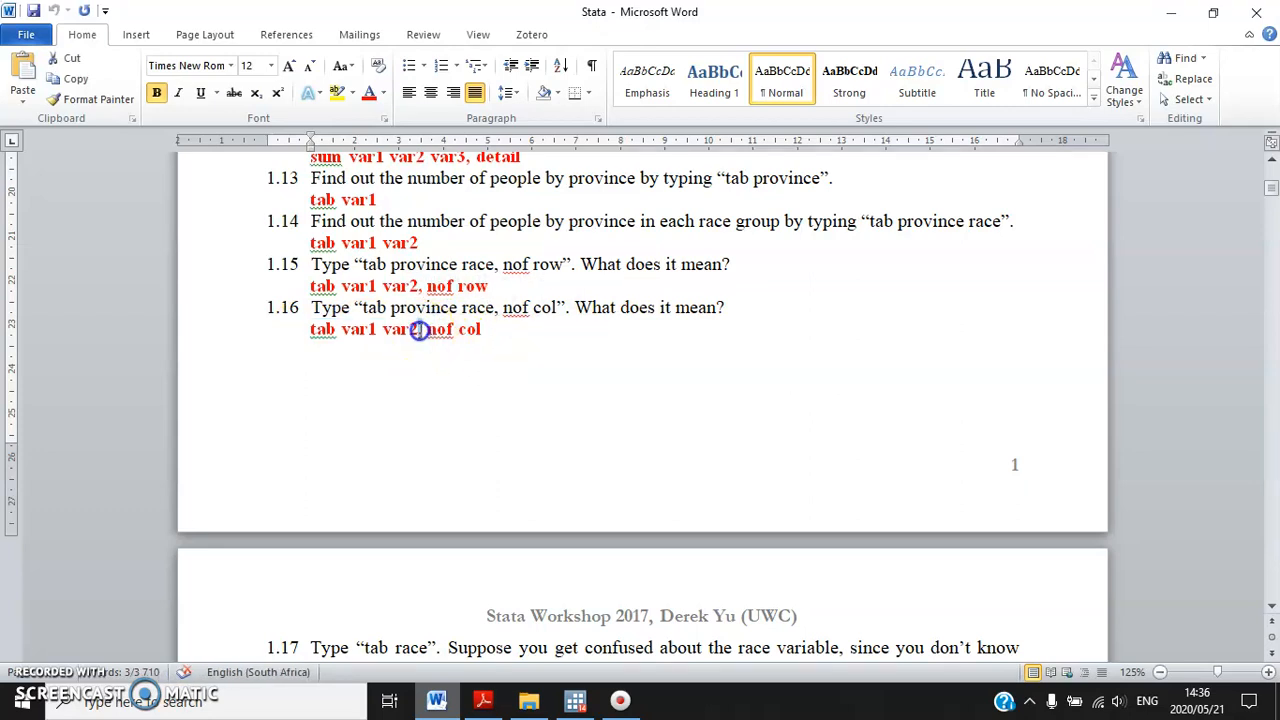
click(437, 330)
click(465, 332)
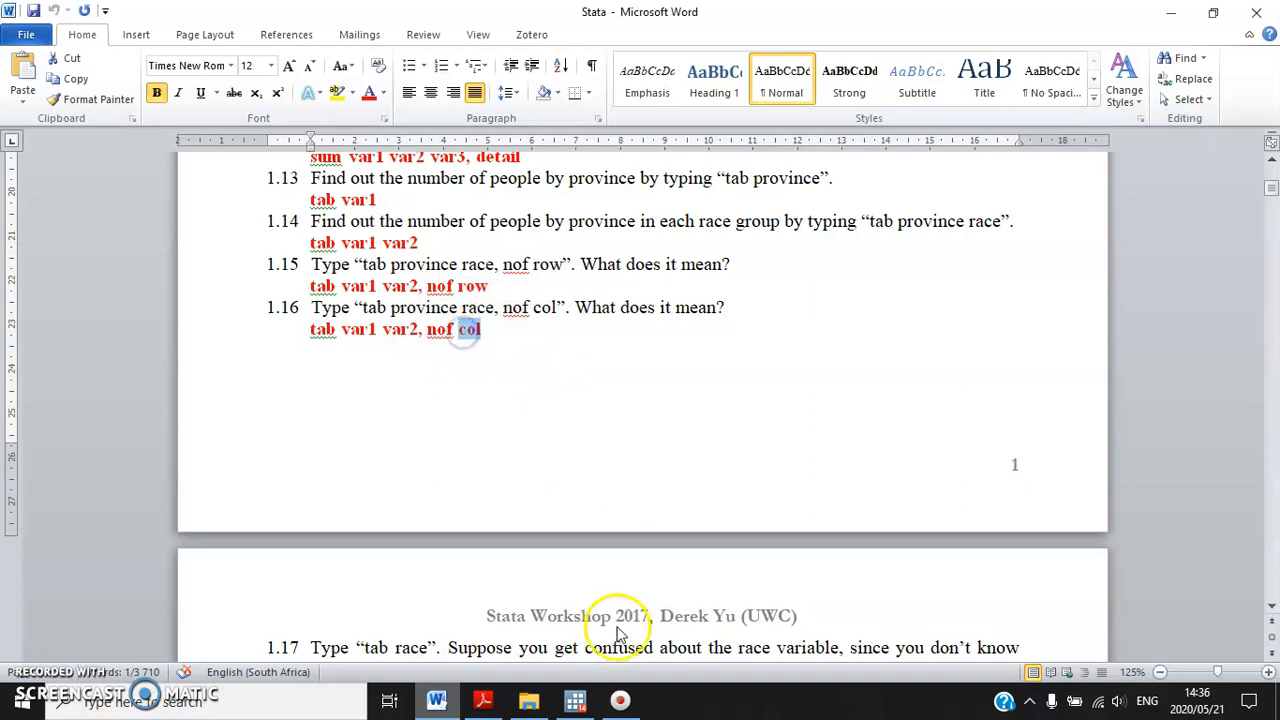
Switch to Stata and run "tab province race, nof col" to show column percentages without frequencies
click(575, 700)
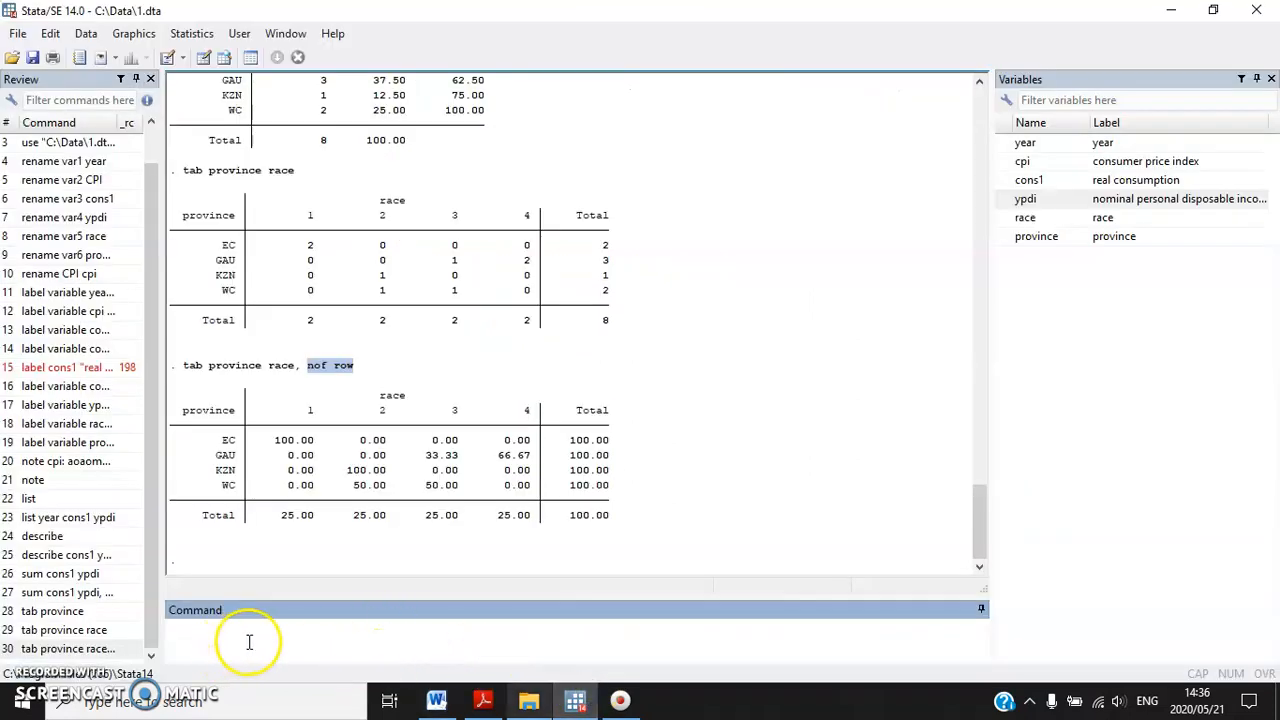
text(tab province race, nof col)
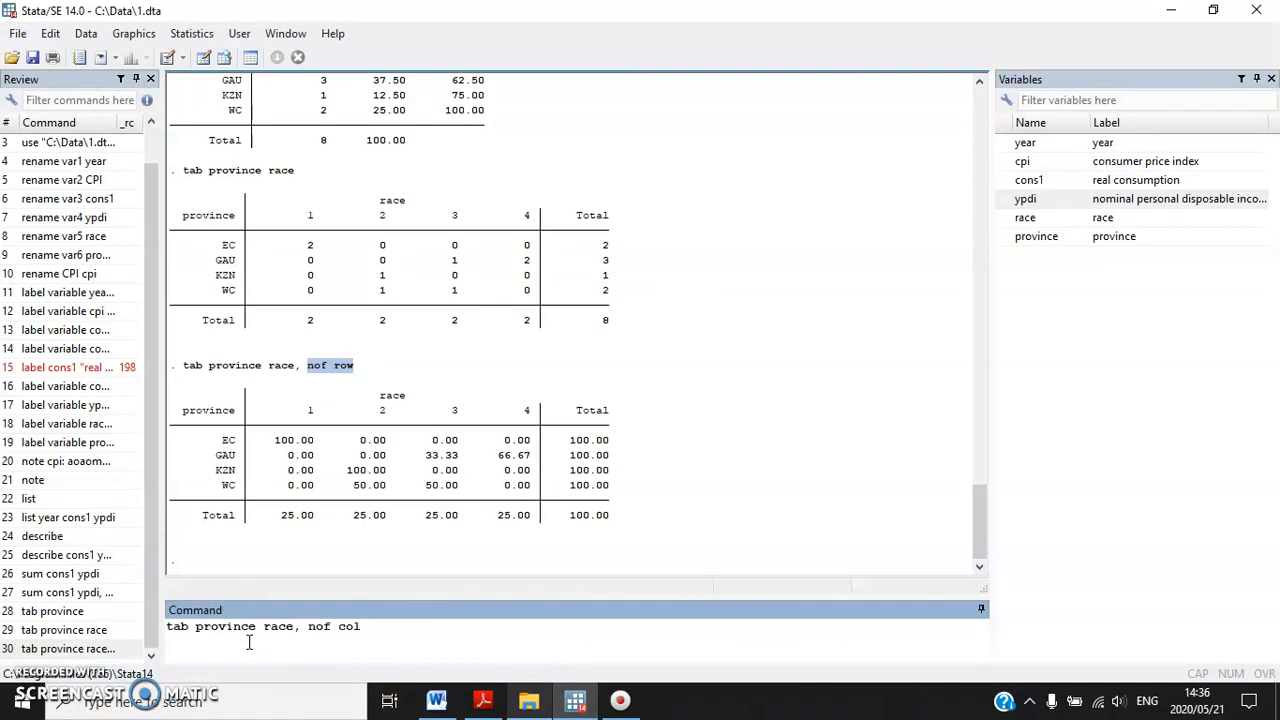
key(Return)
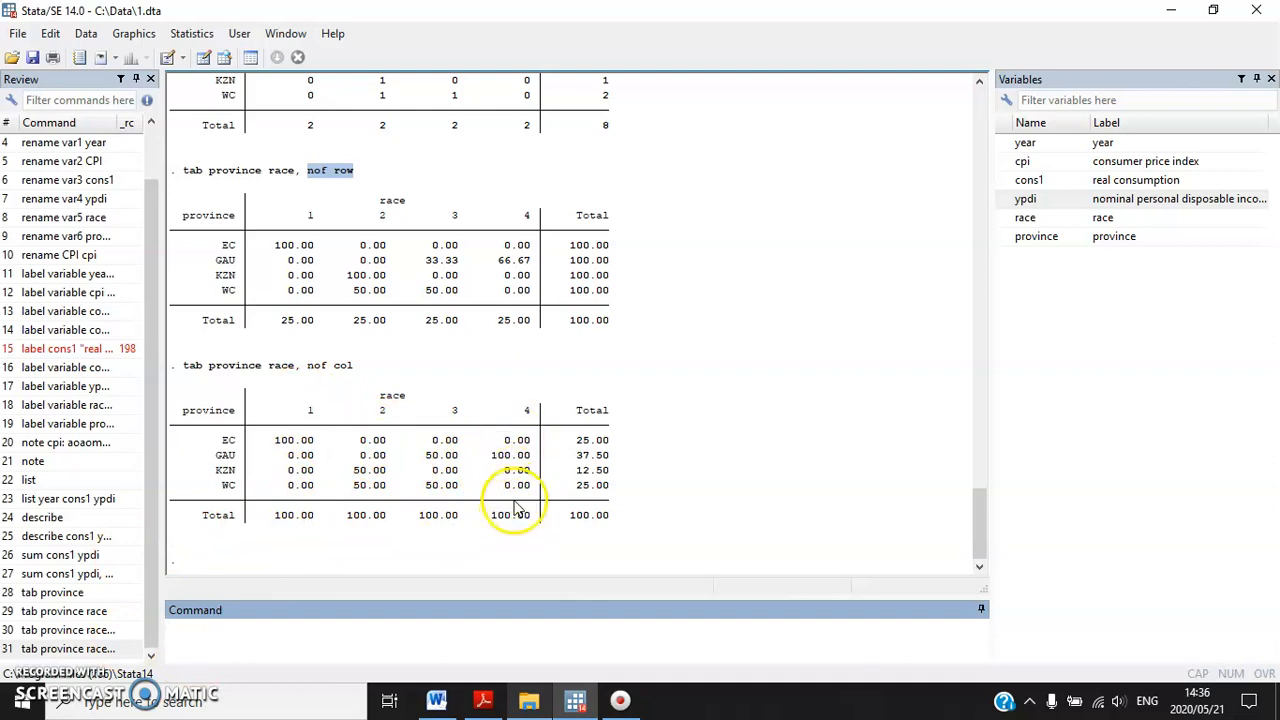
Examine the race 2 and race 4 columns of the column-percentage table, especially the race 4 share in GAU
click(386, 412)
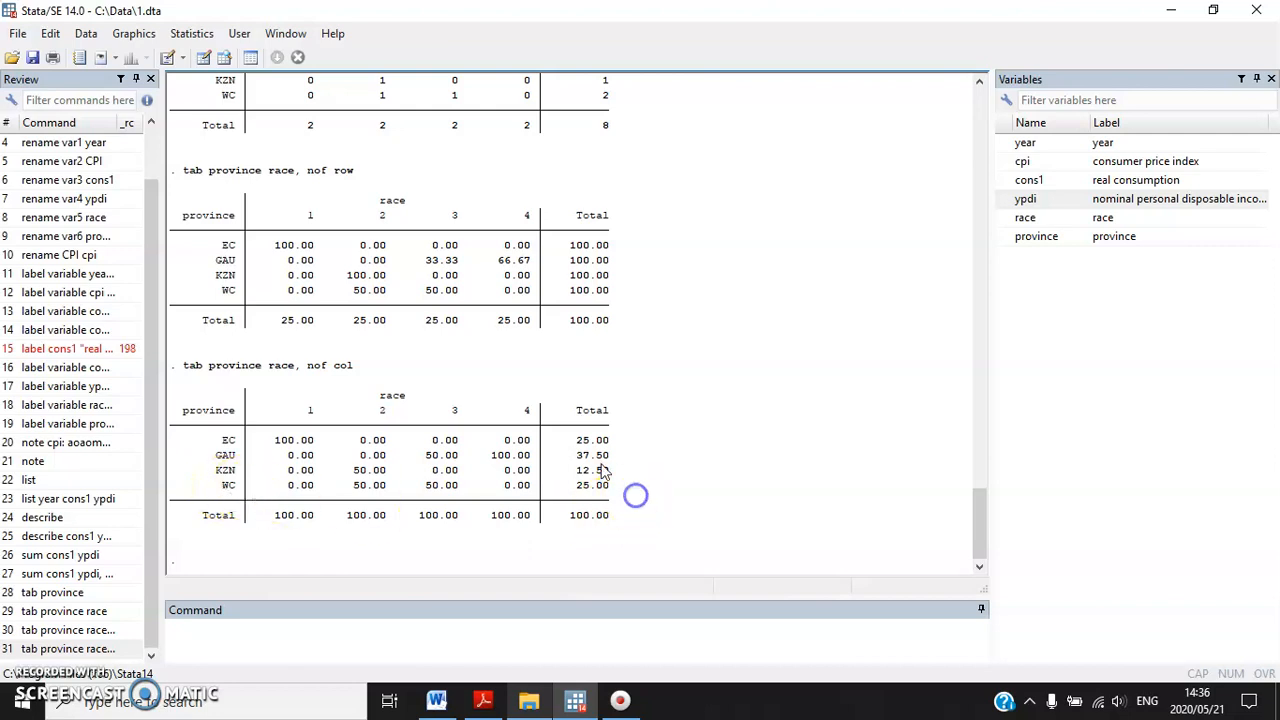
click(524, 412)
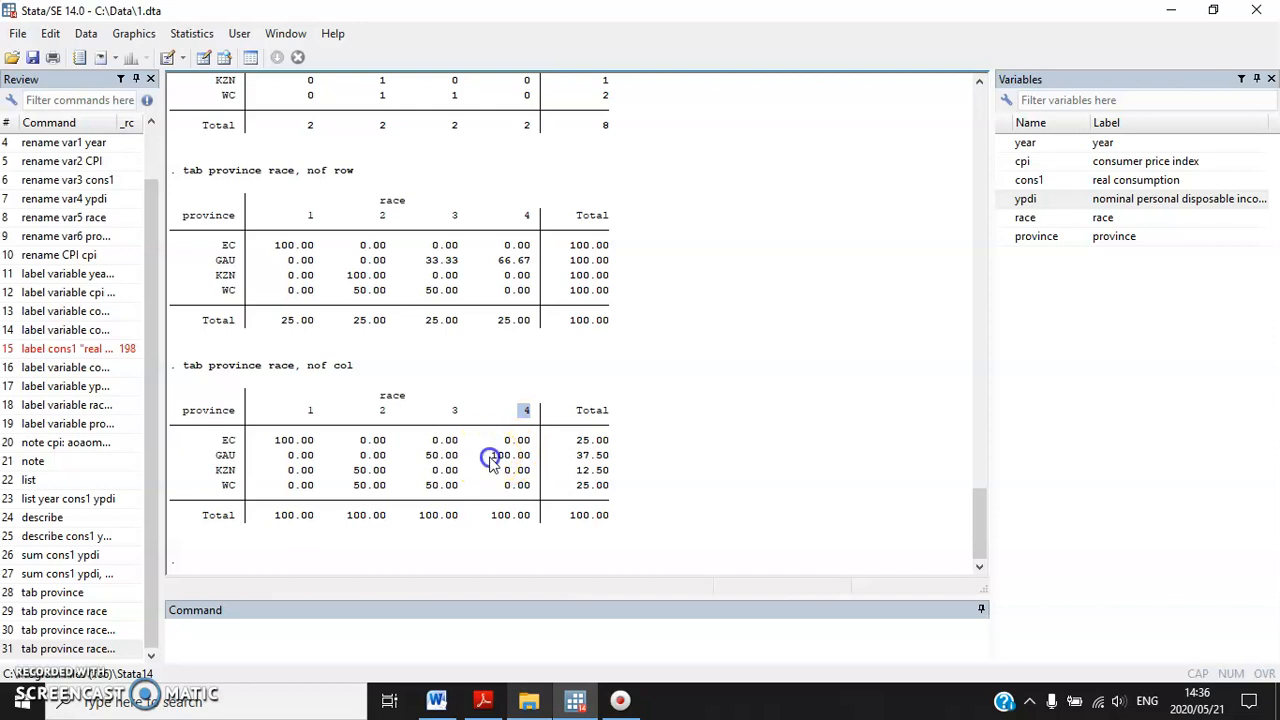
drag(490, 456, 530, 458)
click(226, 455)
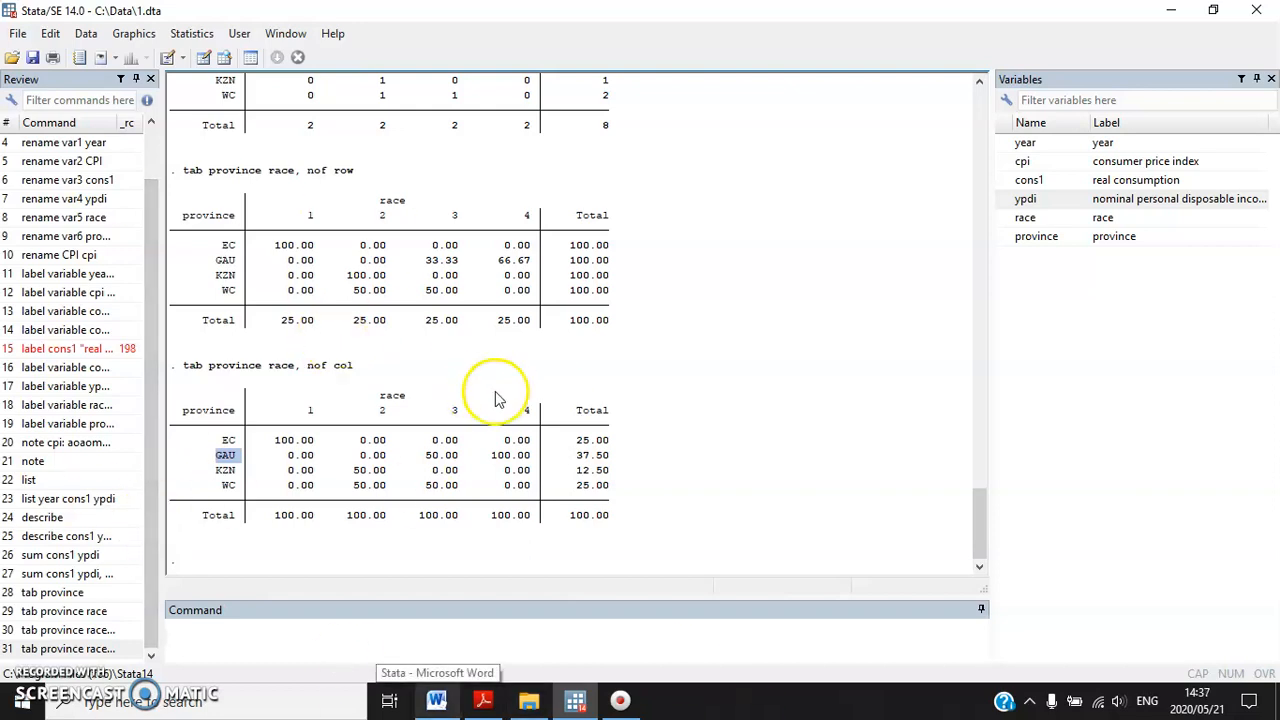
Switch to Word, recheck exercises 1.15 and 1.16, and read exercise 1.17 on tabulating and labelling race
click(440, 701)
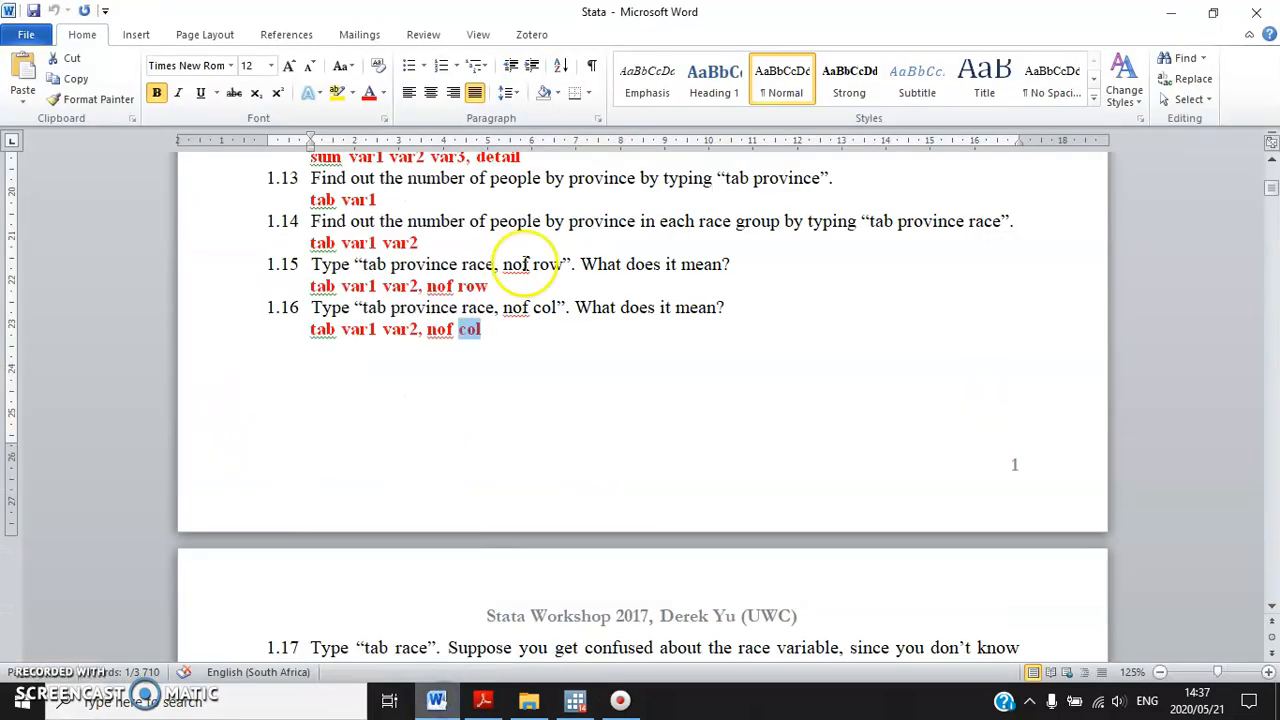
scroll(514, 289, down, 1)
click(509, 294)
scroll(350, 310, up, 2)
drag(350, 310, 520, 397)
click(520, 397)
scroll(517, 418, down, 3)
scroll(517, 418, down, 5)
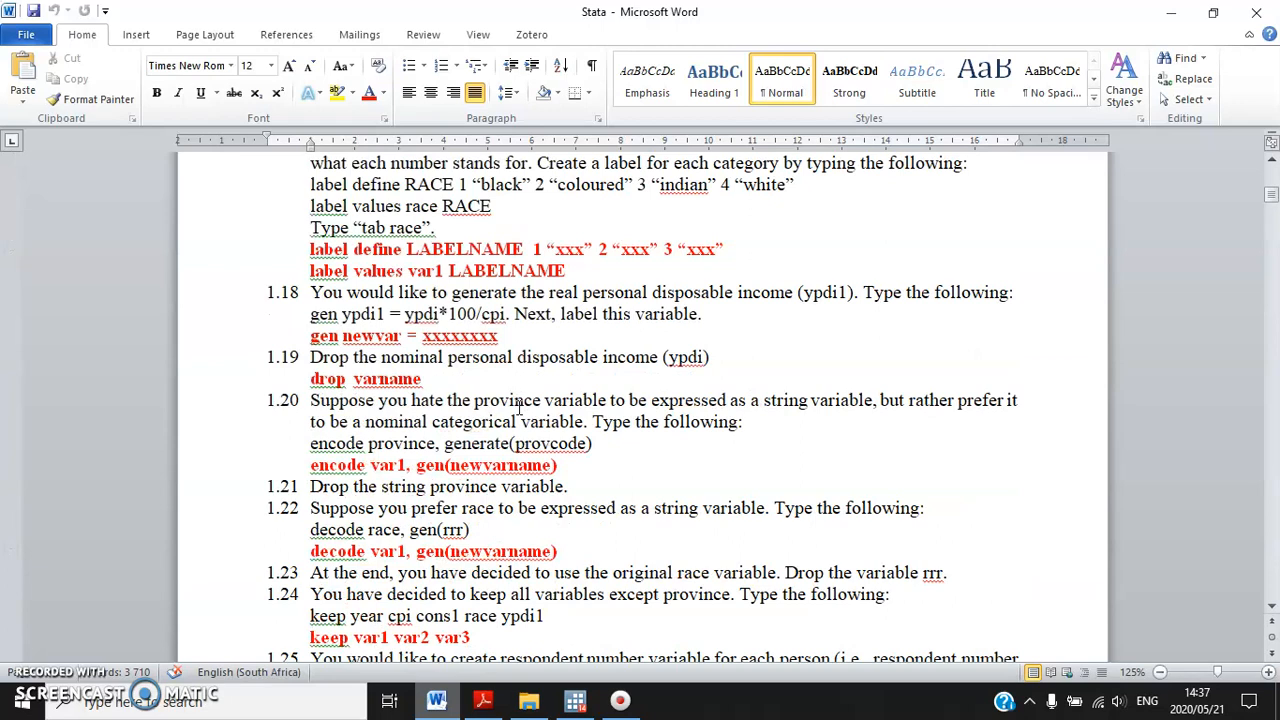
scroll(525, 375, up, 2)
click(512, 345)
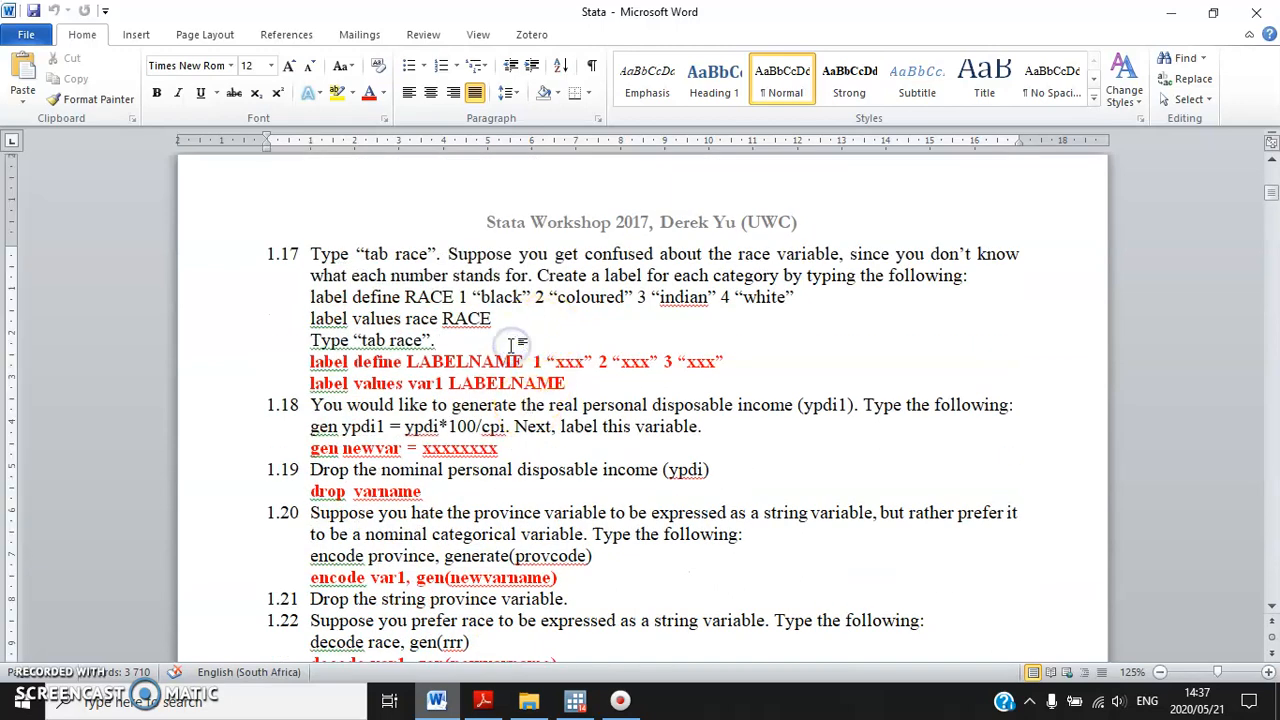
Switch to Stata and run "tab race" to tabulate the number of people by race
click(575, 700)
click(454, 647)
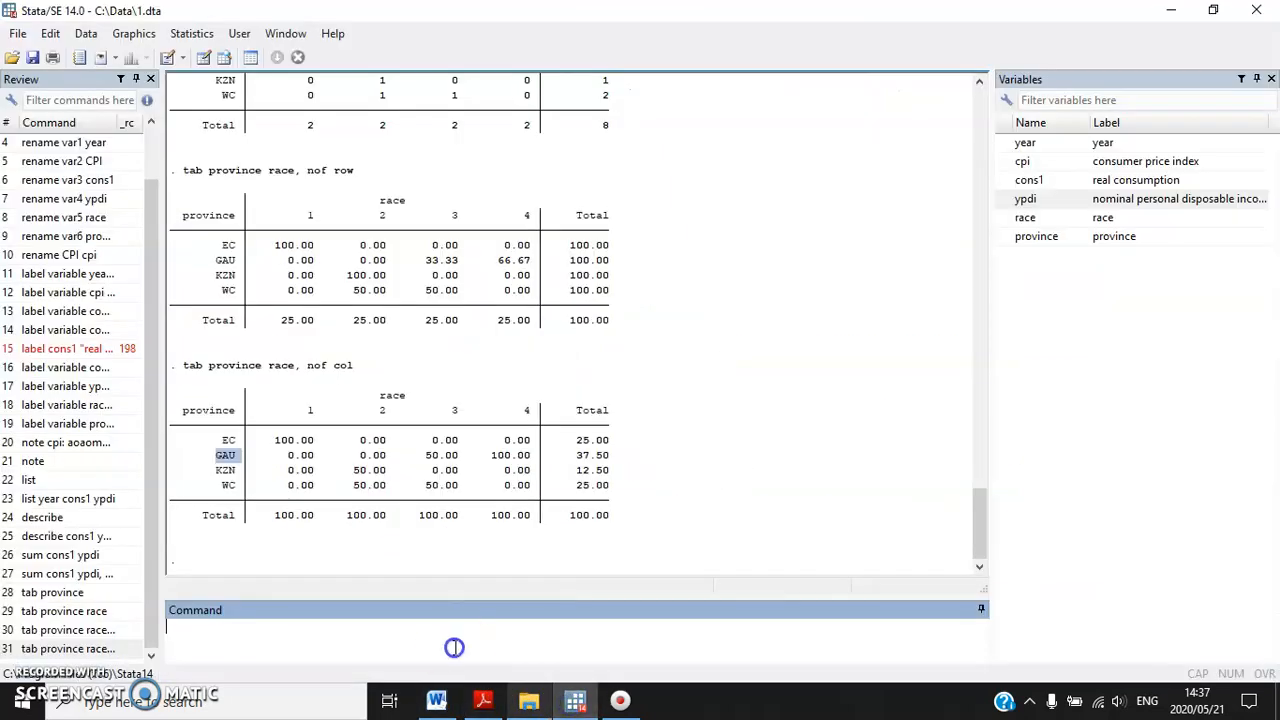
text(ta)
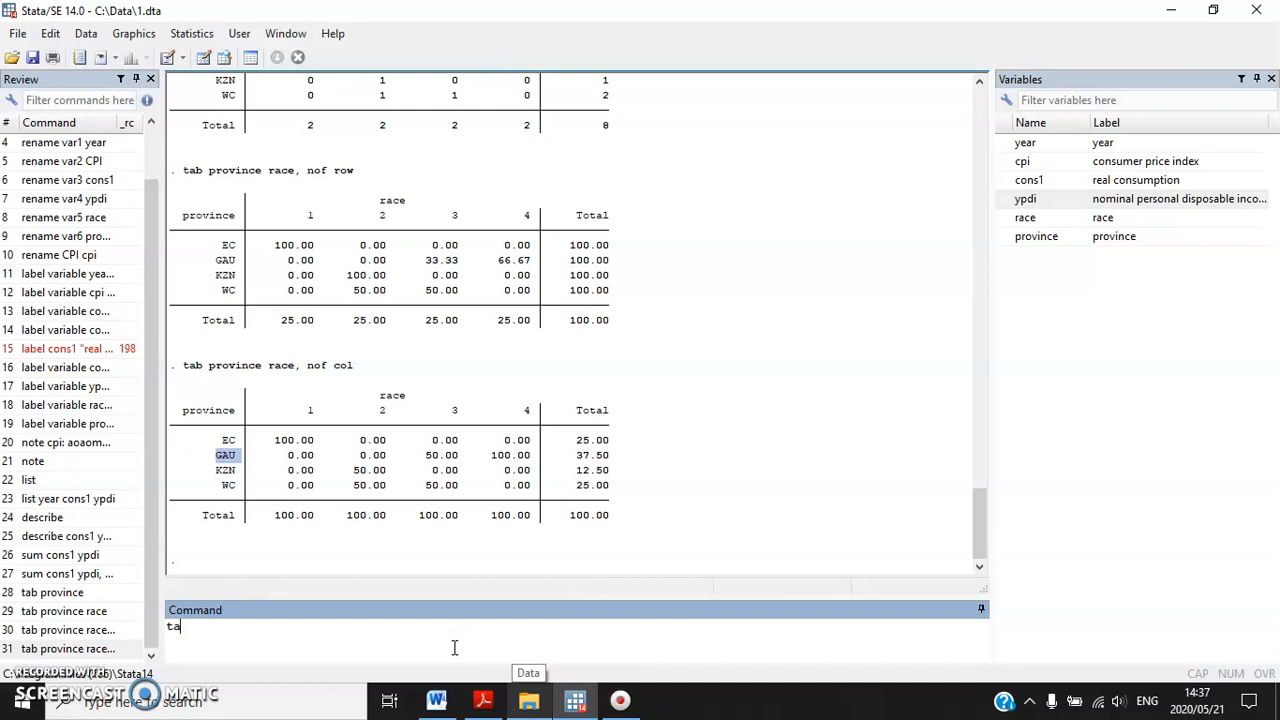
text(b race)
key(Return)
Examine the numeric category codes 1 to 4 in the race table
drag(183, 452, 137, 441)
click(265, 487)
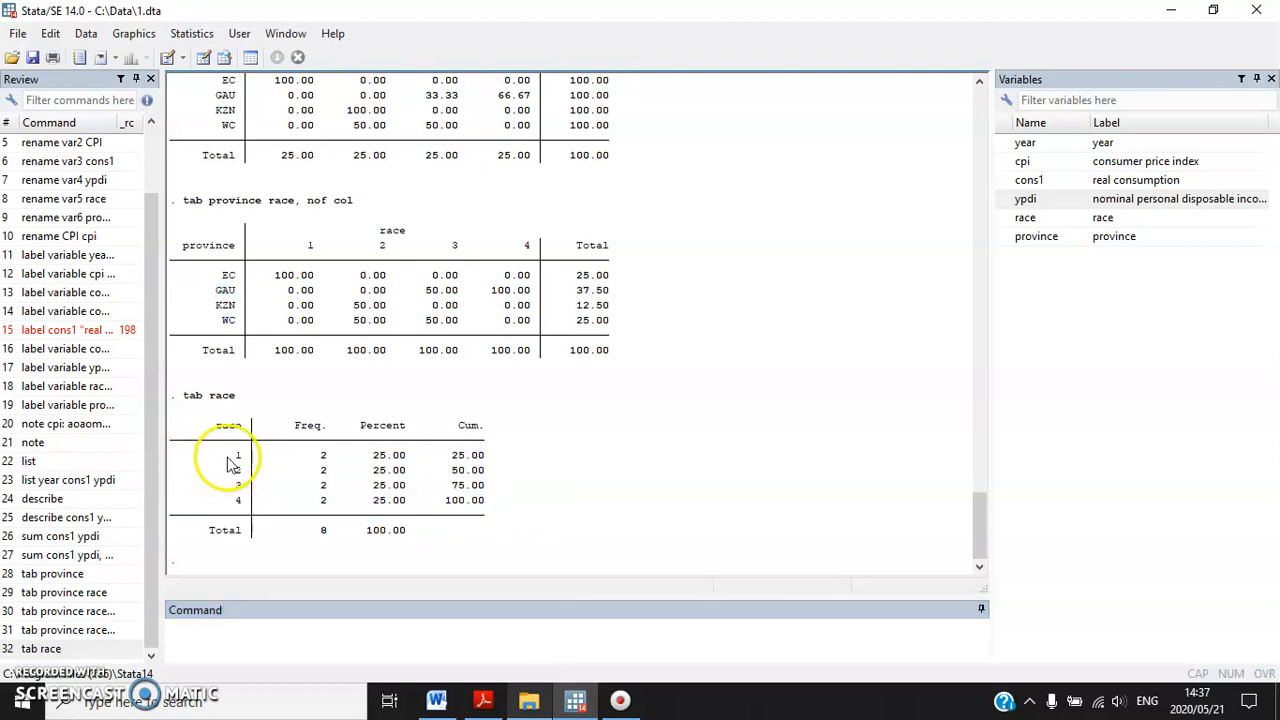
click(235, 459)
click(232, 472)
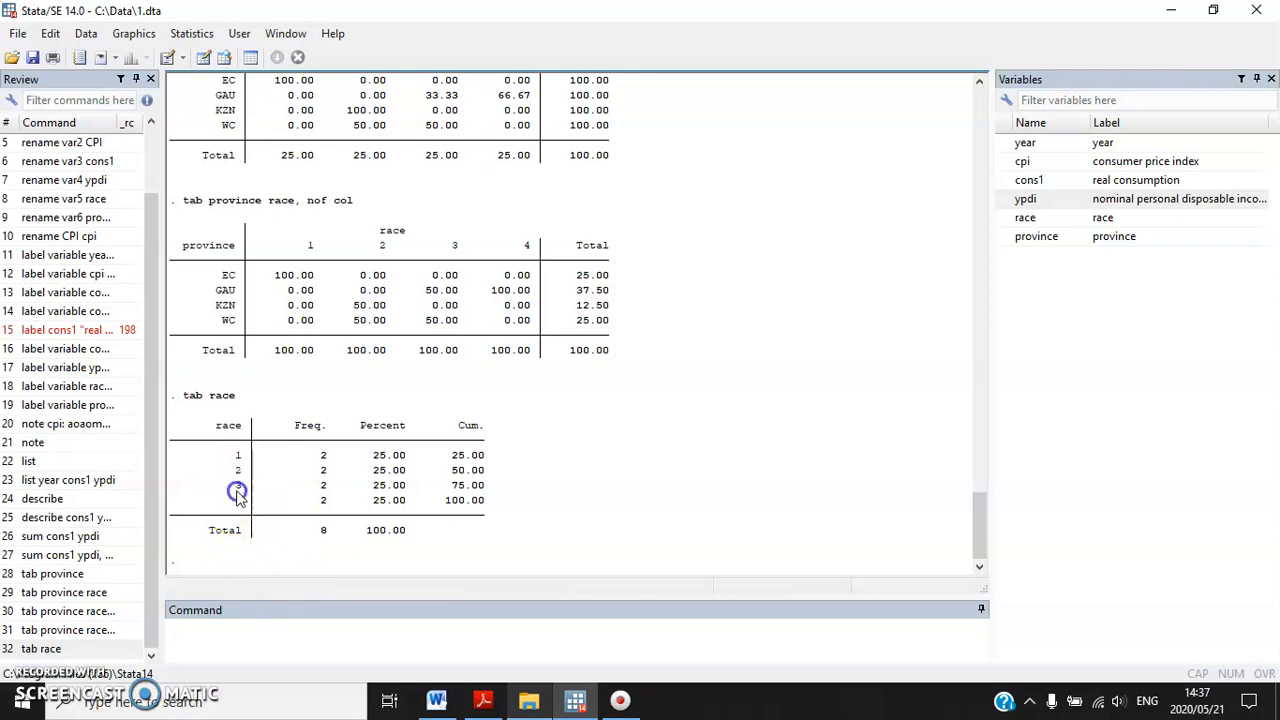
click(270, 637)
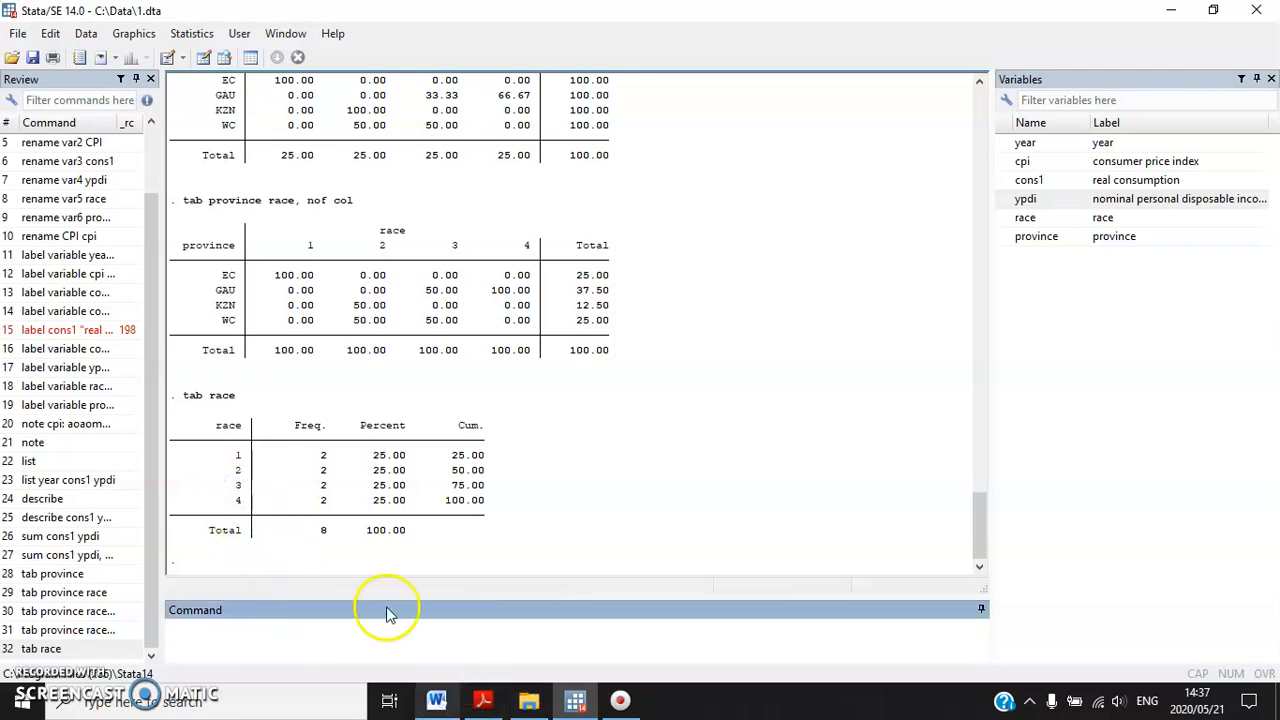
Recheck the numeric race codes, then switch to Word and review the label define and label values syntax lines in exercise 1.17
drag(218, 456, 248, 457)
click(242, 462)
click(237, 485)
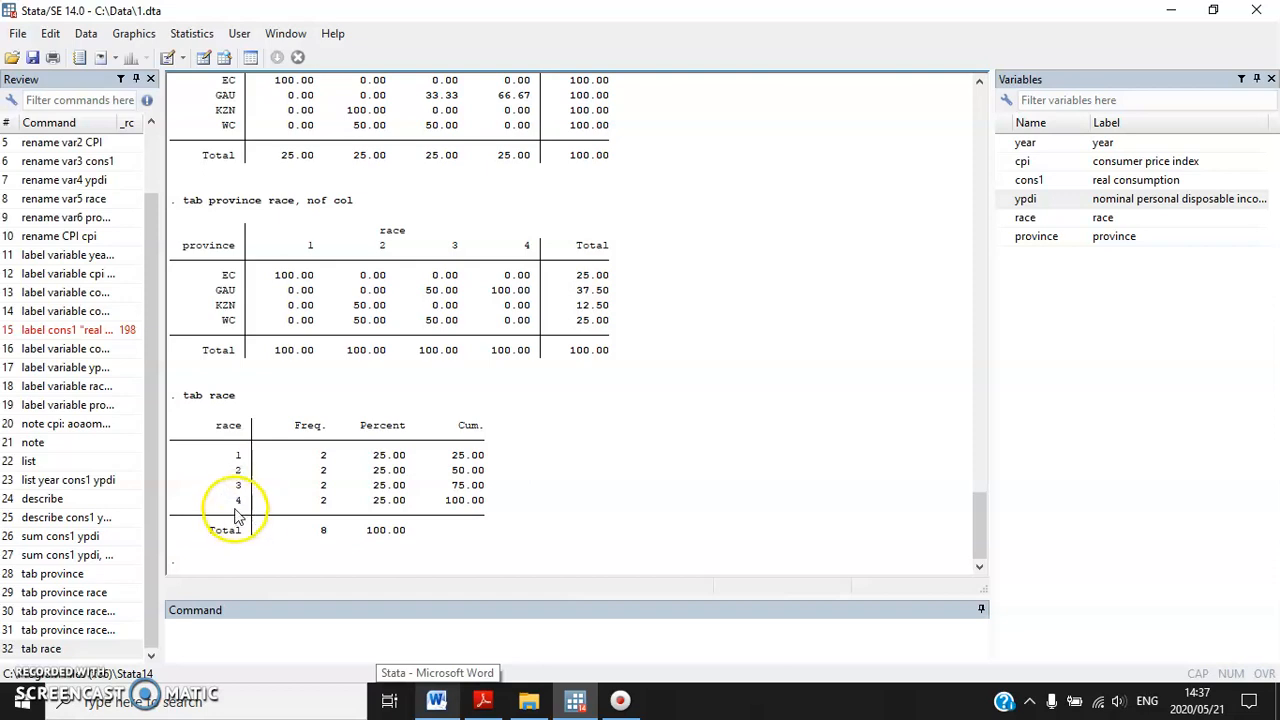
click(436, 700)
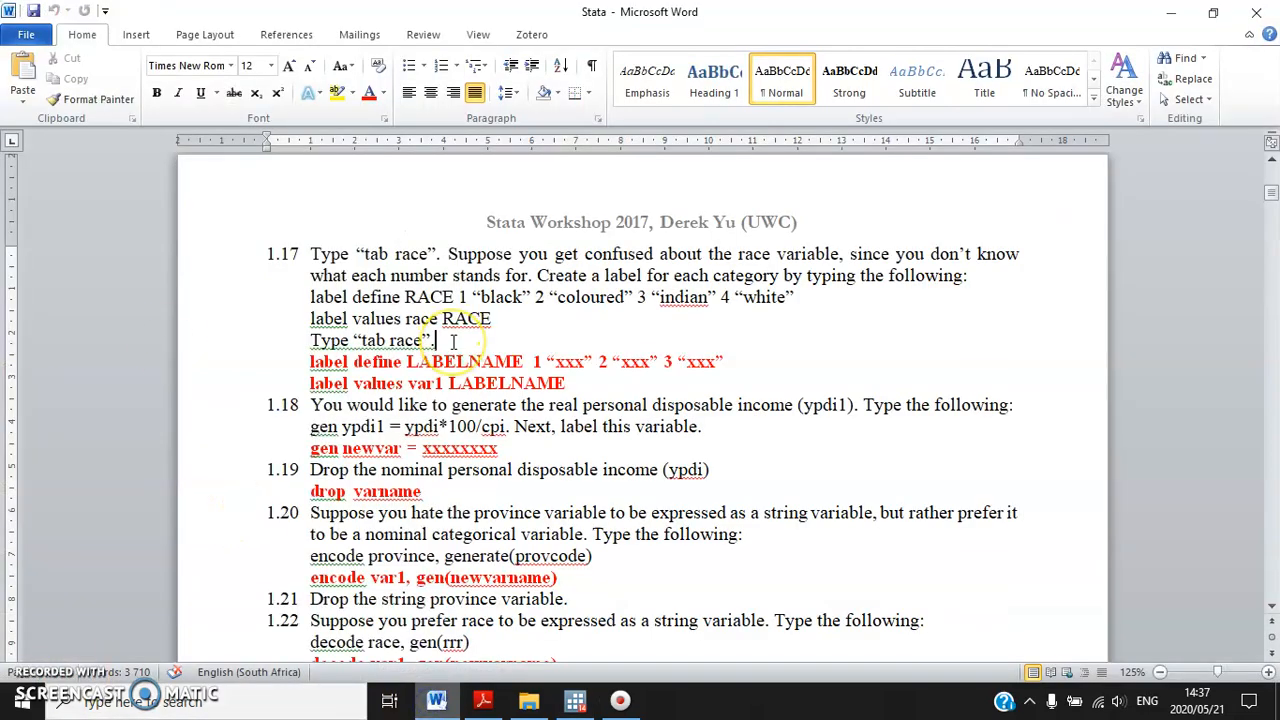
drag(605, 385, 266, 352)
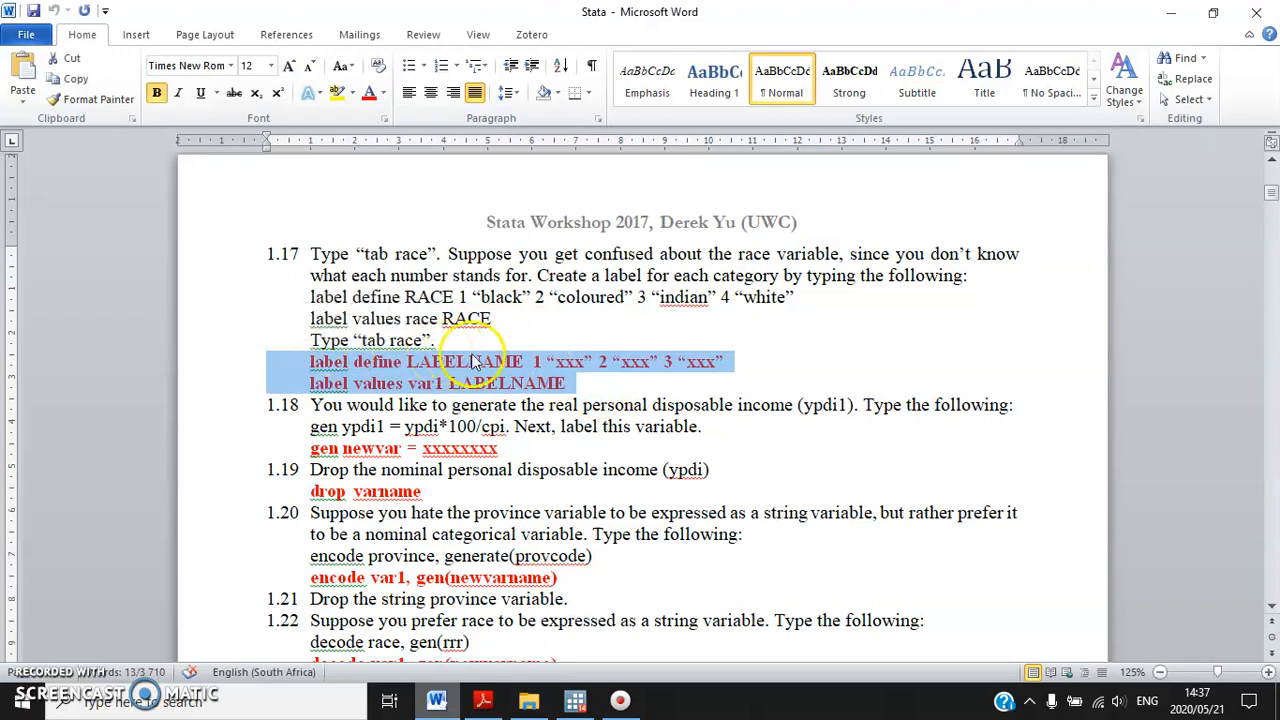
click(538, 383)
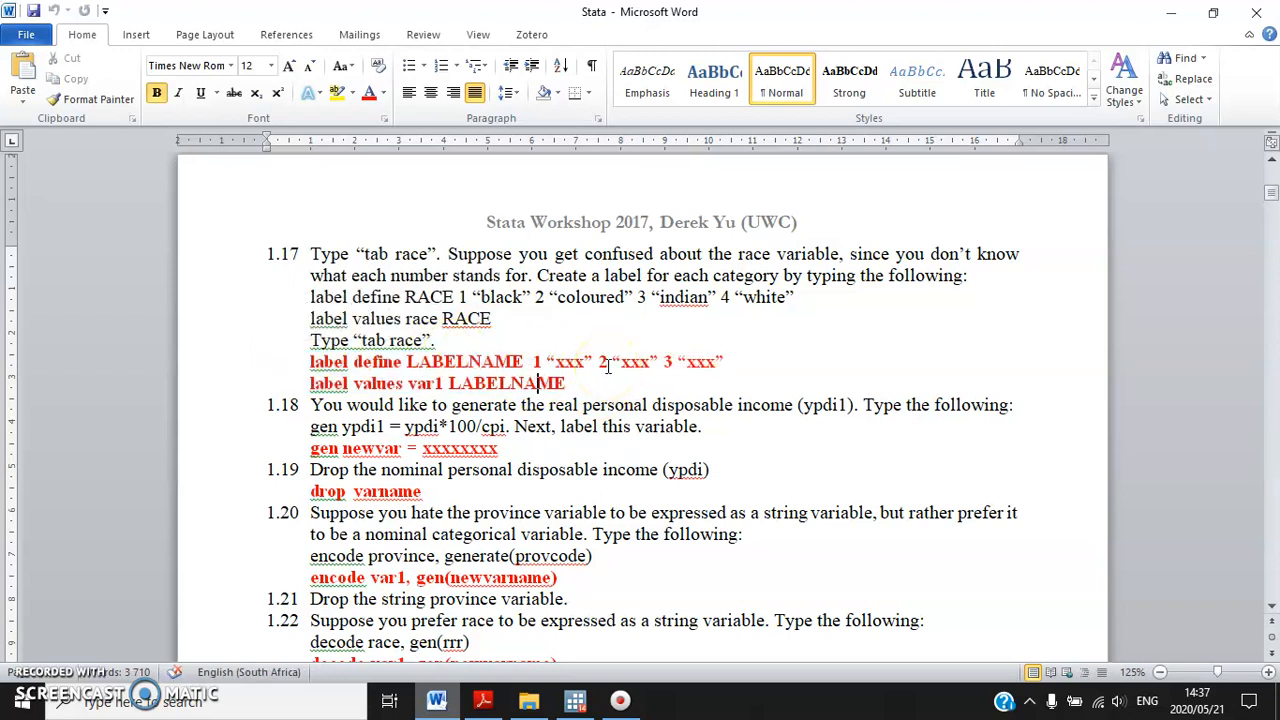
scroll(500, 355, down, 1)
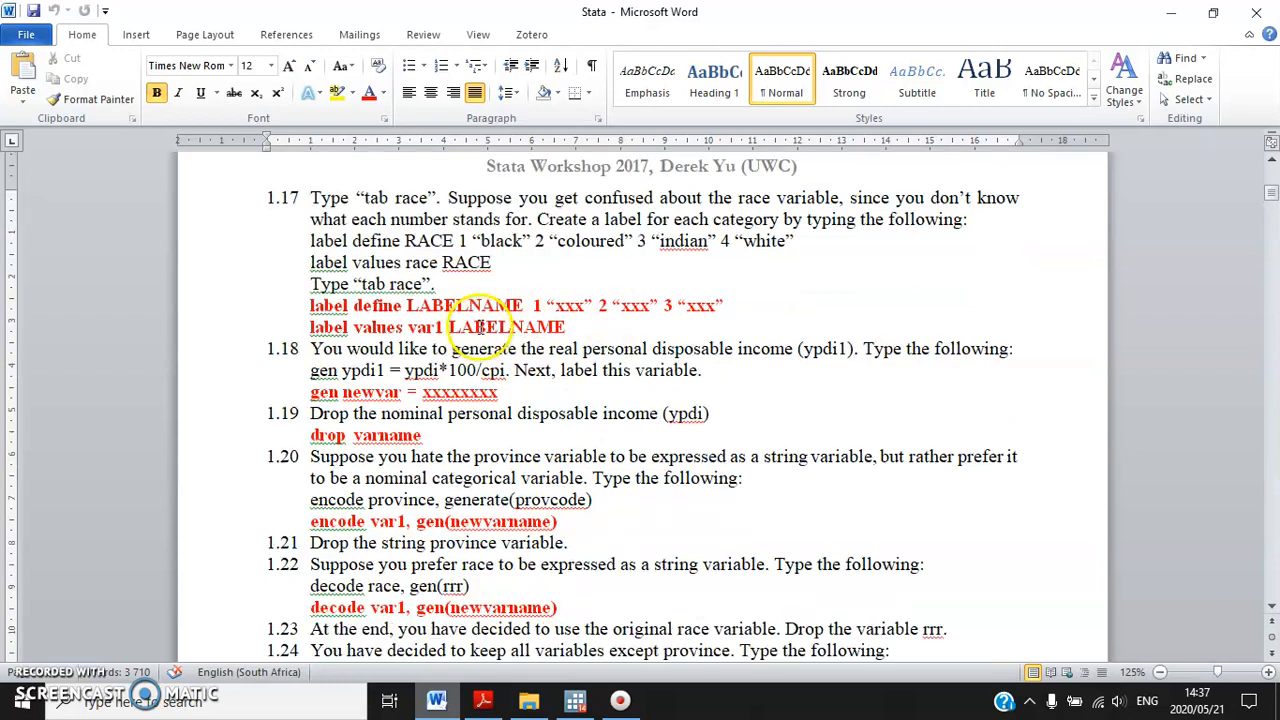
Examine the parts of the label define syntax: the command words, LABELNAME, and the number and text pairs
click(300, 306)
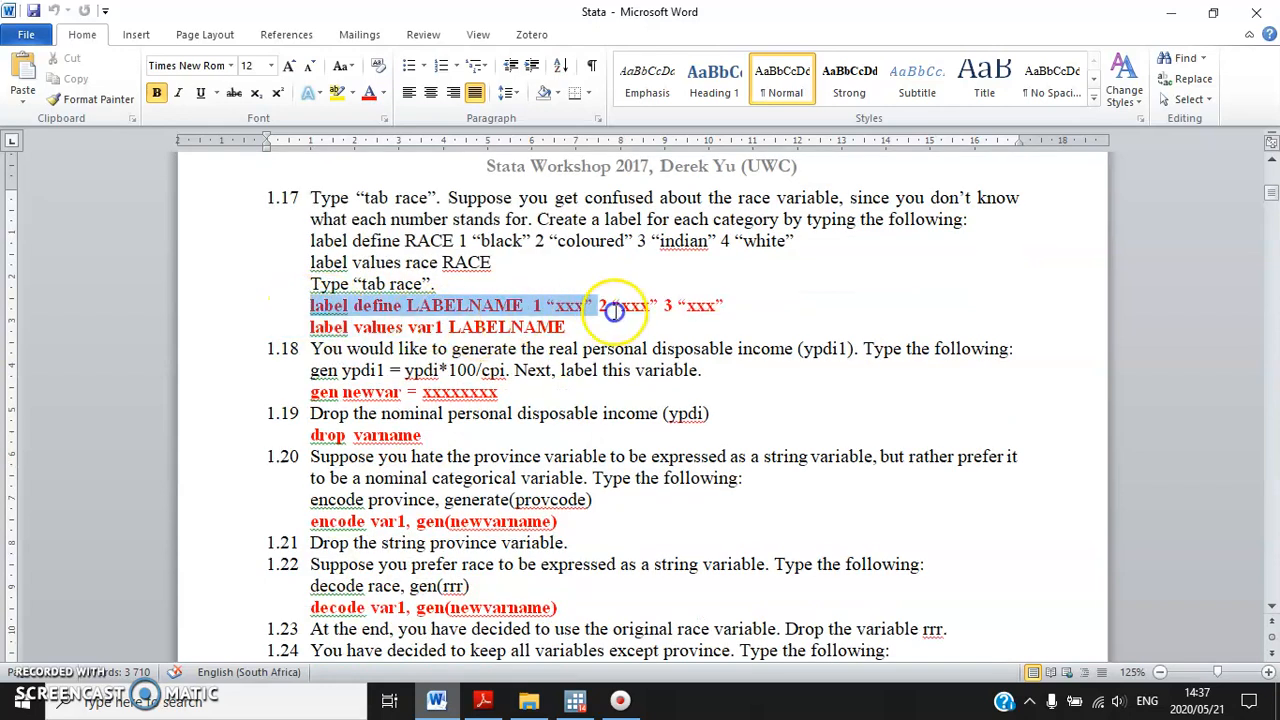
click(357, 306)
drag(301, 310, 405, 307)
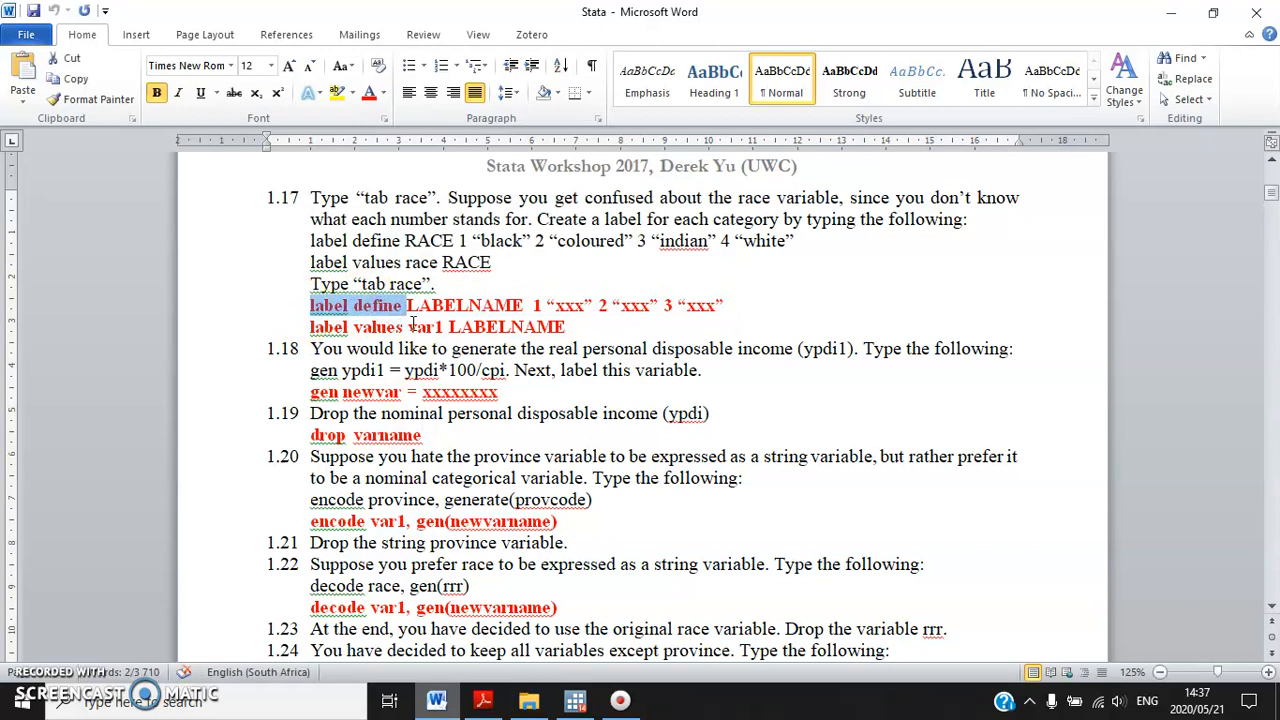
drag(407, 306, 520, 310)
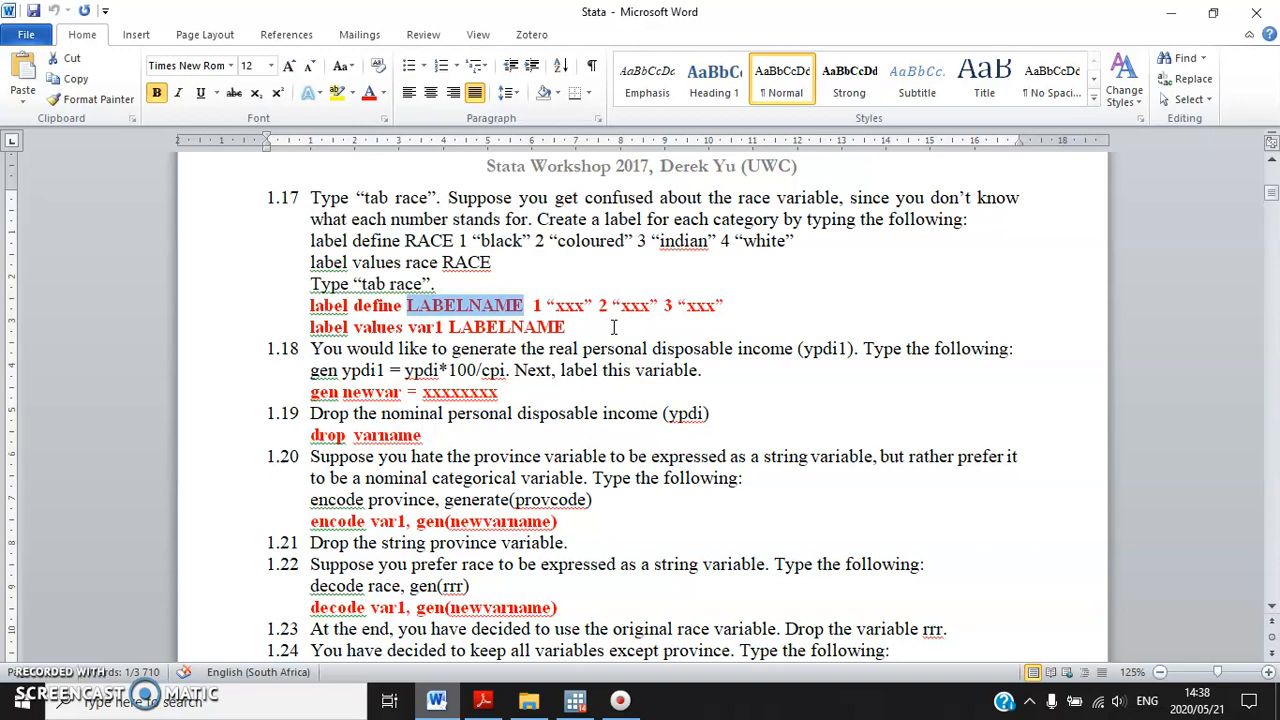
click(463, 320)
drag(522, 305, 422, 314)
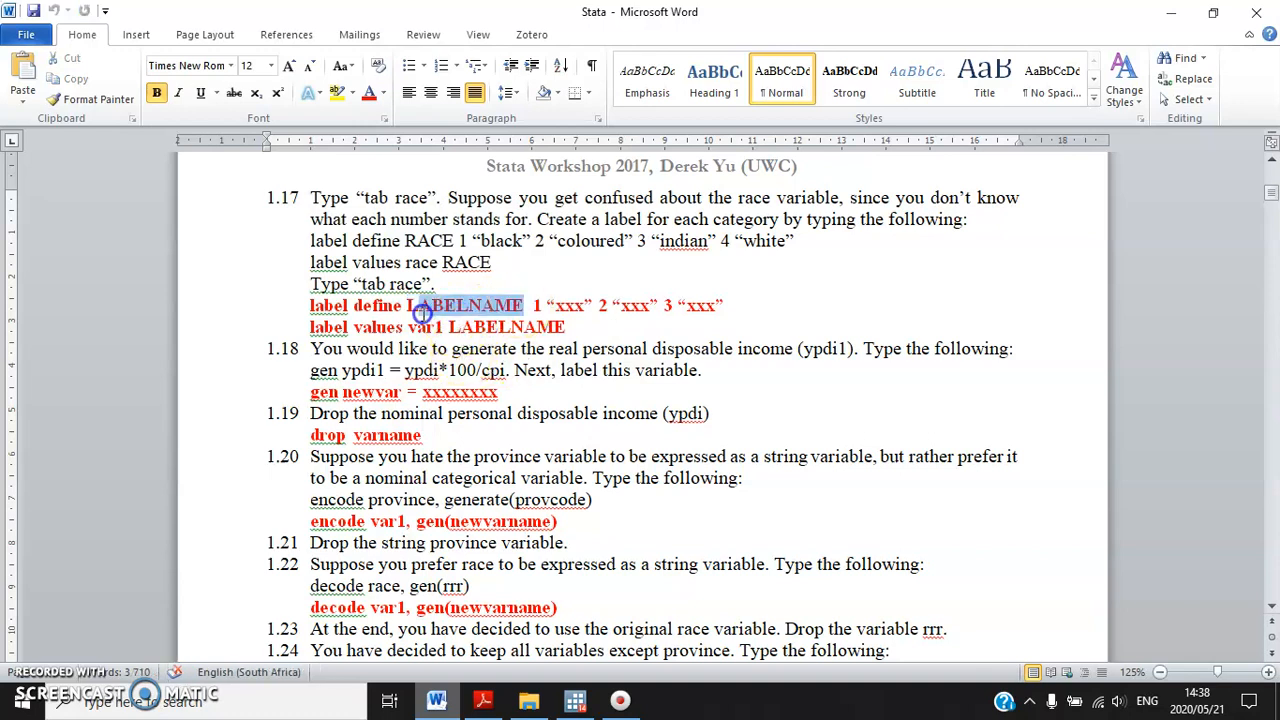
click(585, 312)
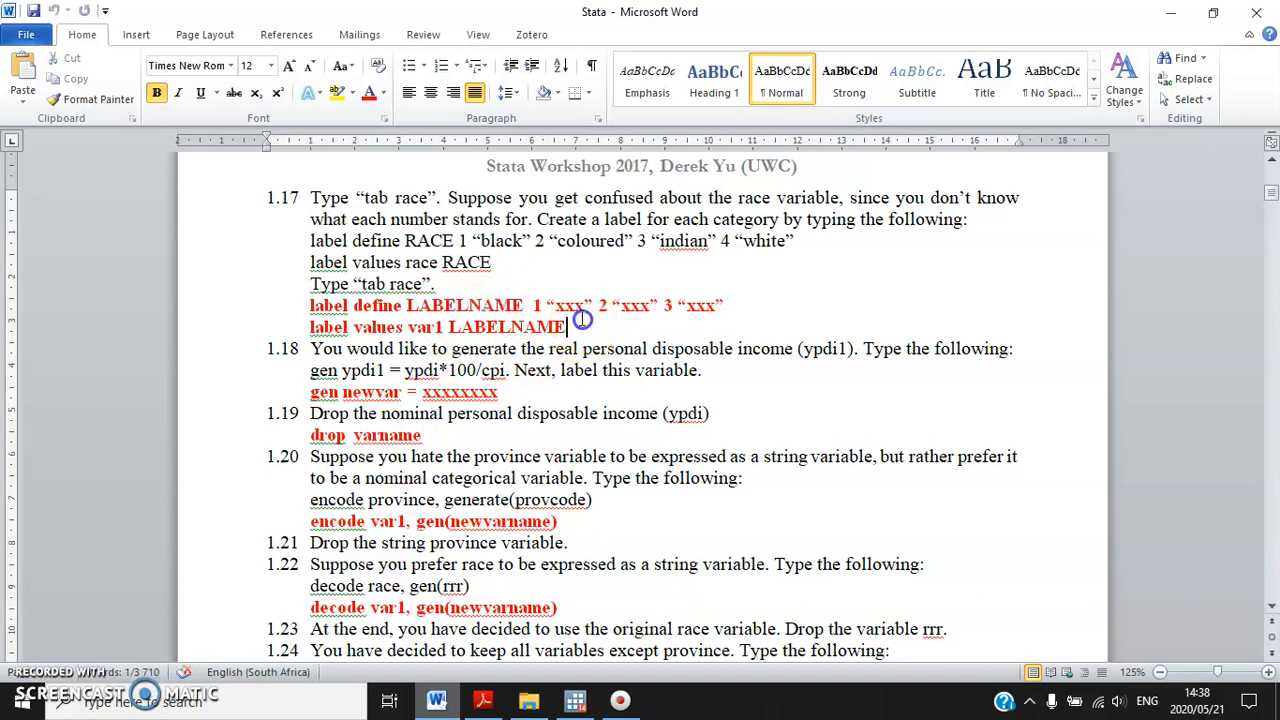
drag(531, 305, 740, 306)
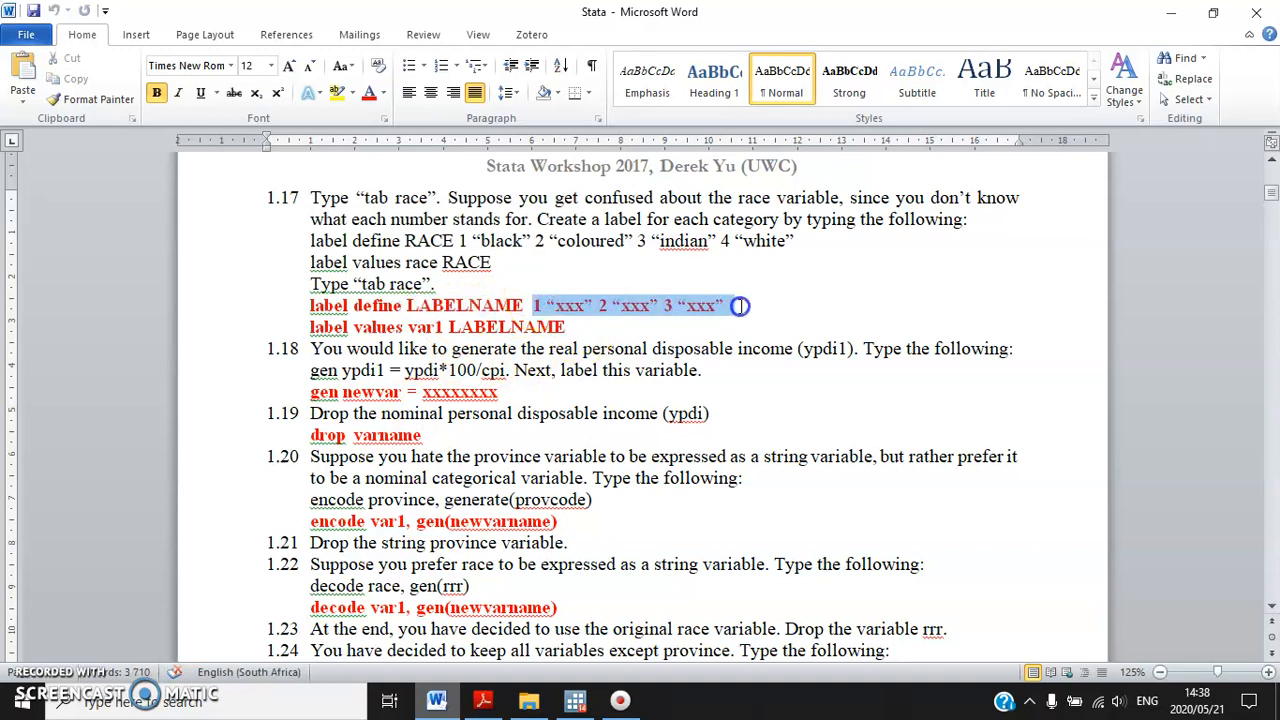
Switch to Stata and run label define RACE 1 "African" 2 "Coloured" 3 "Indian" 4 "White"
click(576, 700)
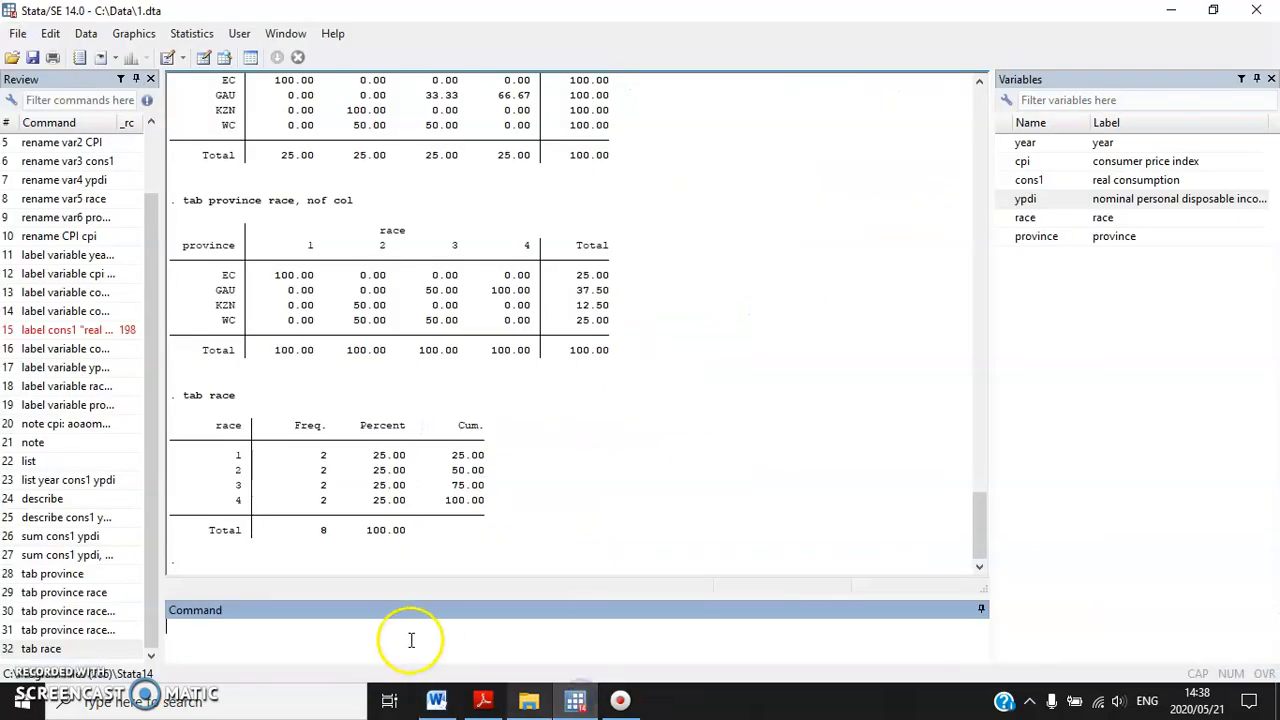
text(label define RACE 1)
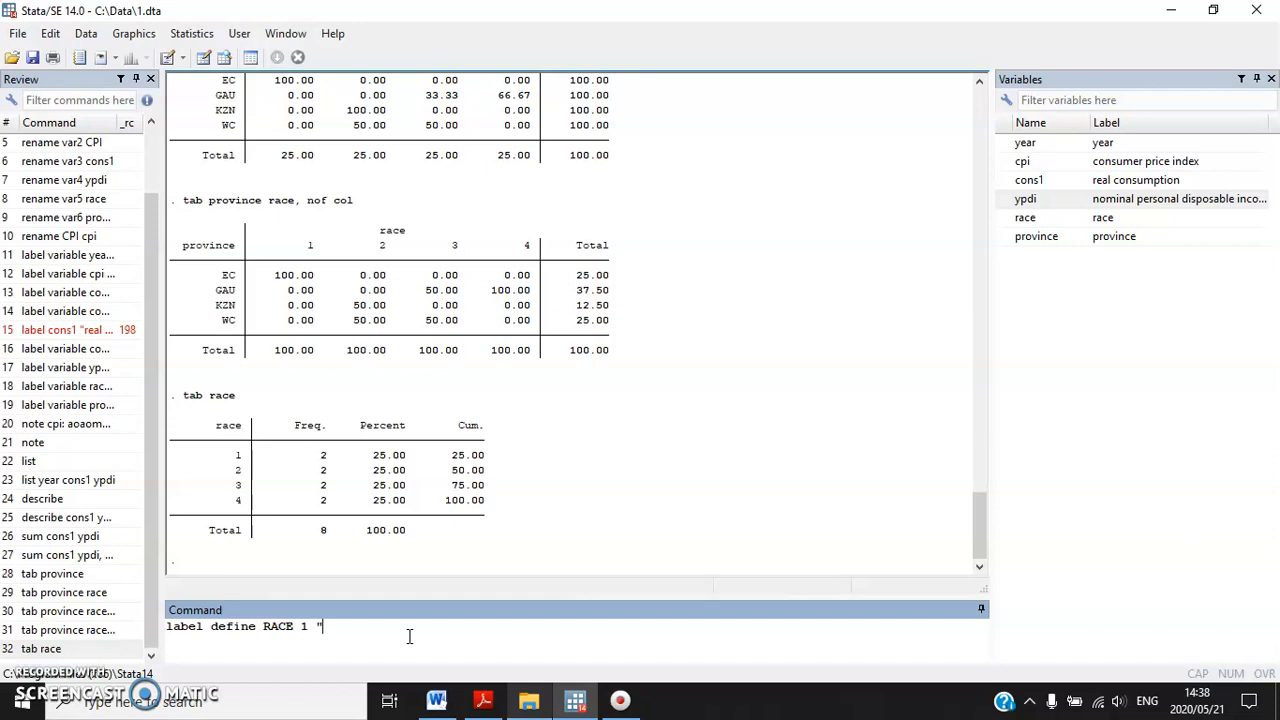
text(African" 2 "Coloured)
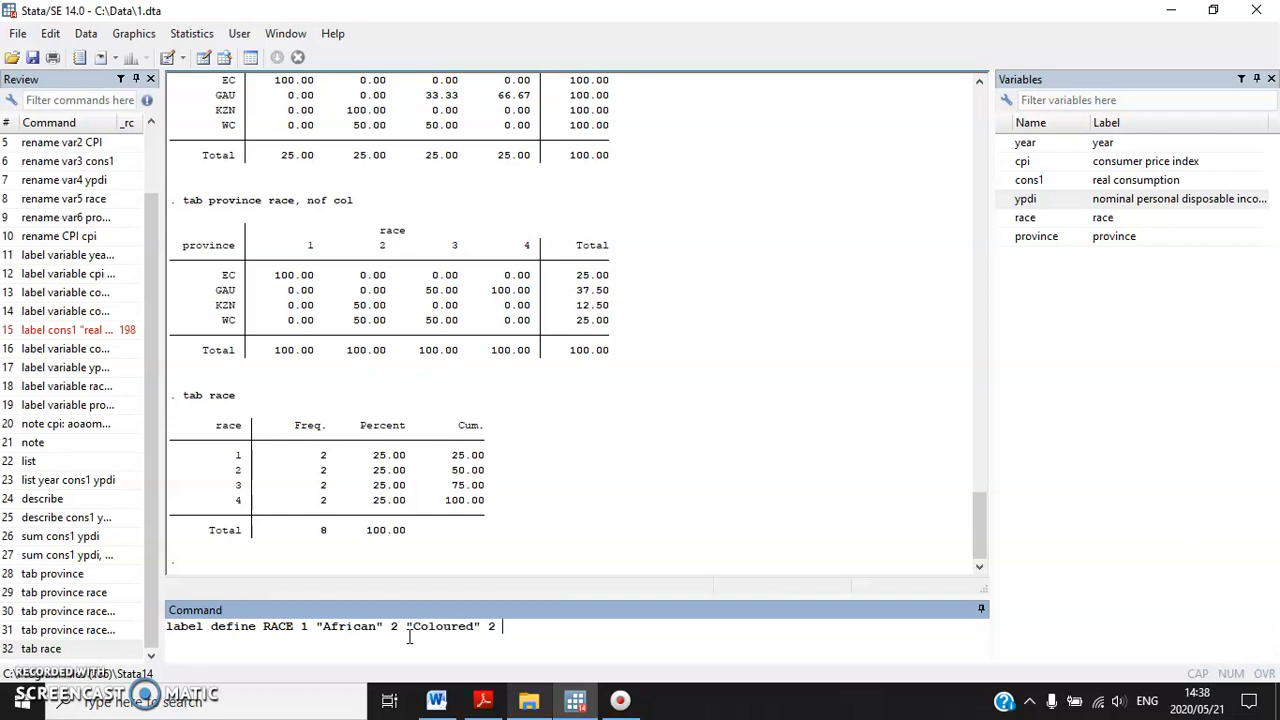
text(" 3 "Indian" 4 "White")
key(Return)
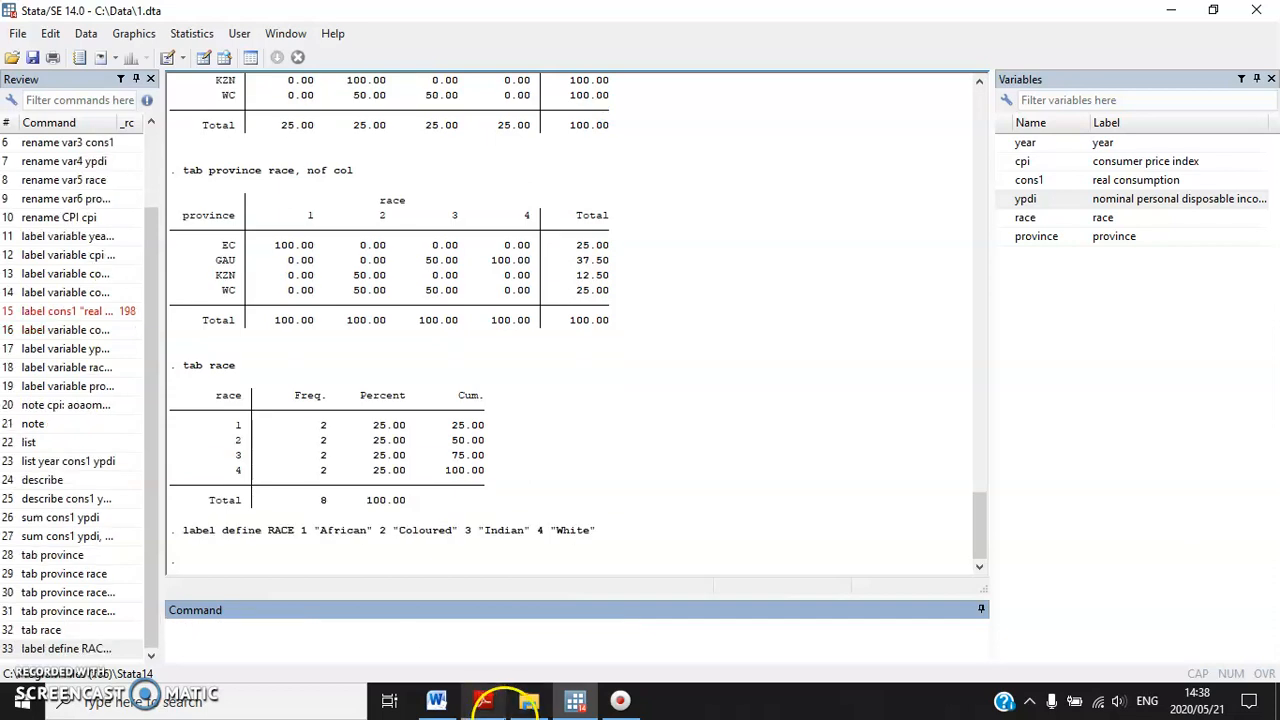
Check the label values syntax in Word, then switch to Stata and examine the RACE label name in the label define command
click(436, 700)
drag(566, 327, 312, 326)
click(575, 700)
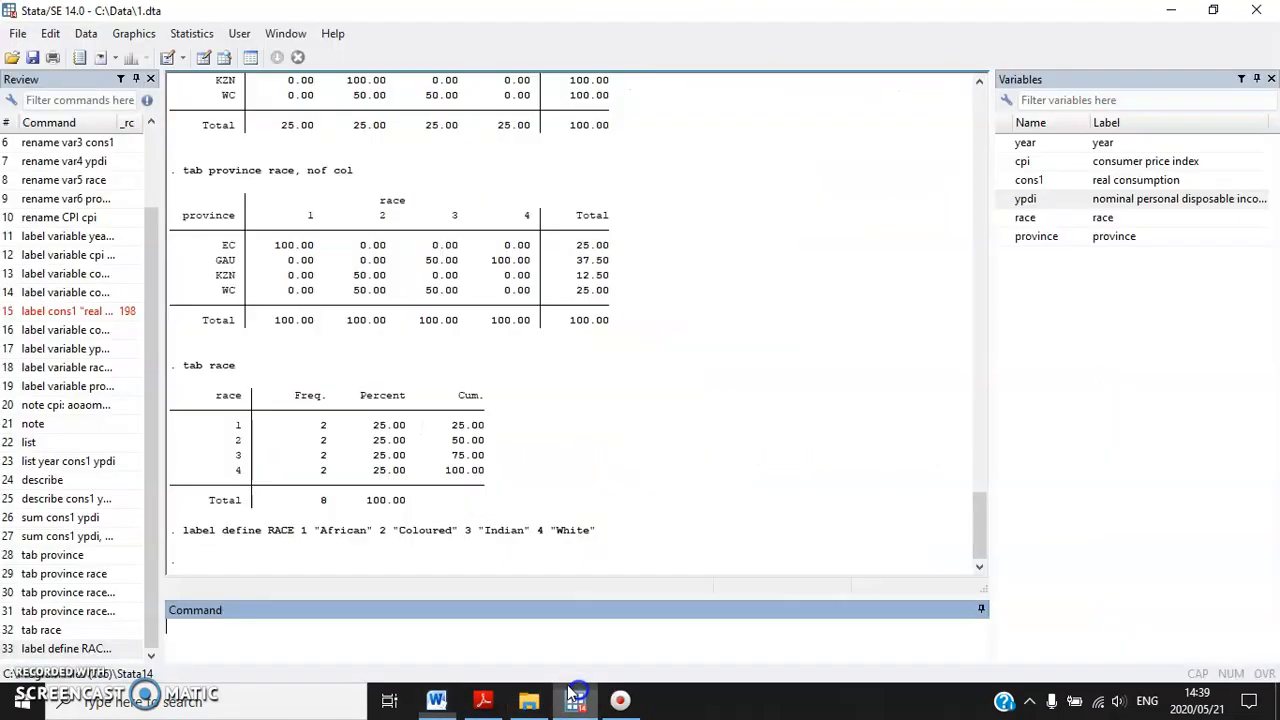
drag(268, 531, 295, 533)
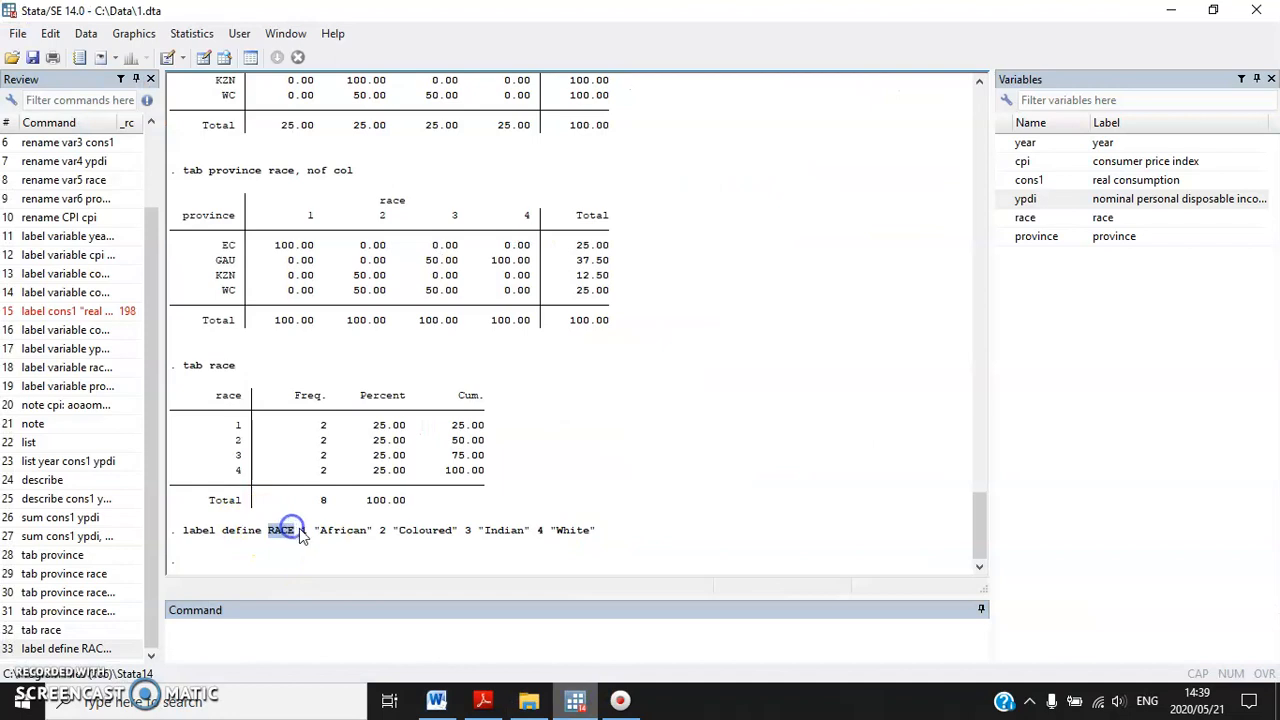
click(304, 646)
click(289, 543)
double_click(283, 537)
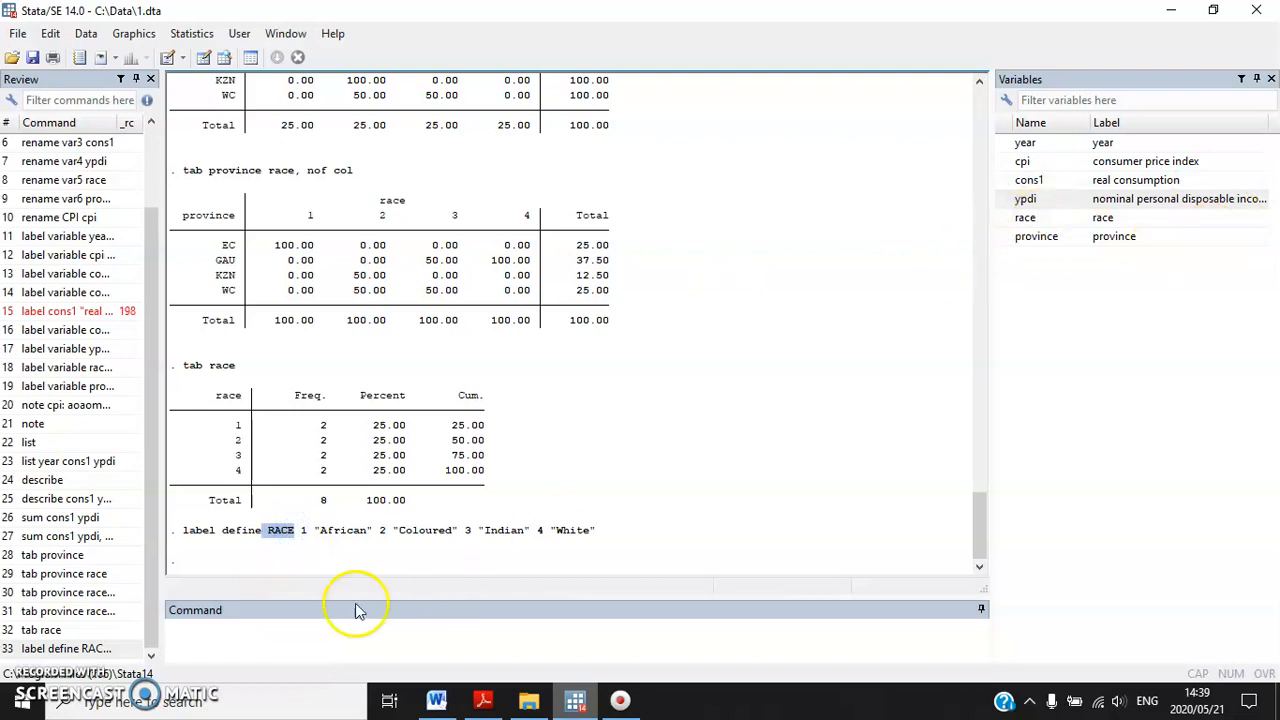
Switch to Word and examine the parts of the label values syntax: the command words, var1 and LABELNAME
click(436, 700)
drag(310, 328, 390, 326)
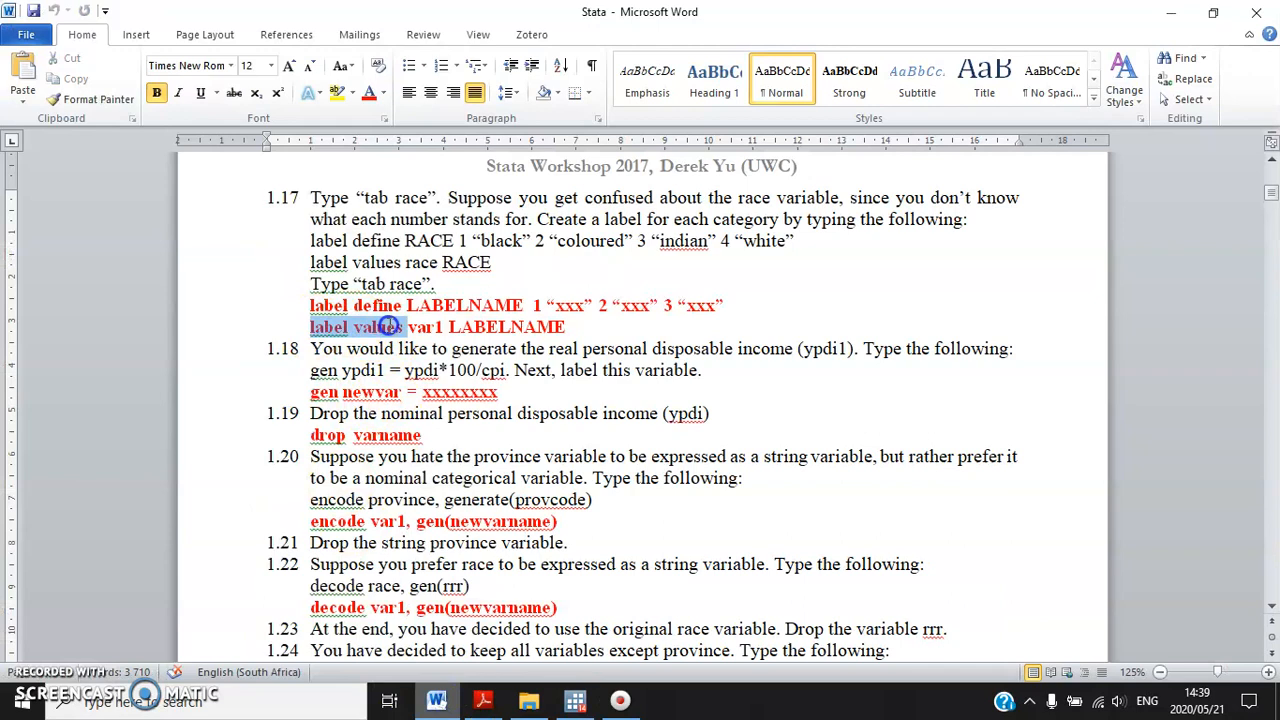
click(408, 327)
drag(408, 327, 443, 327)
drag(566, 327, 450, 327)
Switch to Stata and enter the command "label values race RACE" without running it
click(575, 700)
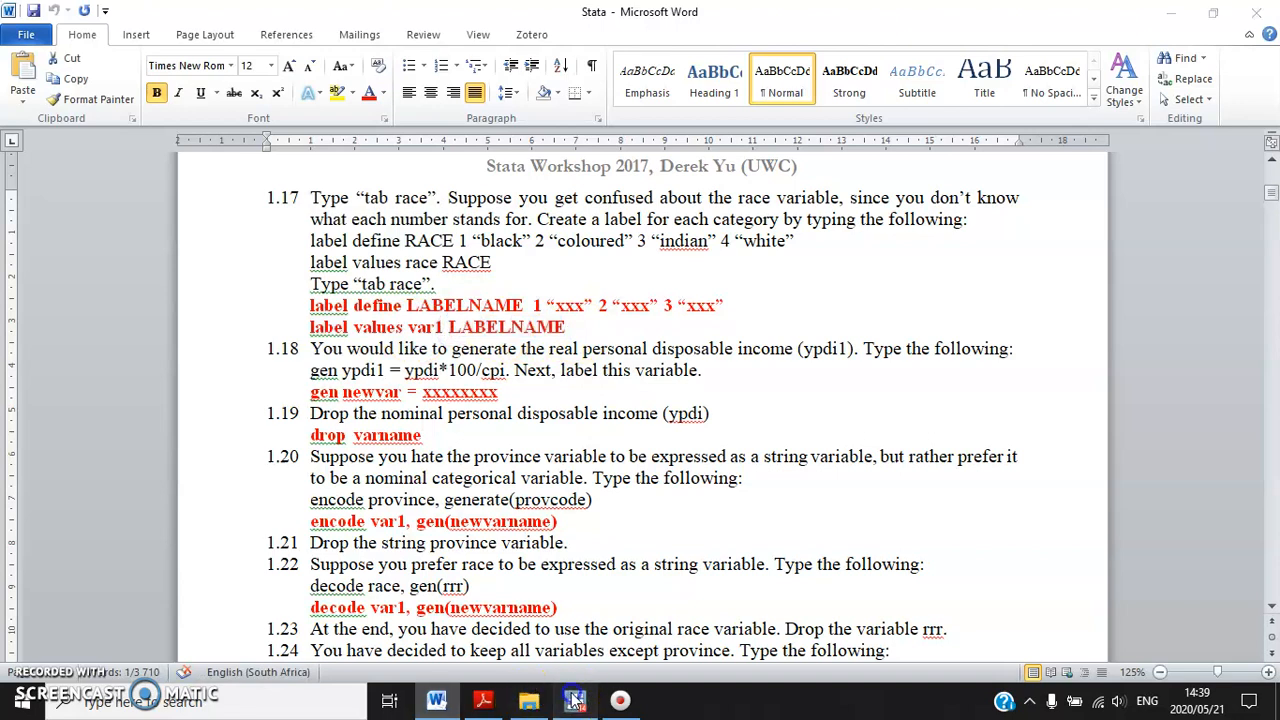
text(label values race)
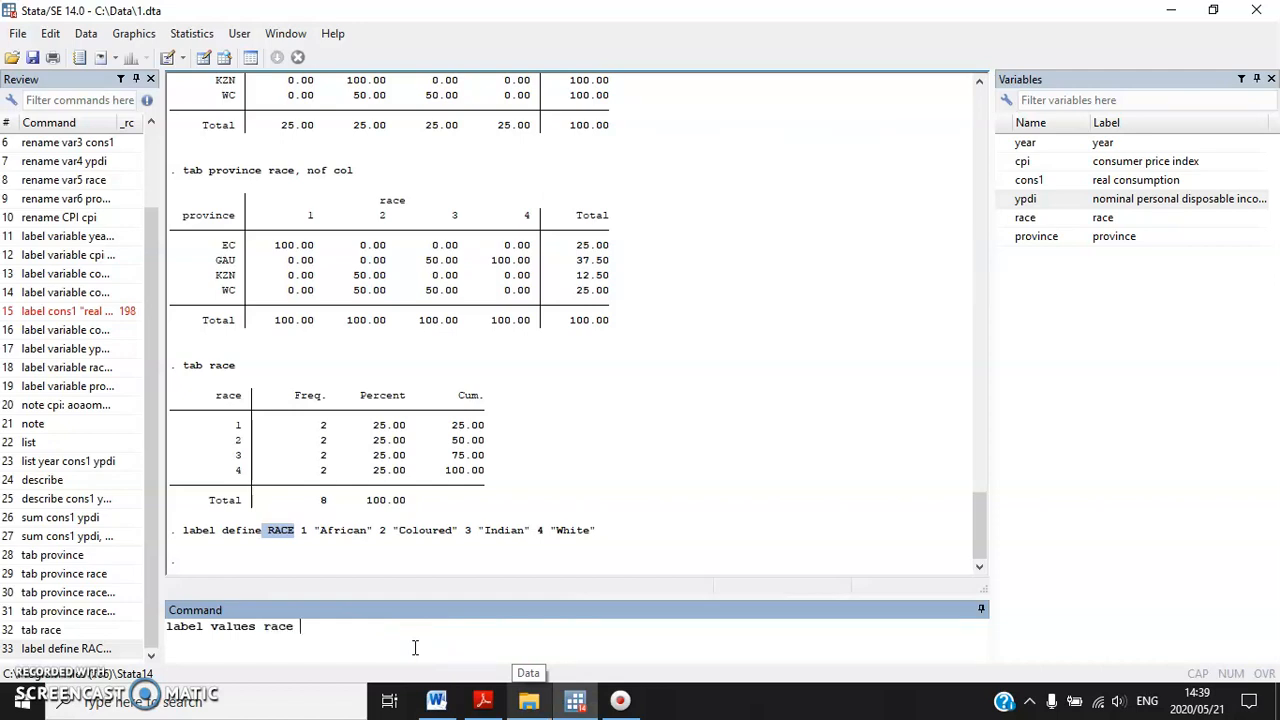
key(Caps_Lock)
text(RACE)
key(Caps_Lock)
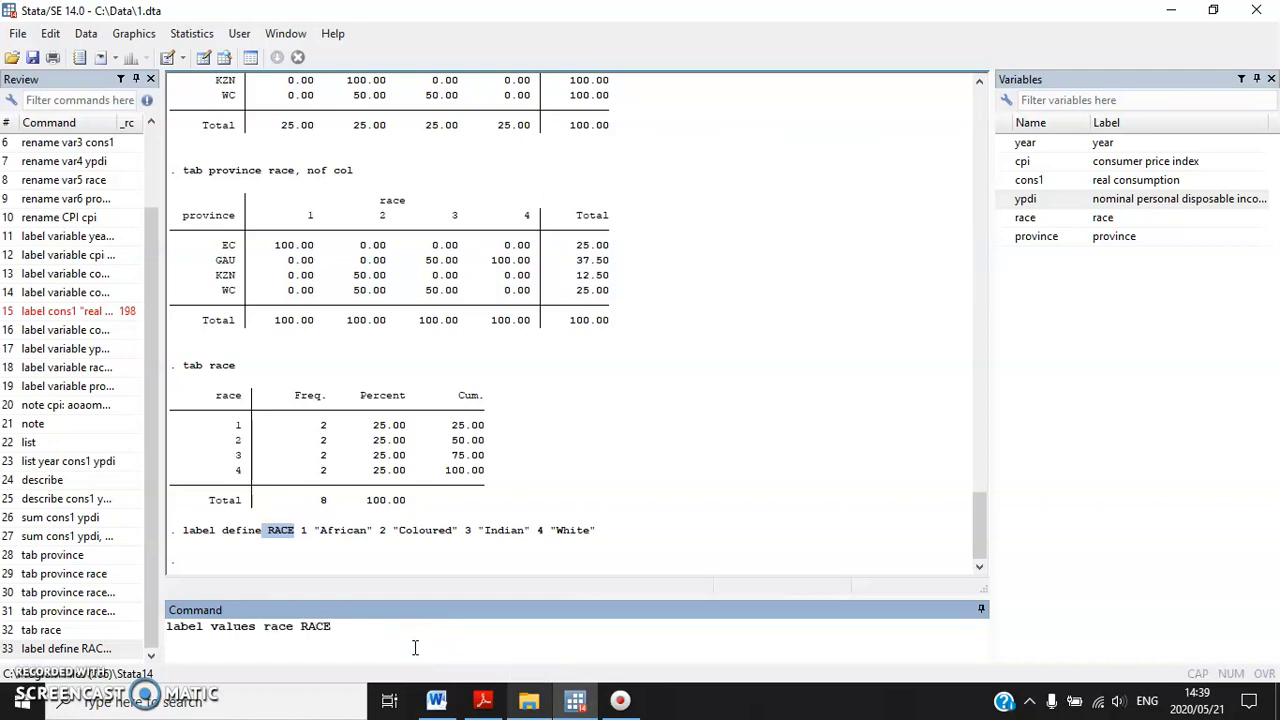
Compare the race variable and RACE label name in the entered command with the label name in the label define line
click(282, 650)
double_click(280, 628)
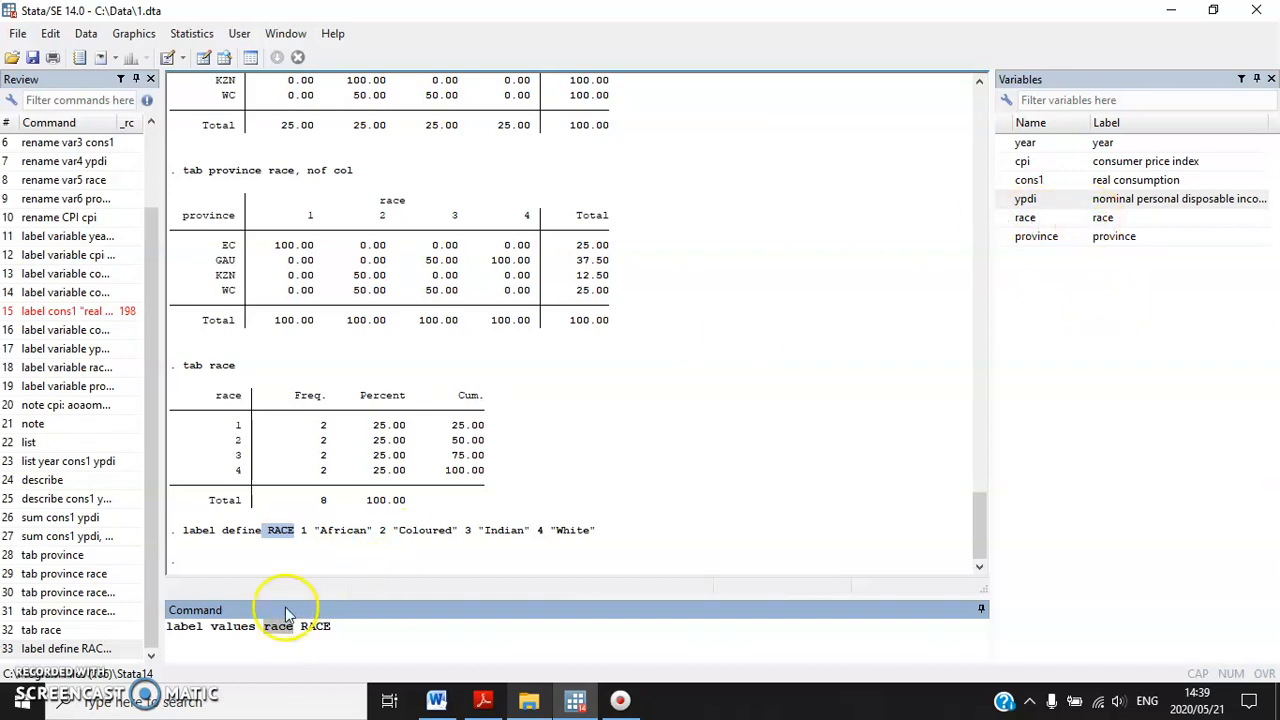
drag(343, 625, 302, 624)
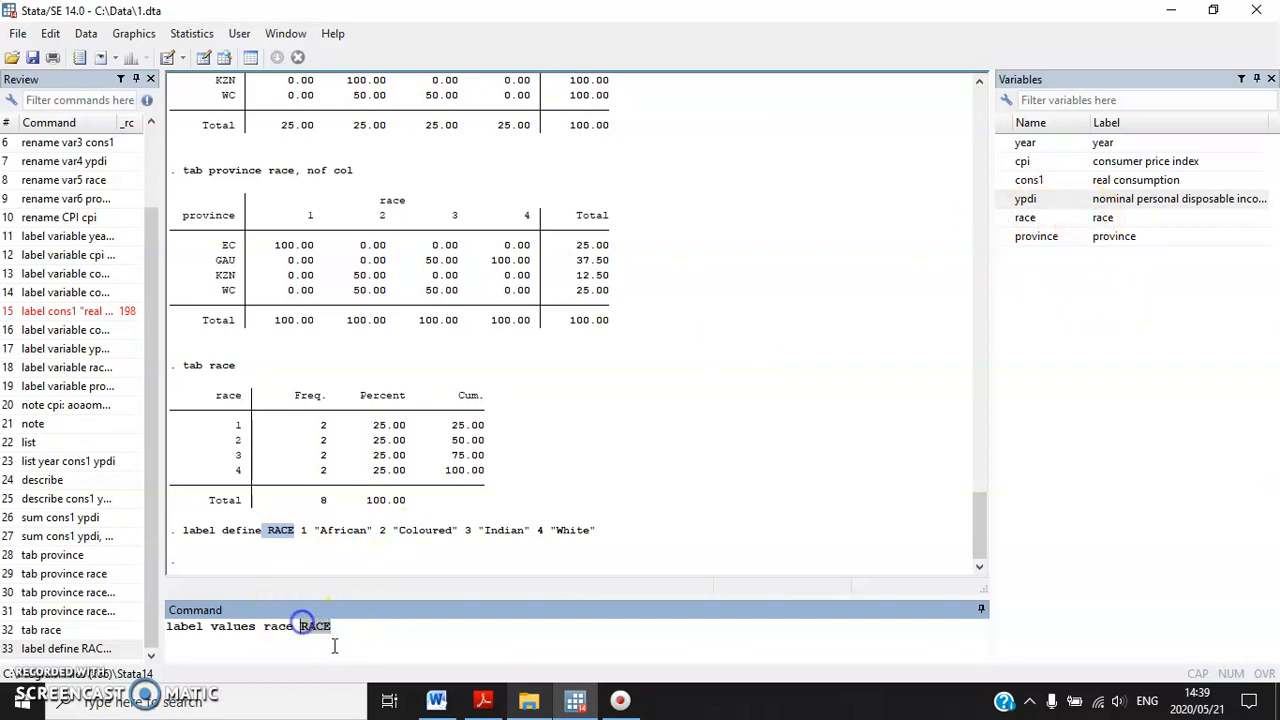
click(278, 535)
double_click(278, 531)
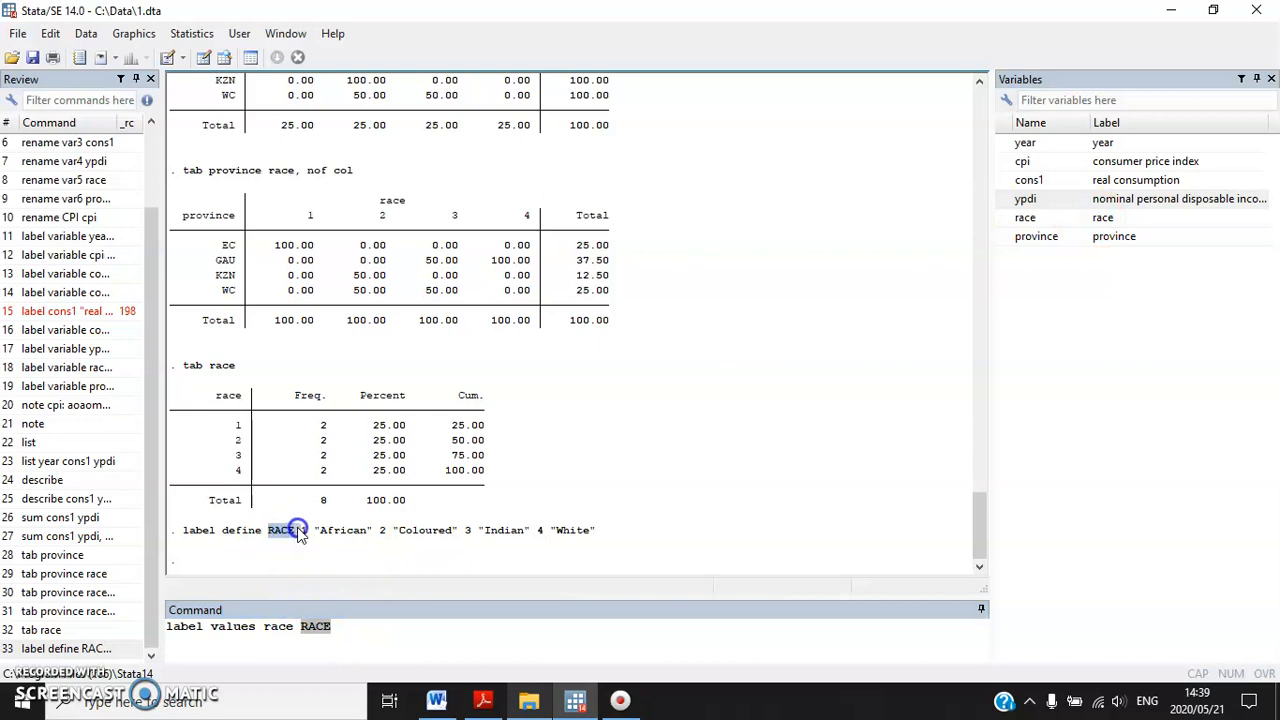
click(352, 634)
drag(350, 637, 265, 625)
Run the entered command to attach the RACE labels to race, and tabulate the variable with "tab race"
click(380, 637)
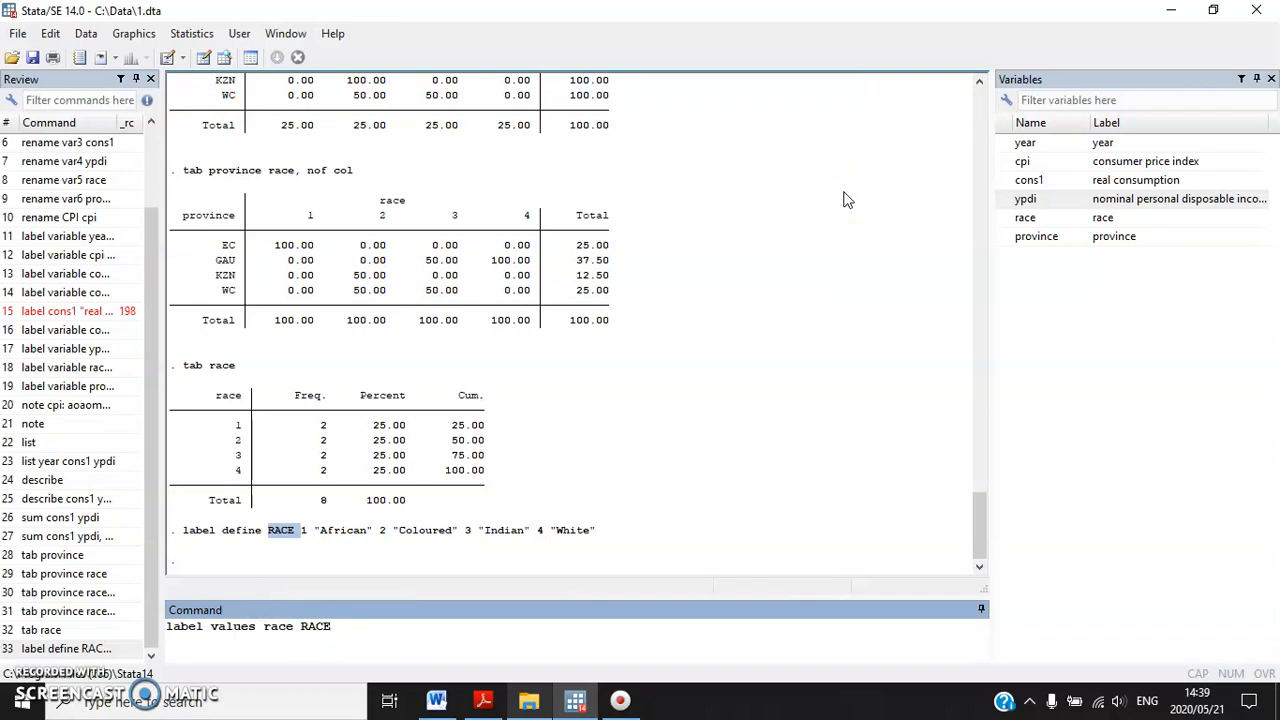
key(Return)
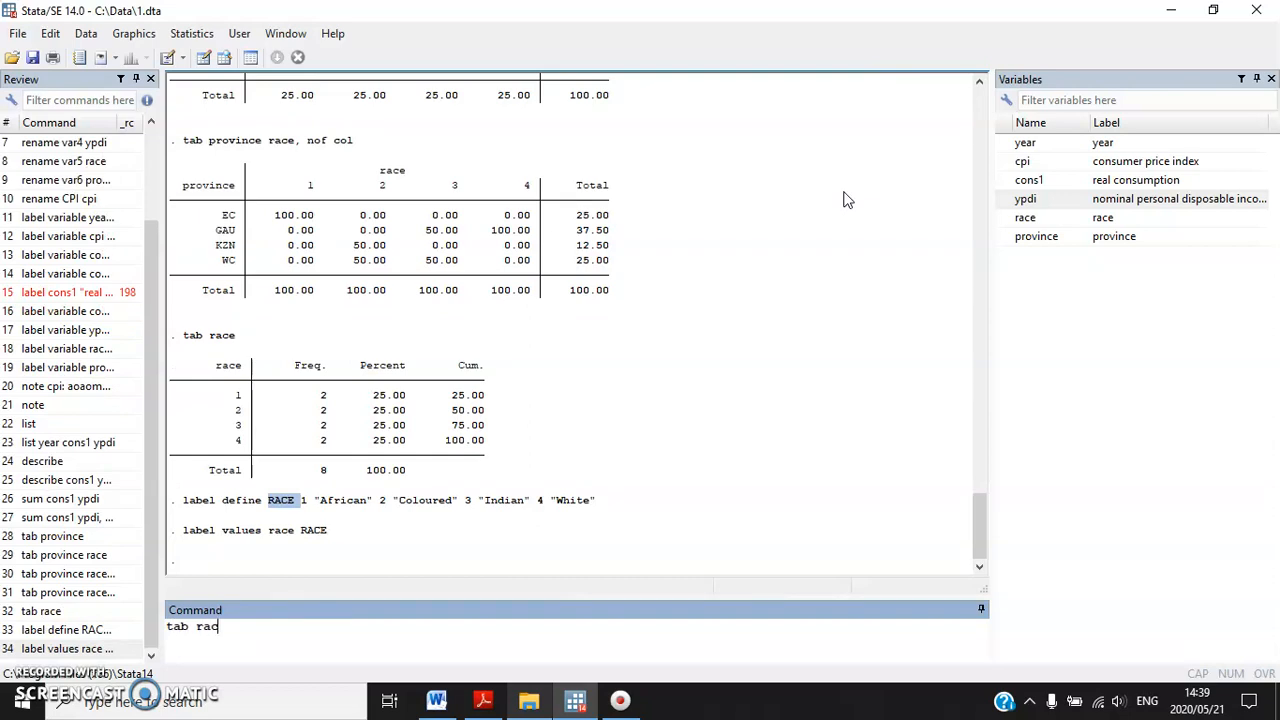
key(Return)
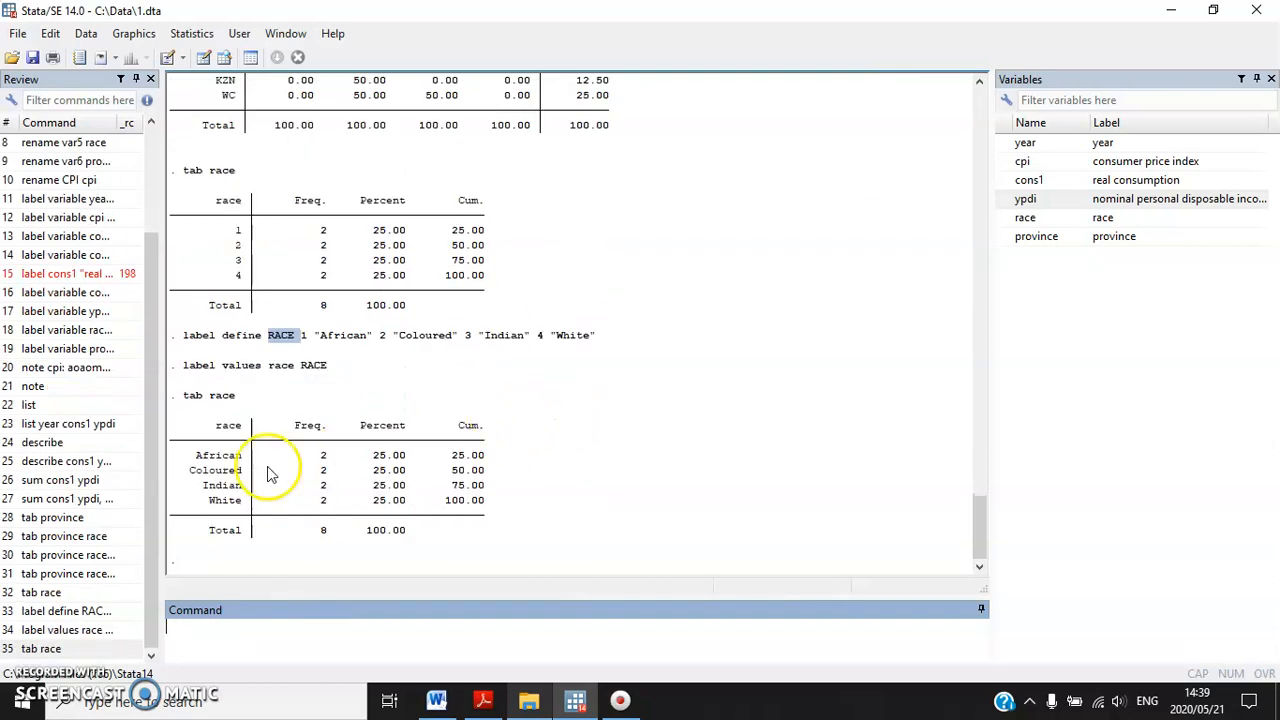
Examine the category labels in the new race table and compare them with the numeric codes in the earlier table
drag(200, 457, 113, 448)
click(530, 510)
click(450, 518)
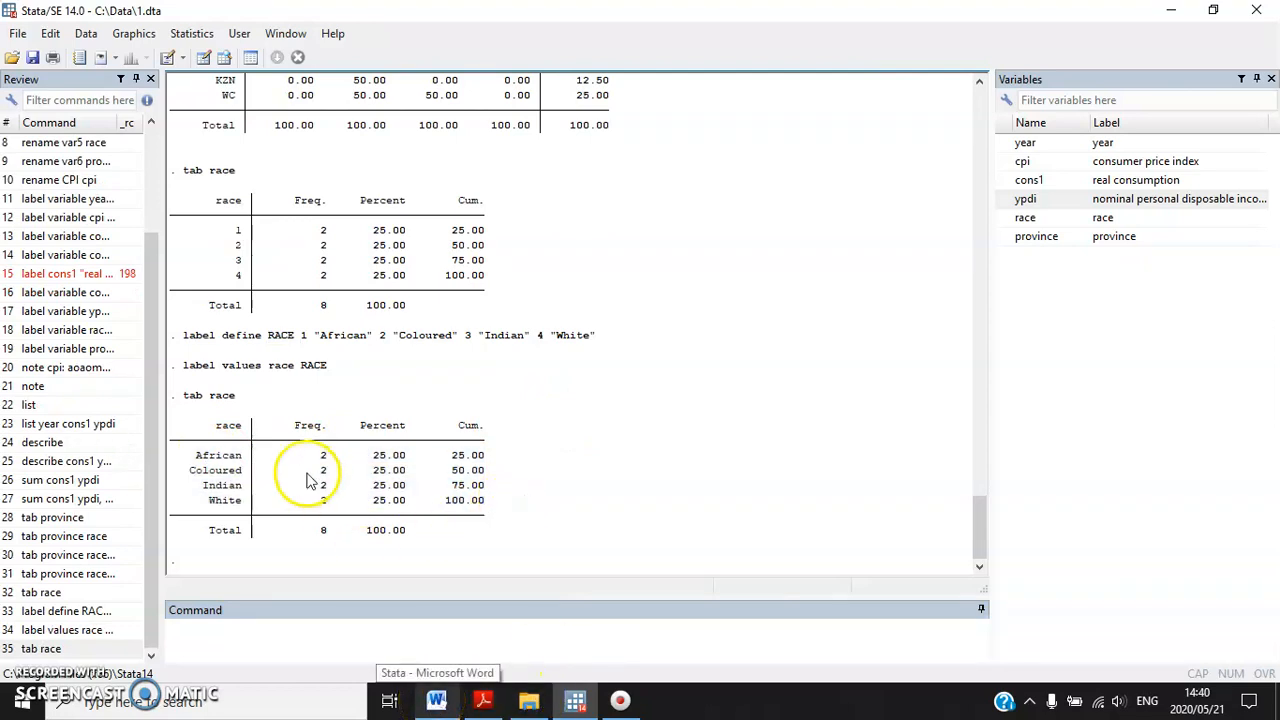
drag(205, 457, 240, 456)
click(200, 487)
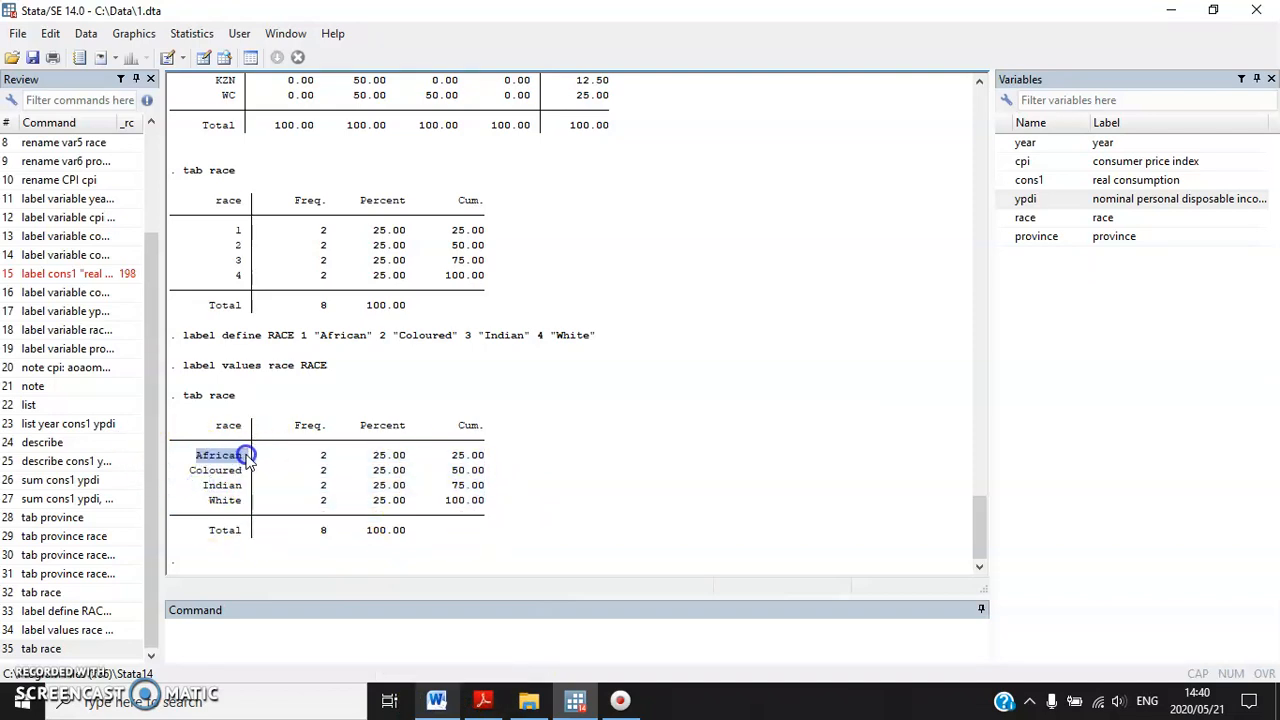
click(239, 230)
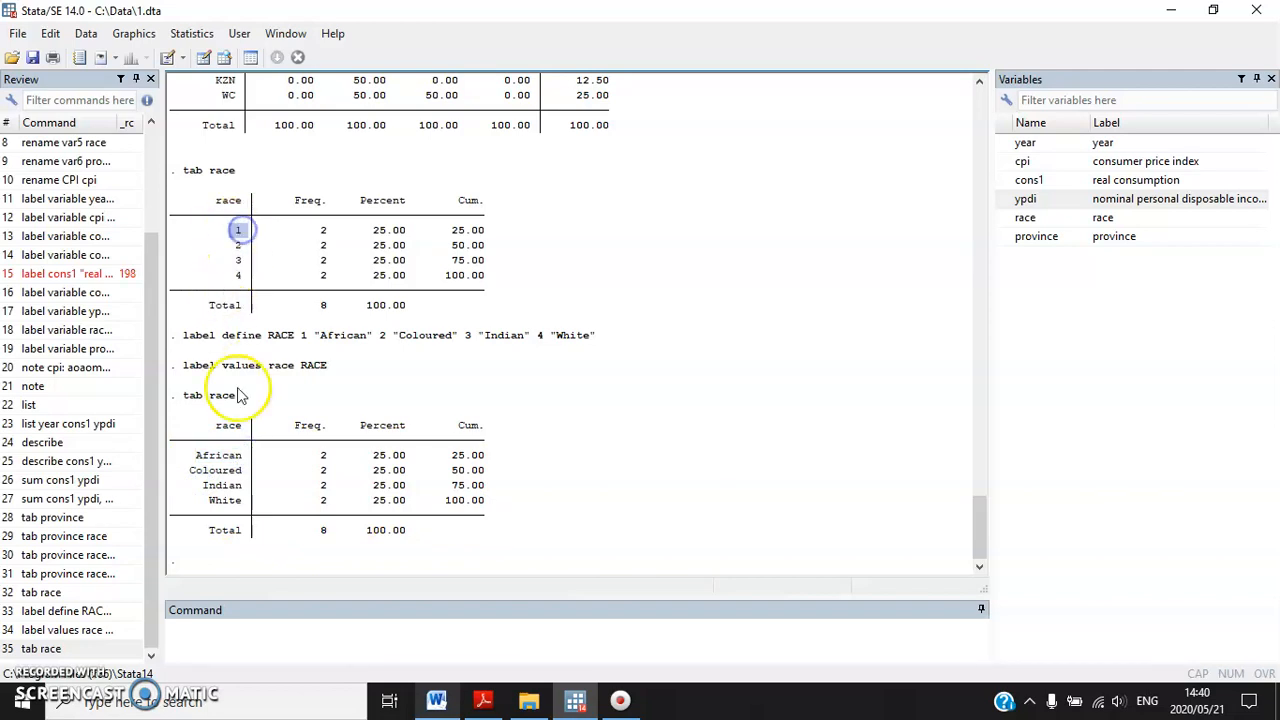
click(197, 462)
click(204, 461)
drag(194, 460, 238, 459)
click(223, 466)
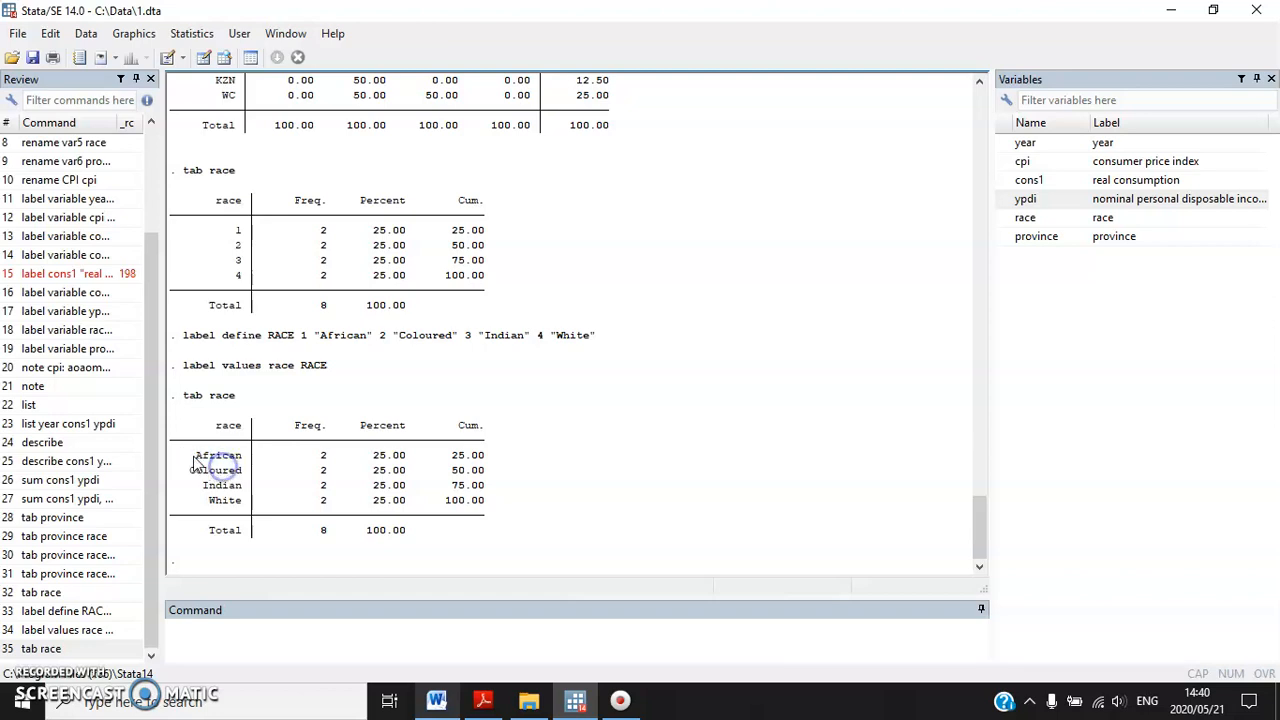
click(193, 455)
click(220, 456)
Switch to Word and read exercise 1.18 on generating real personal disposable income, including the gen newvar syntax
click(436, 700)
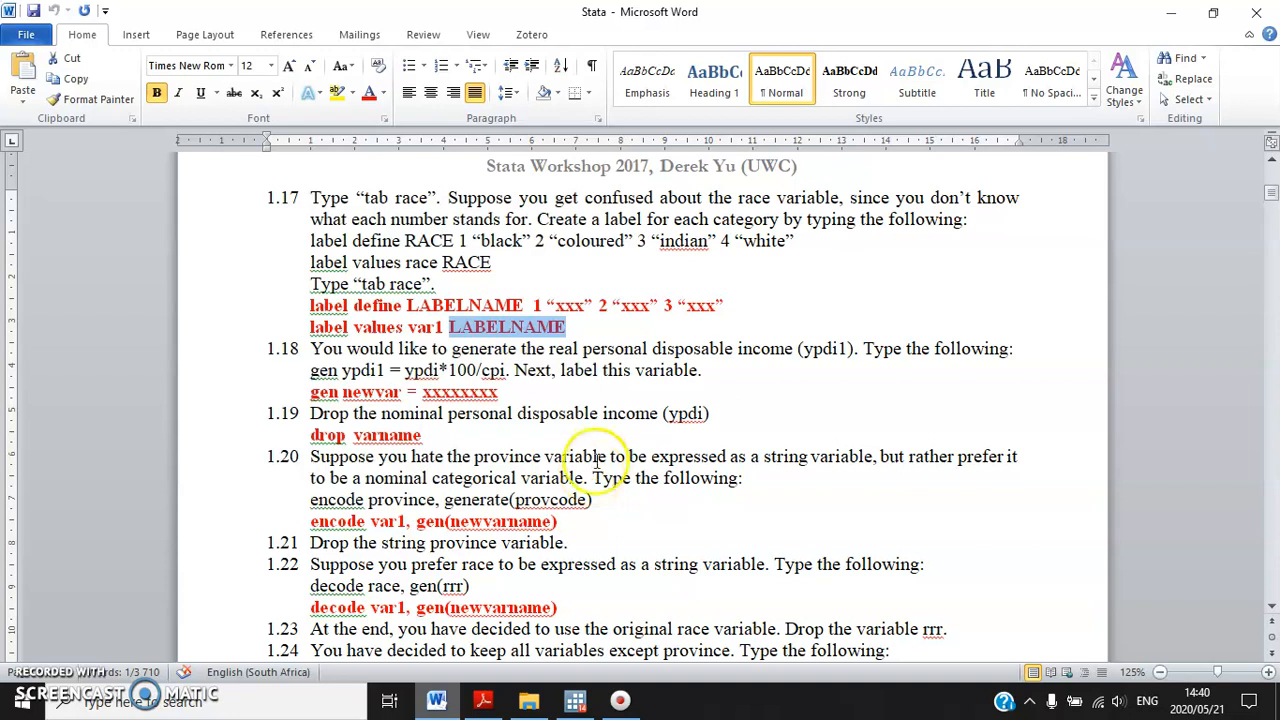
scroll(600, 460, down, 1)
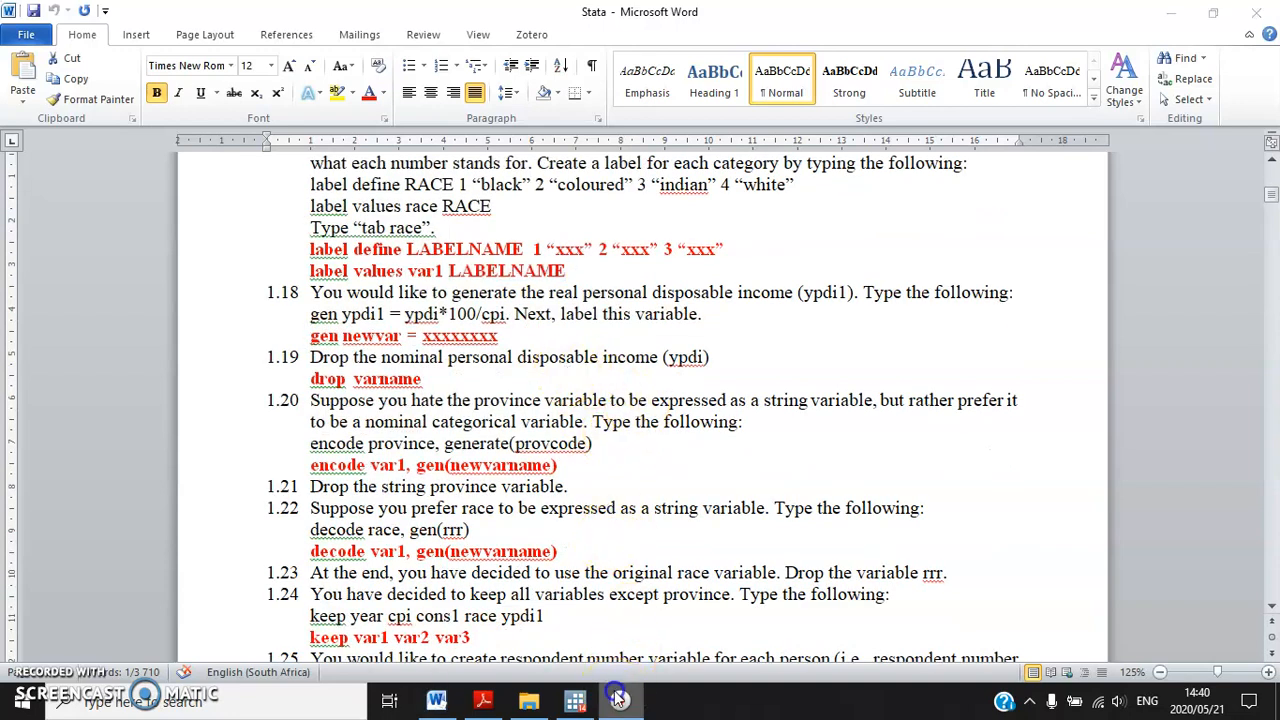
click(495, 336)
drag(478, 331, 319, 300)
click(408, 335)
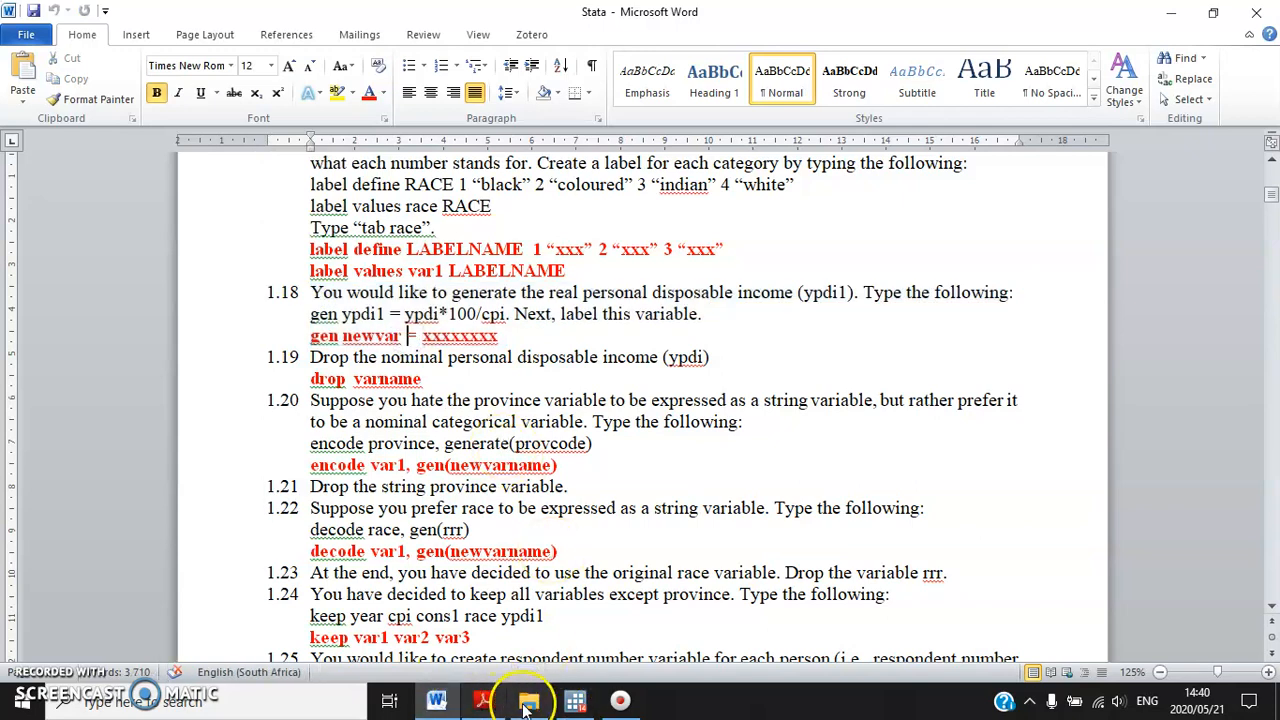
Compare the formula "gen ypdi1 = ypdi*100/cpi" in exercise 1.18 of the Word worksheet with the gen newvar syntax below it
click(575, 700)
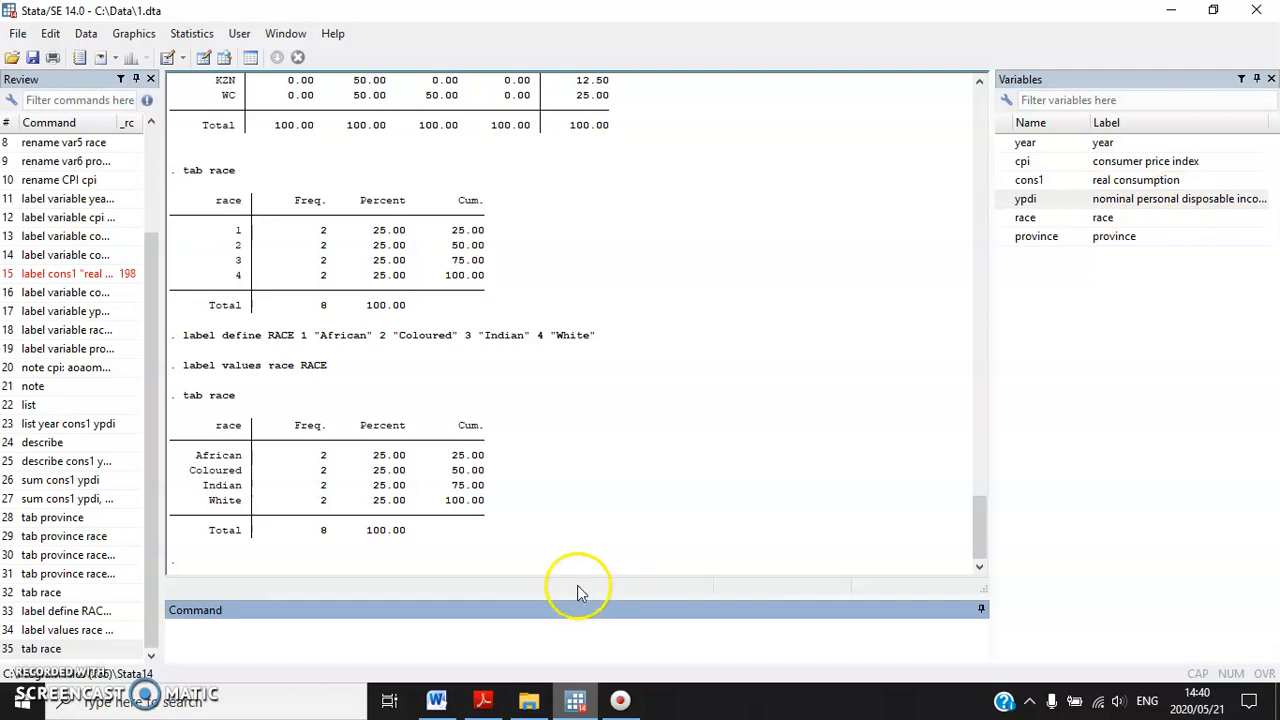
click(436, 700)
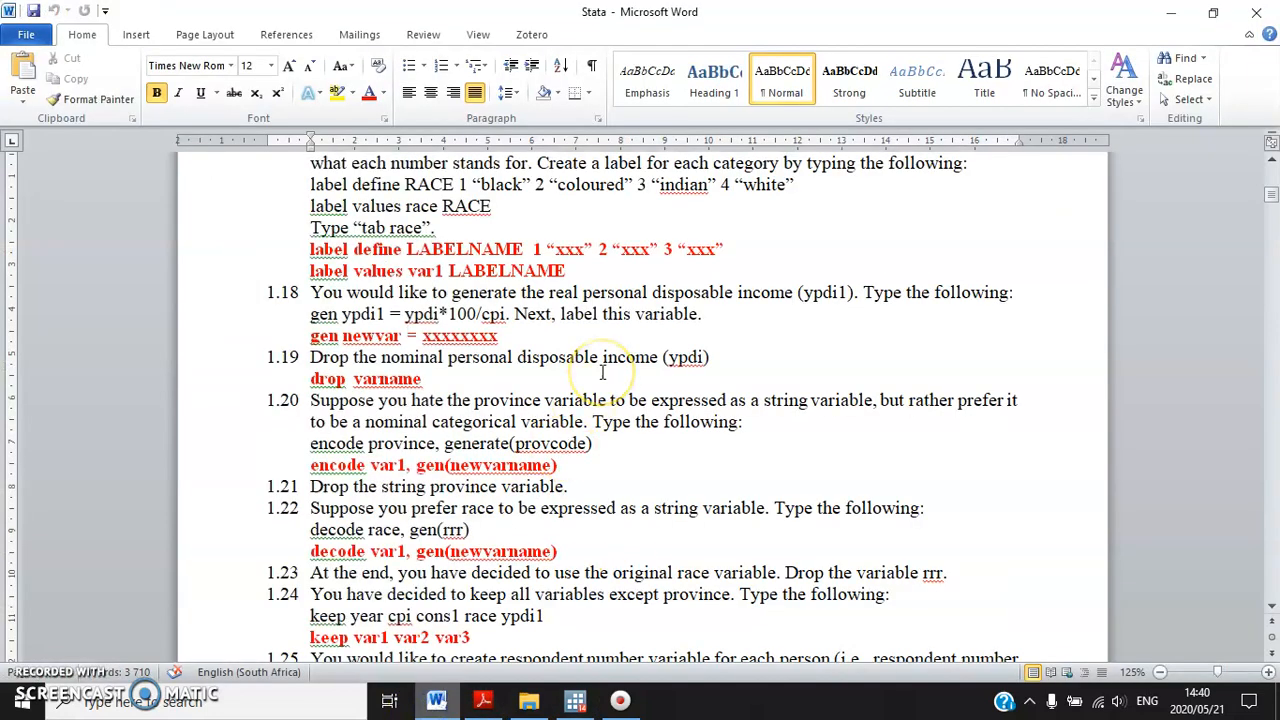
double_click(563, 291)
click(535, 335)
drag(383, 314, 342, 314)
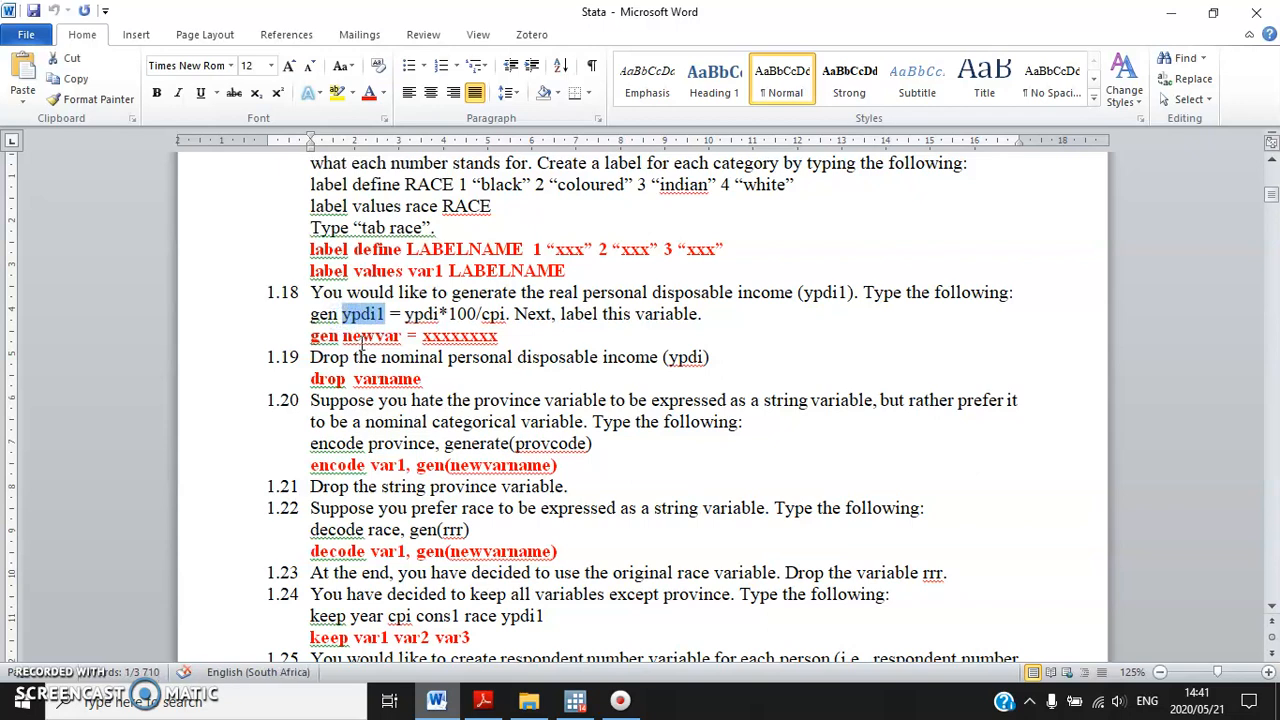
drag(405, 314, 506, 314)
click(456, 315)
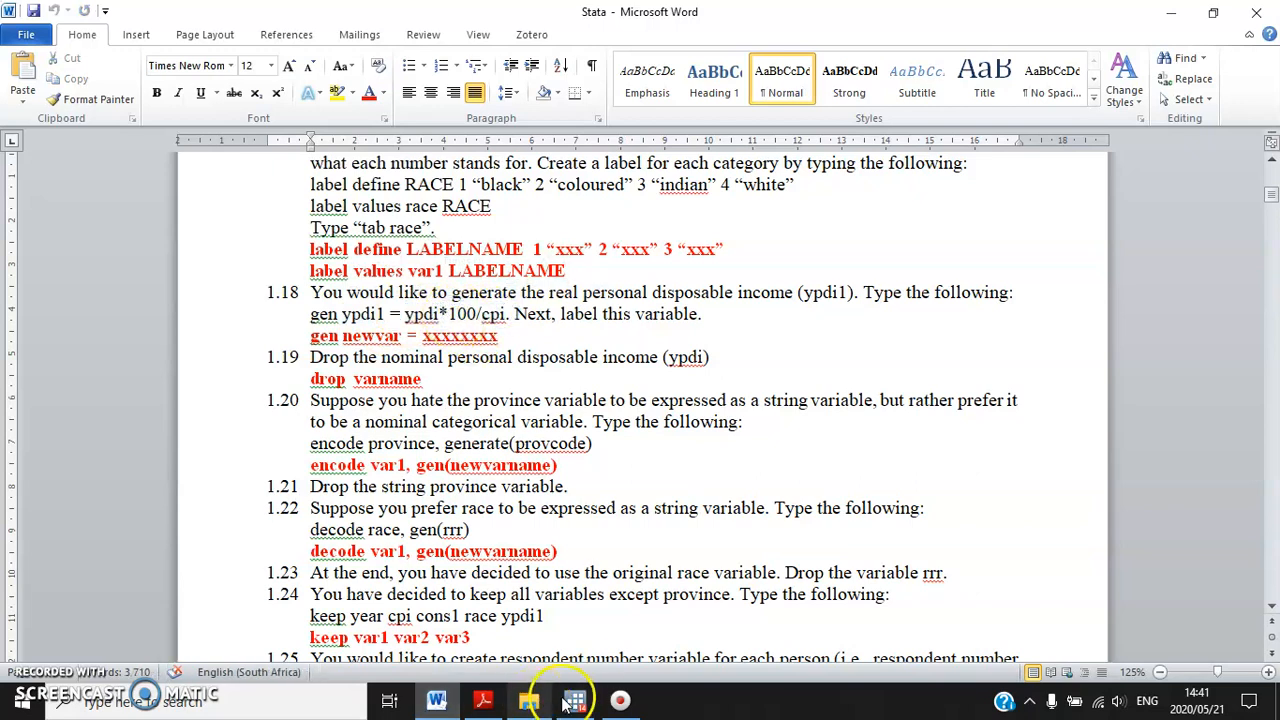
Switch to Stata and generate real personal disposable income with "gen ypdi1 = ypdi / cpi * 100"
click(575, 703)
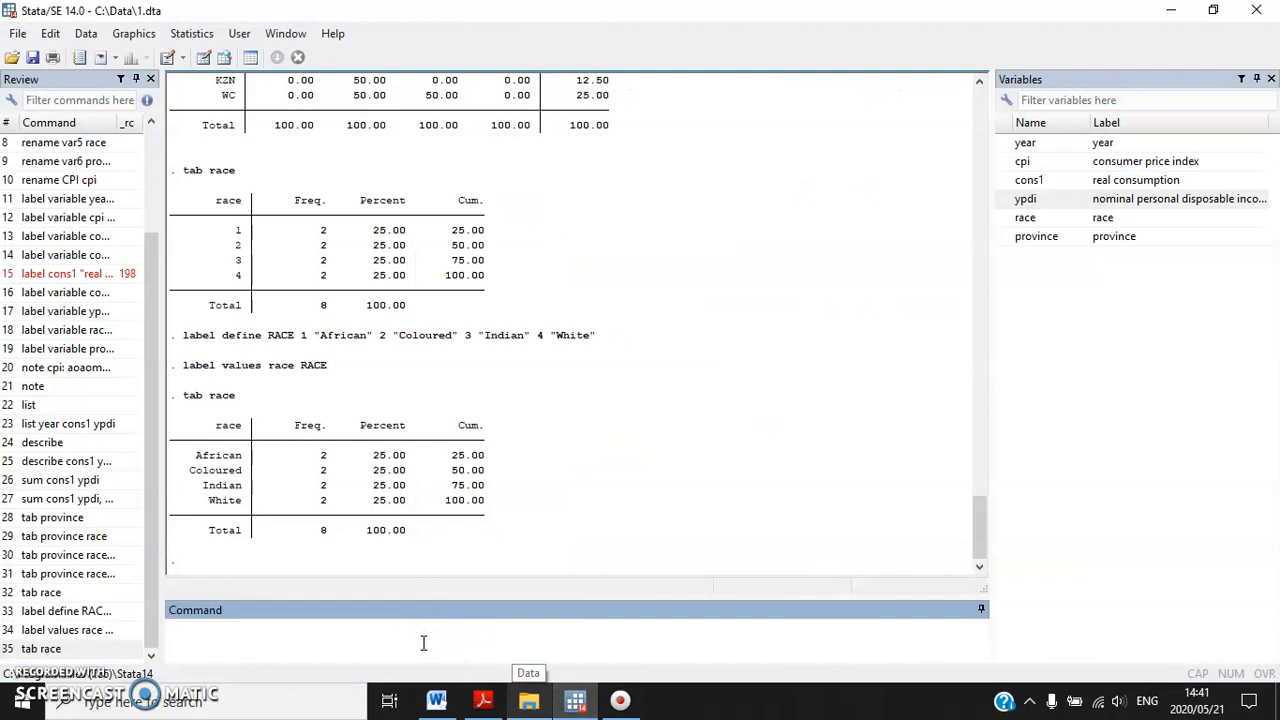
text(gen ypdi1 = ypdi / cpi)
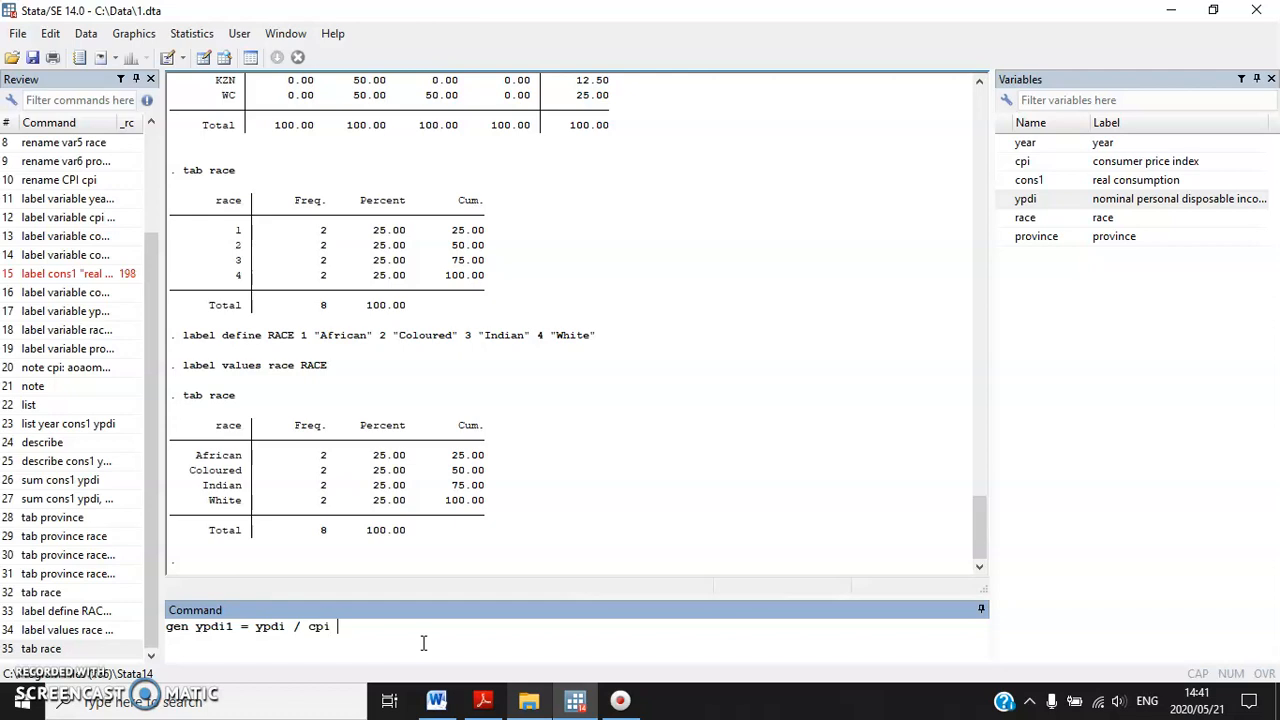
text( * 100)
key(Return)
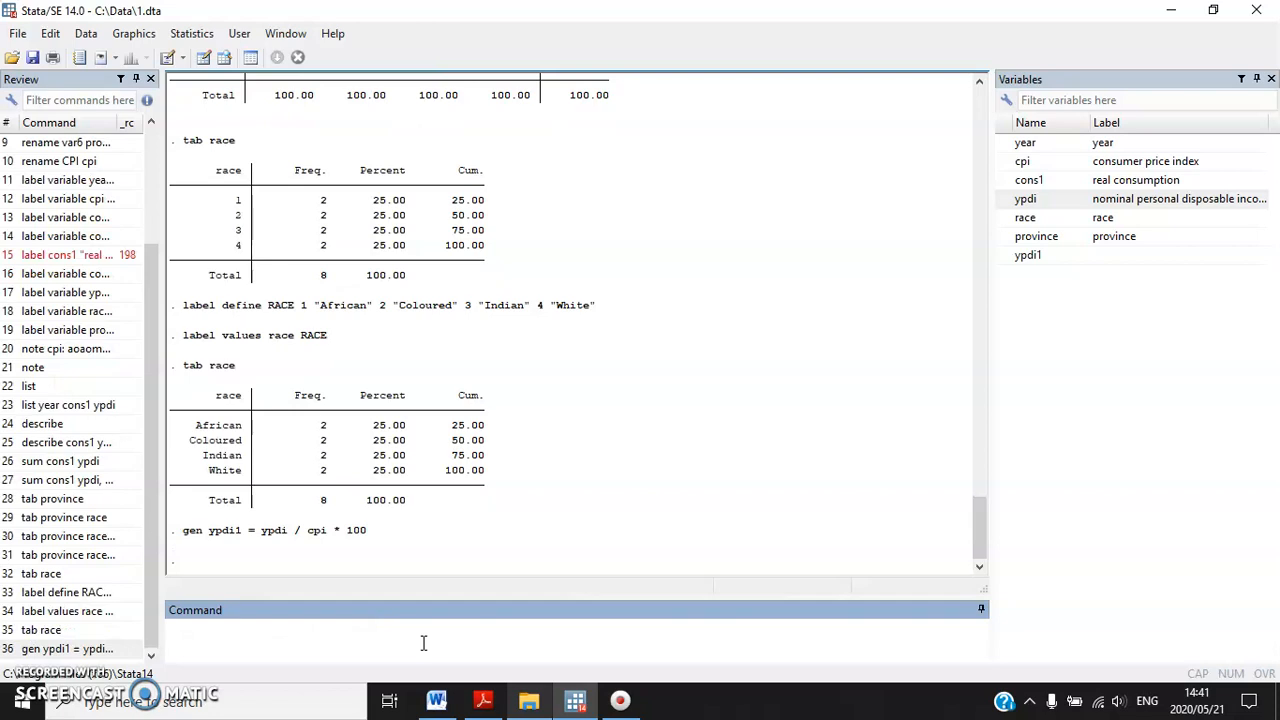
Label the variable ypdi1 as "real personal disposable income" with the label variable command
click(289, 640)
text(label vria)
key(BackSpace)
key(BackSpace)
key(BackSpace)
text(ai)
text(riab)
text(le ypdi1 "real personal disposable income)
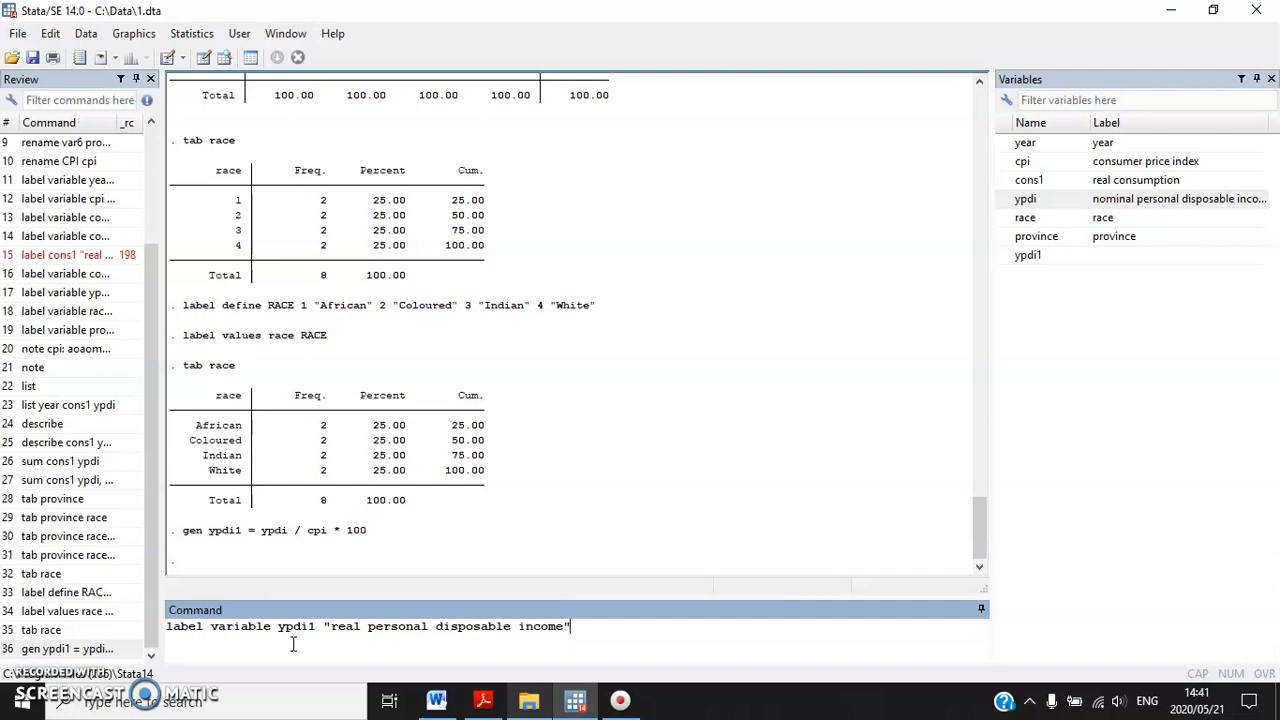
key(Return)
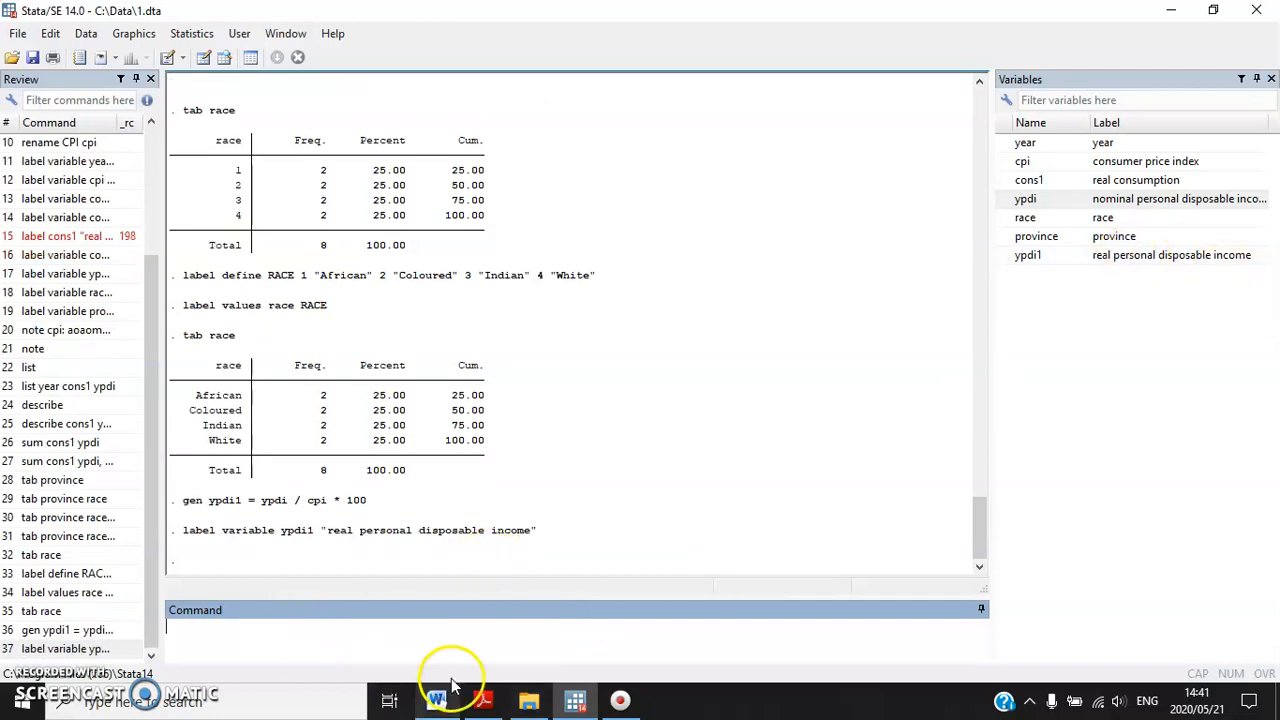
Read exercise 1.19 and its drop syntax in Word, and run "drop ypdi" in Stata to remove nominal personal disposable income
click(620, 700)
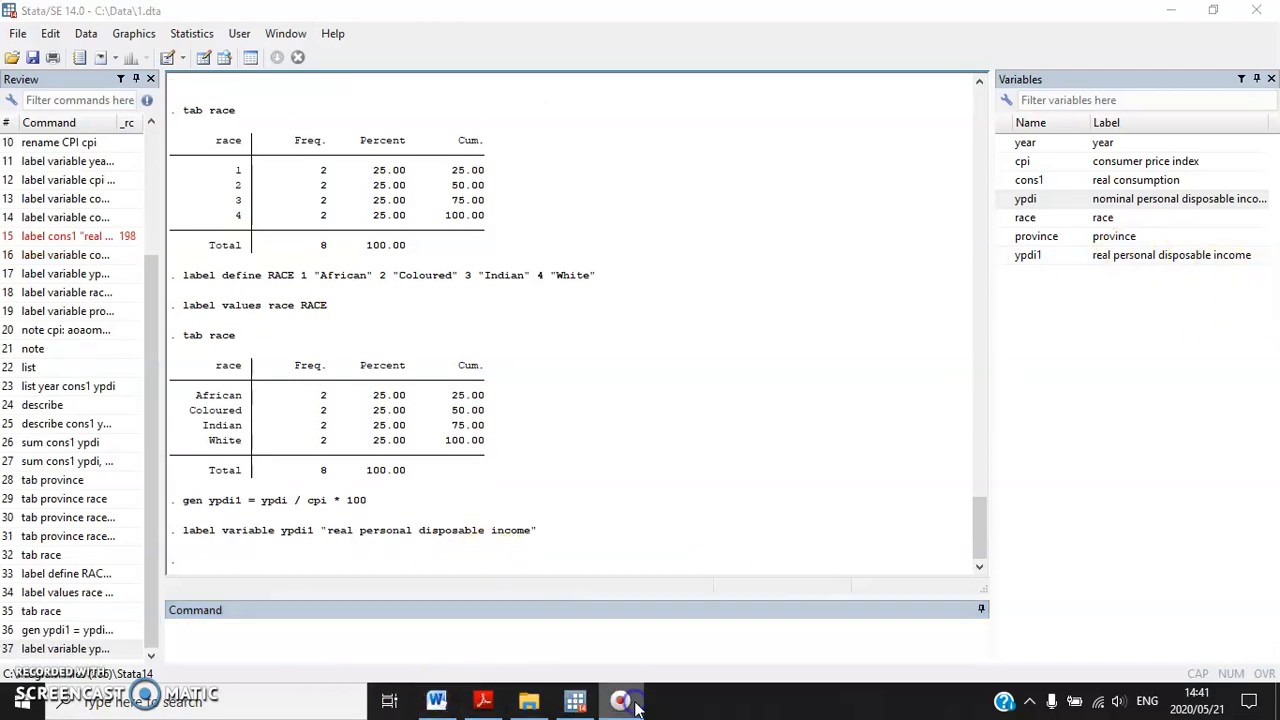
click(1172, 10)
scroll(455, 390, down, 1)
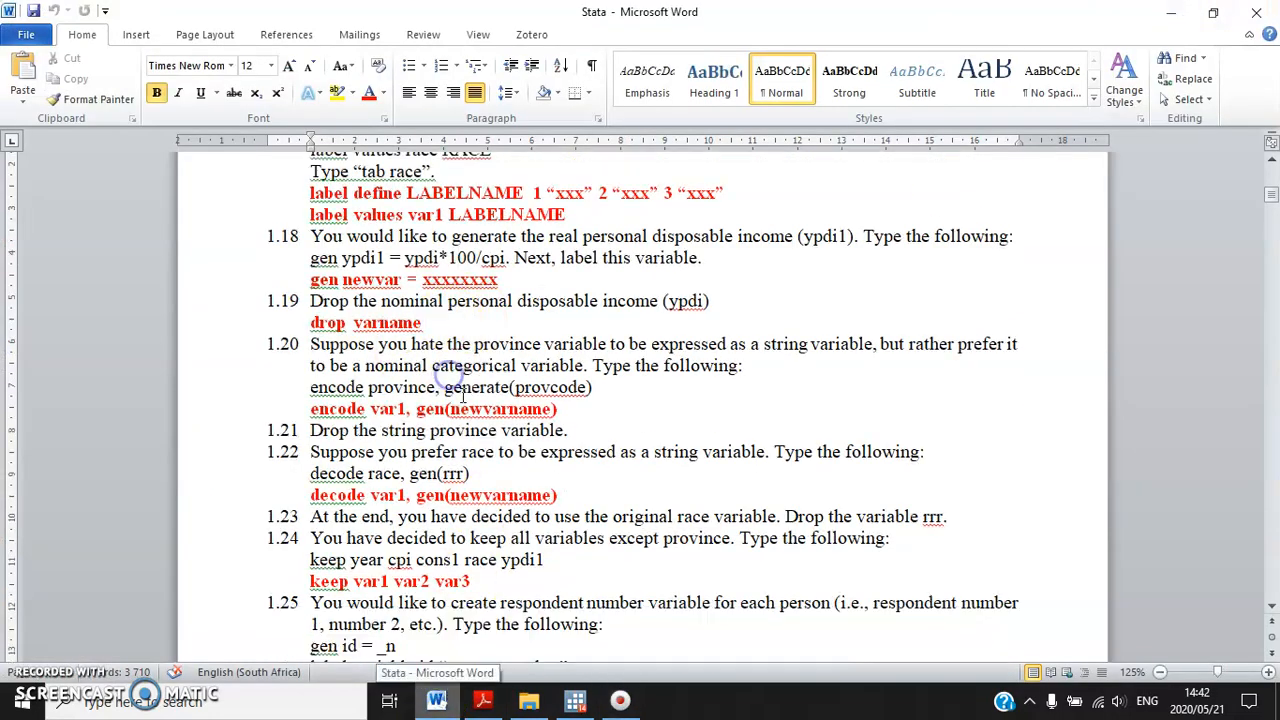
drag(453, 321, 345, 323)
click(612, 303)
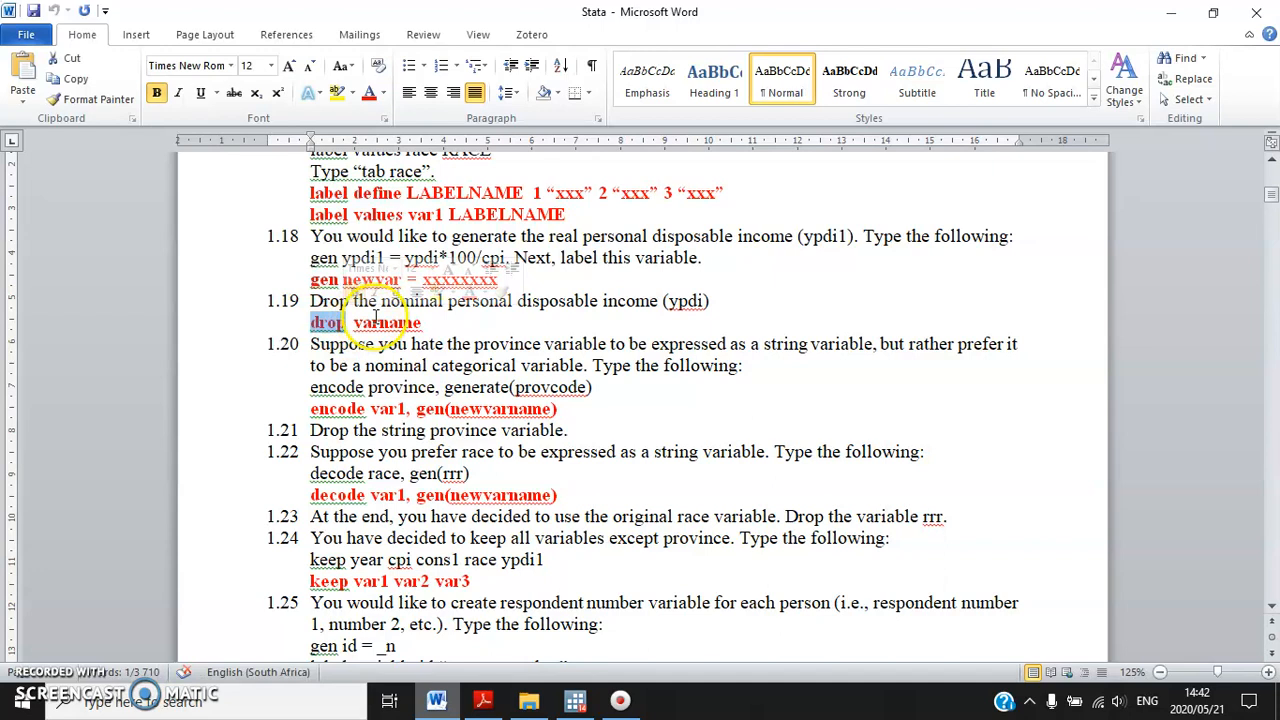
click(574, 698)
click(466, 634)
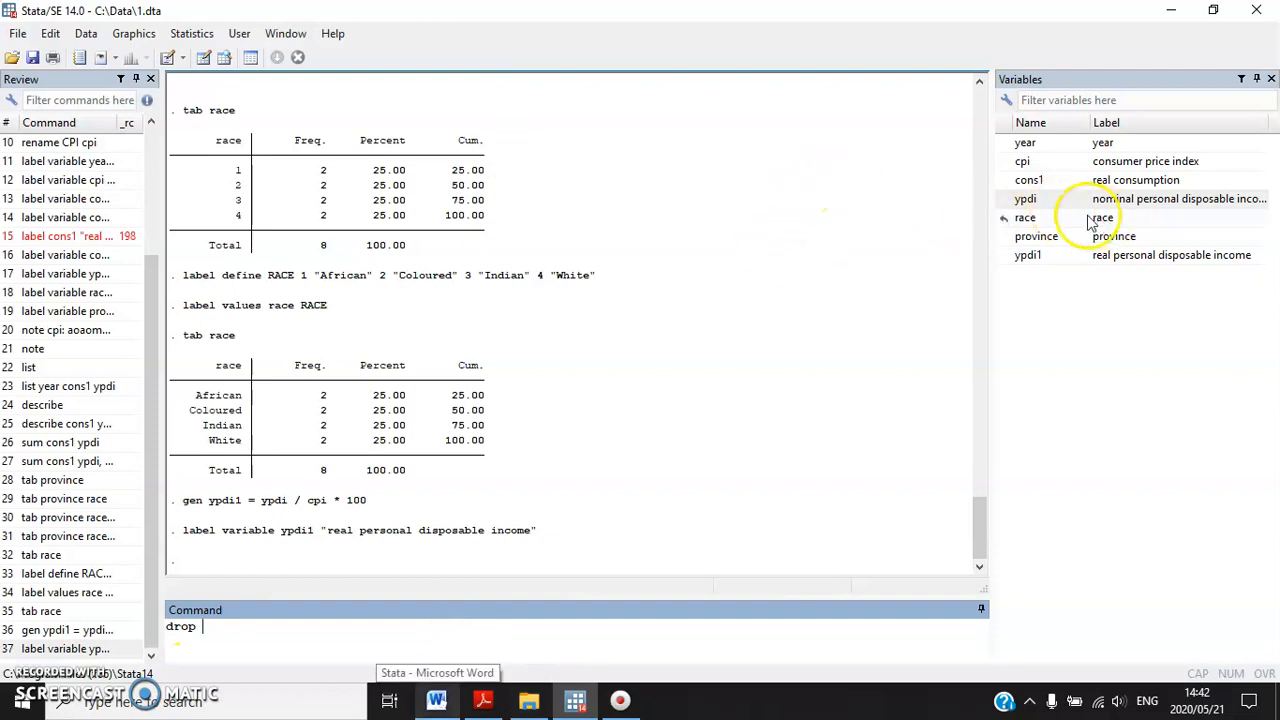
double_click(1056, 202)
click(279, 634)
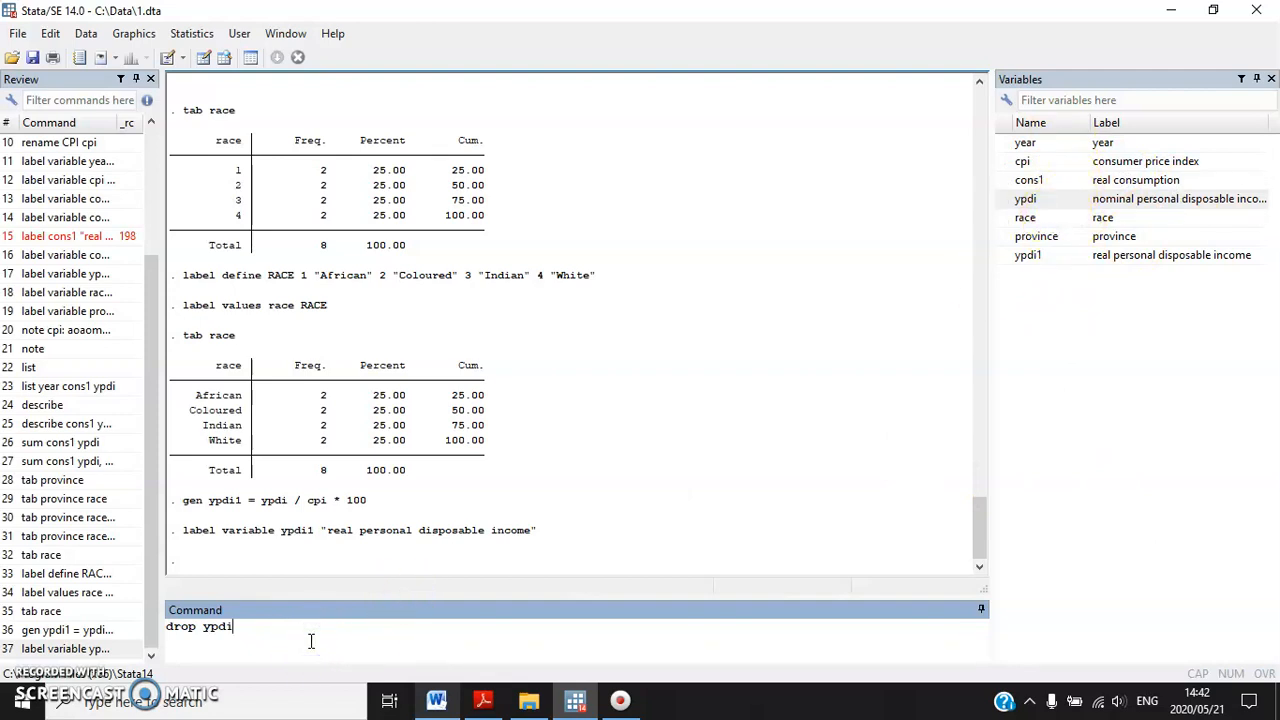
key(Return)
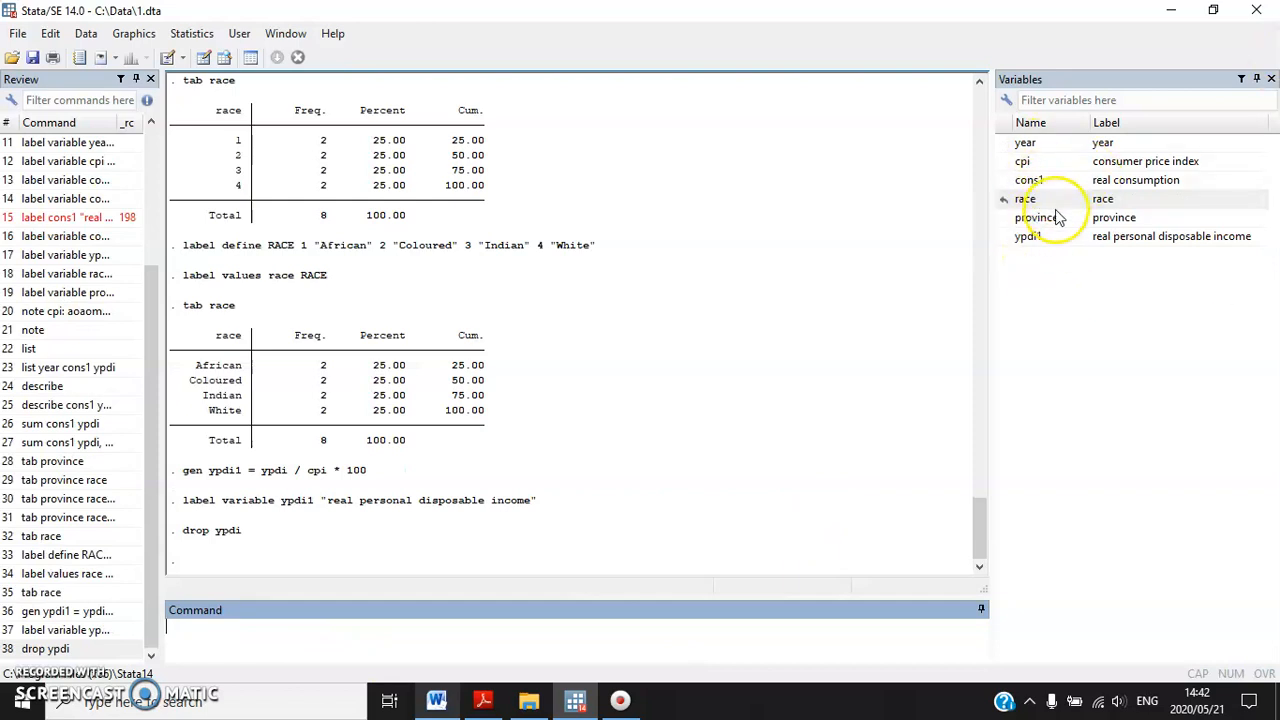
click(622, 700)
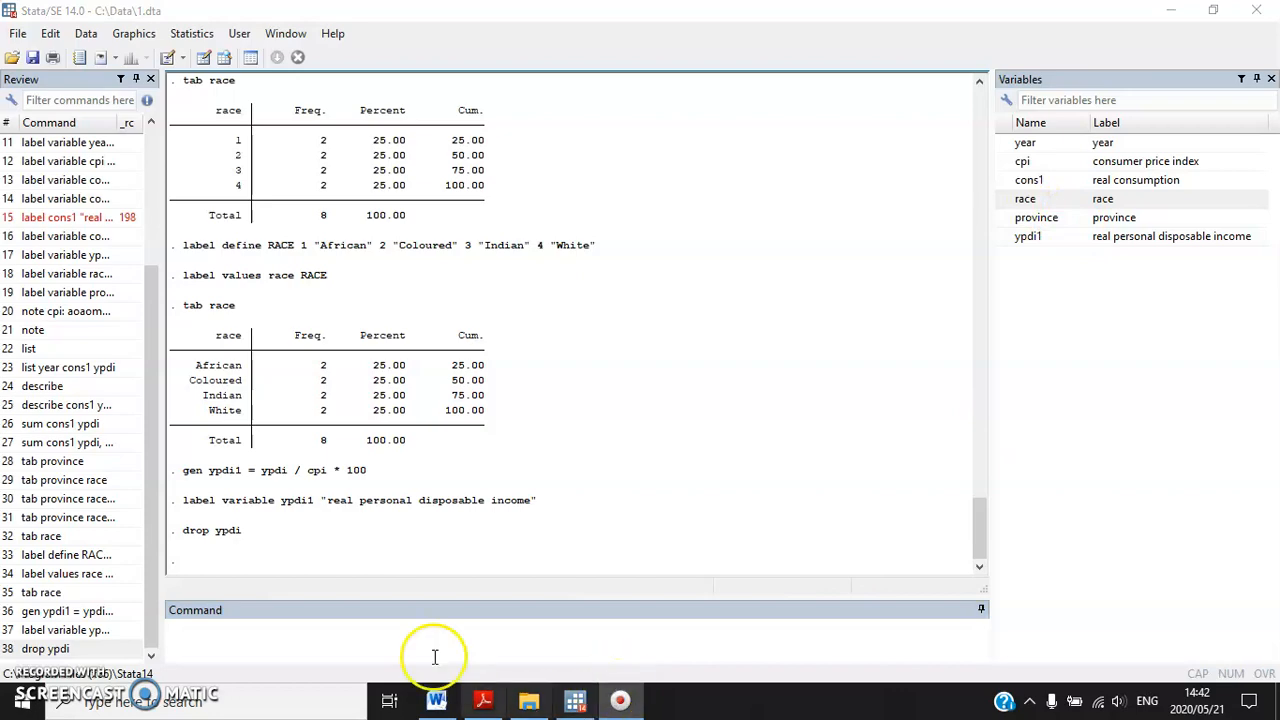
click(1170, 12)
click(1170, 12)
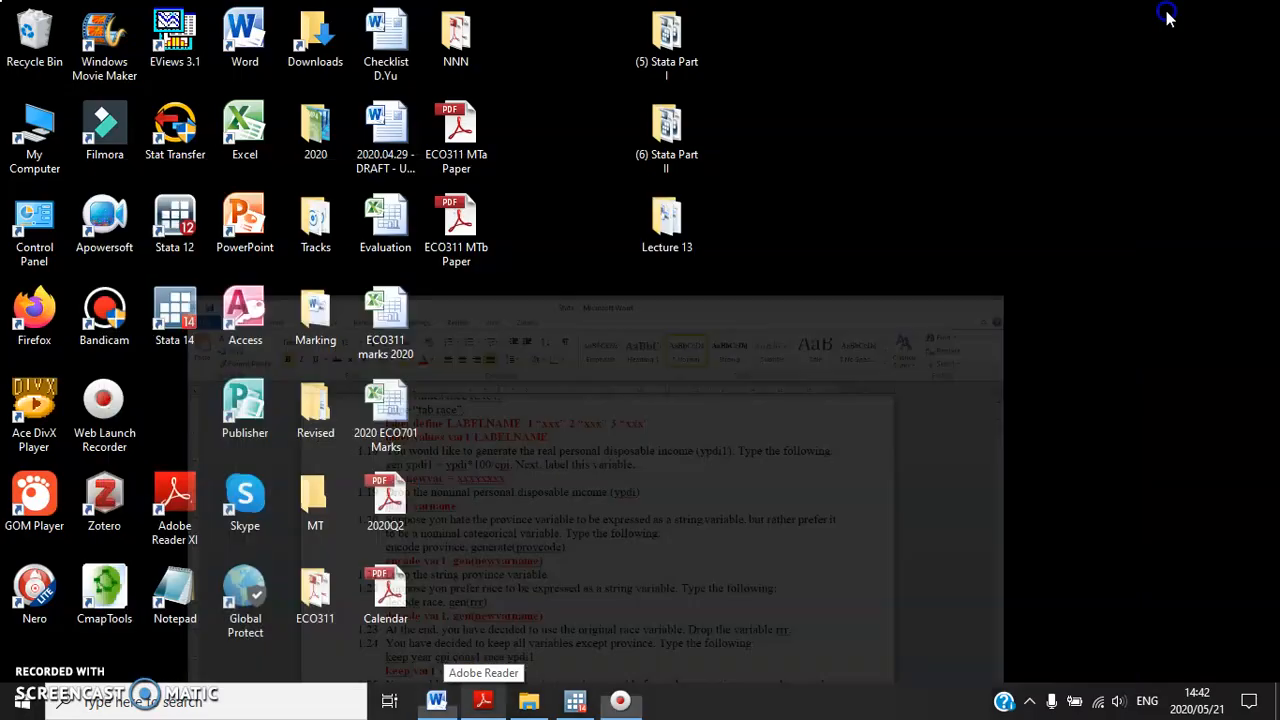
right_click(620, 703)
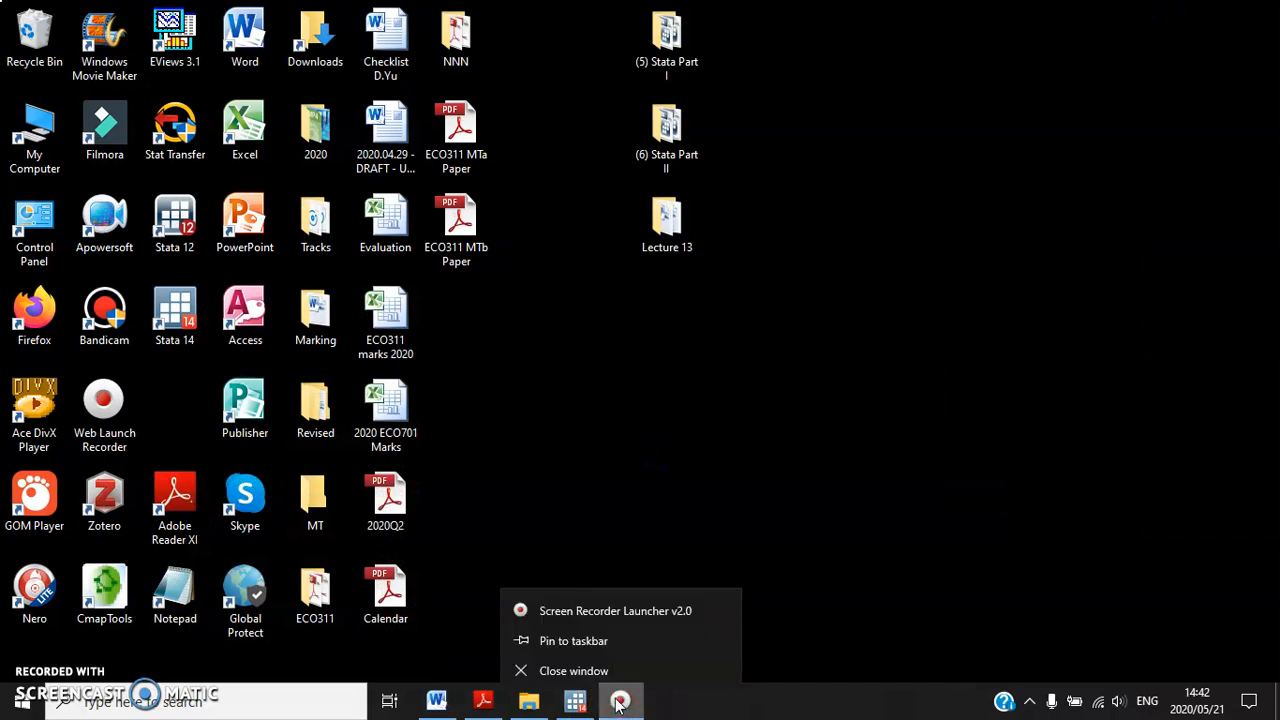
click(627, 602)
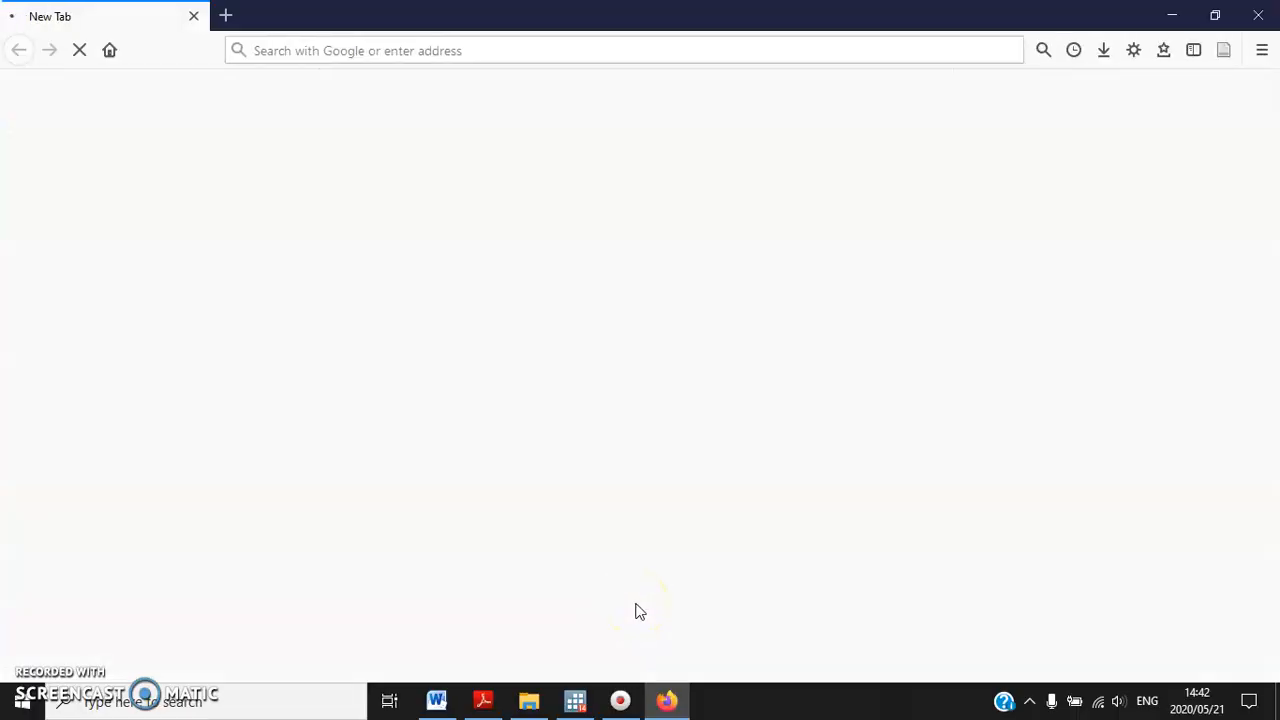
click(663, 619)
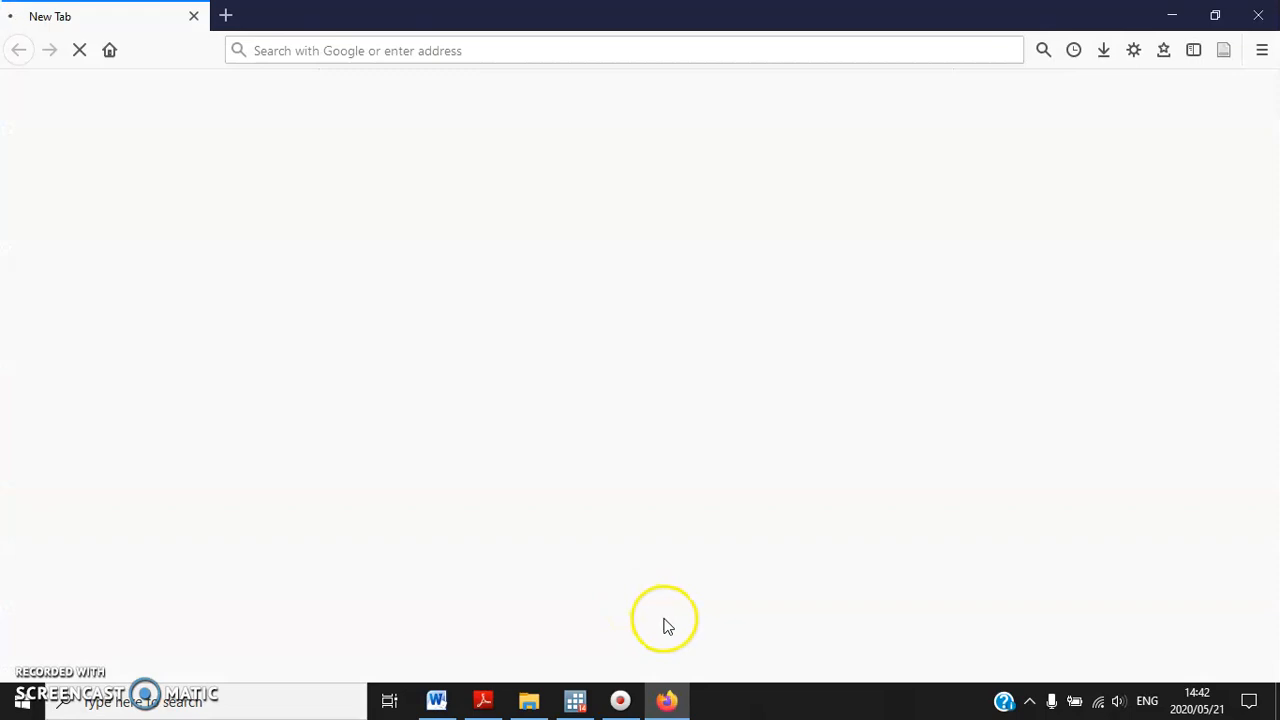